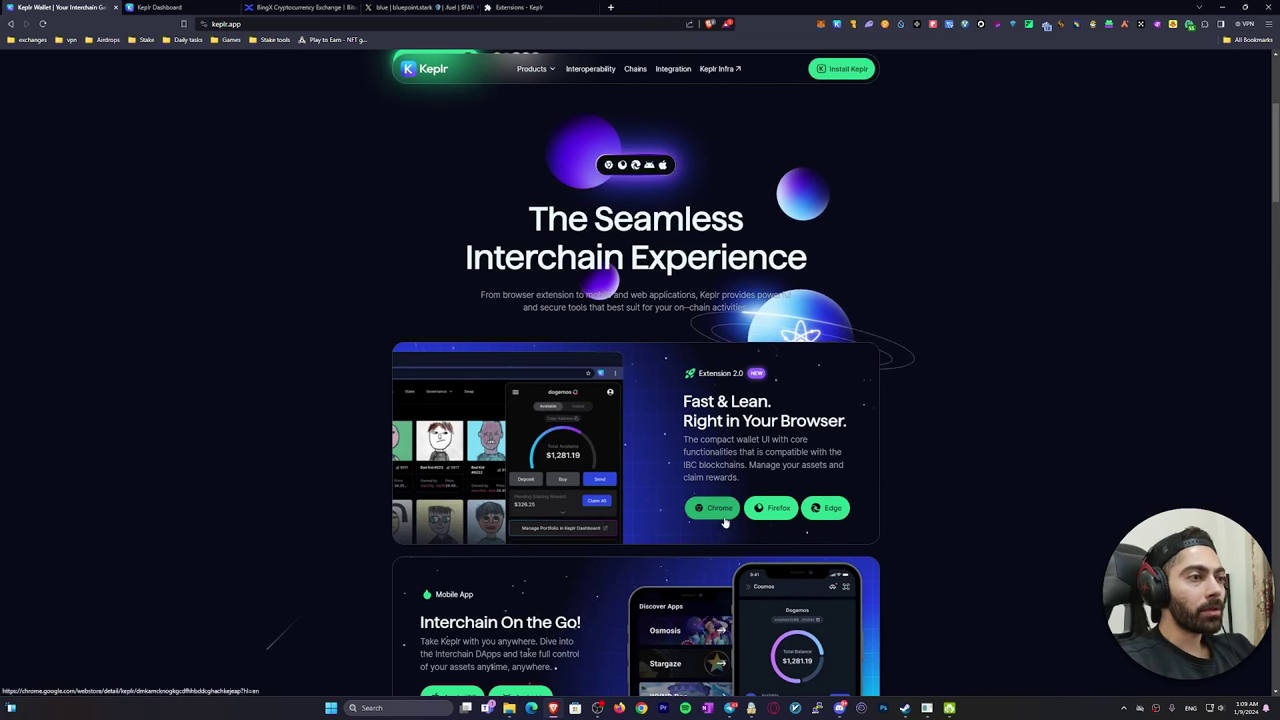
Review the extension and mobile app download options on the Keplr site, the wallet popup and the browser's extensions list
scroll(818, 515, down, 1)
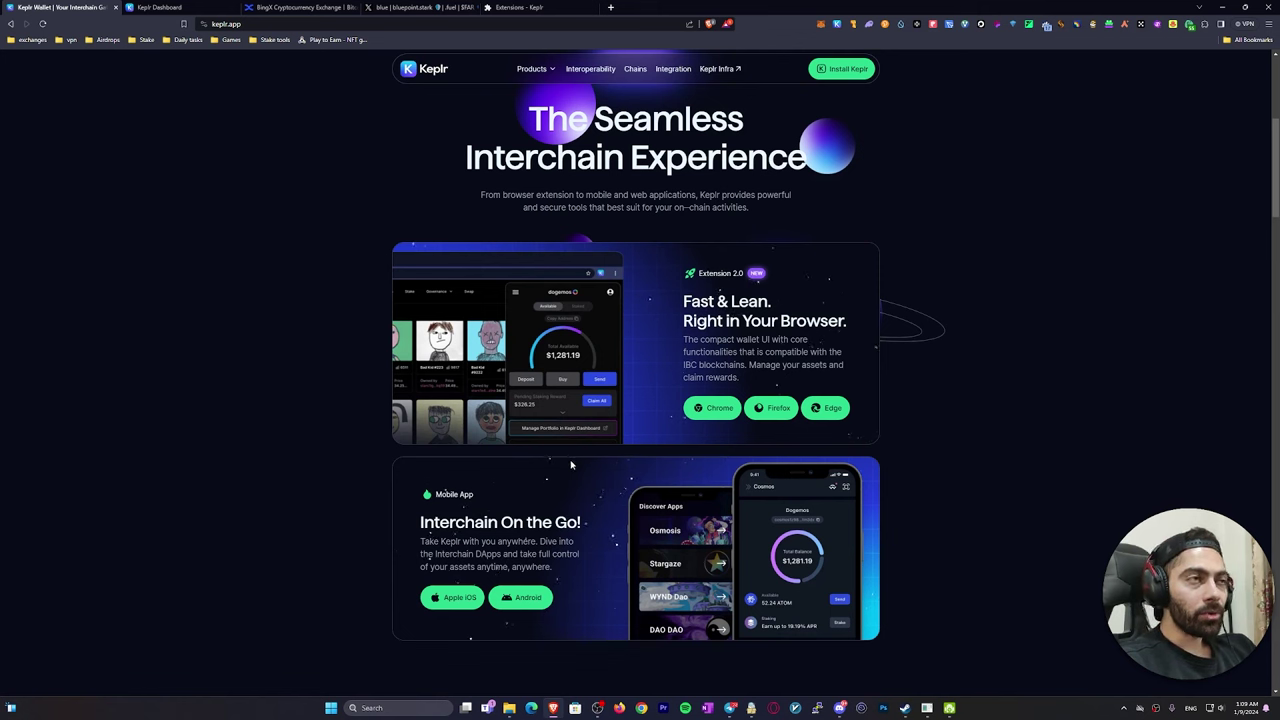
click(835, 27)
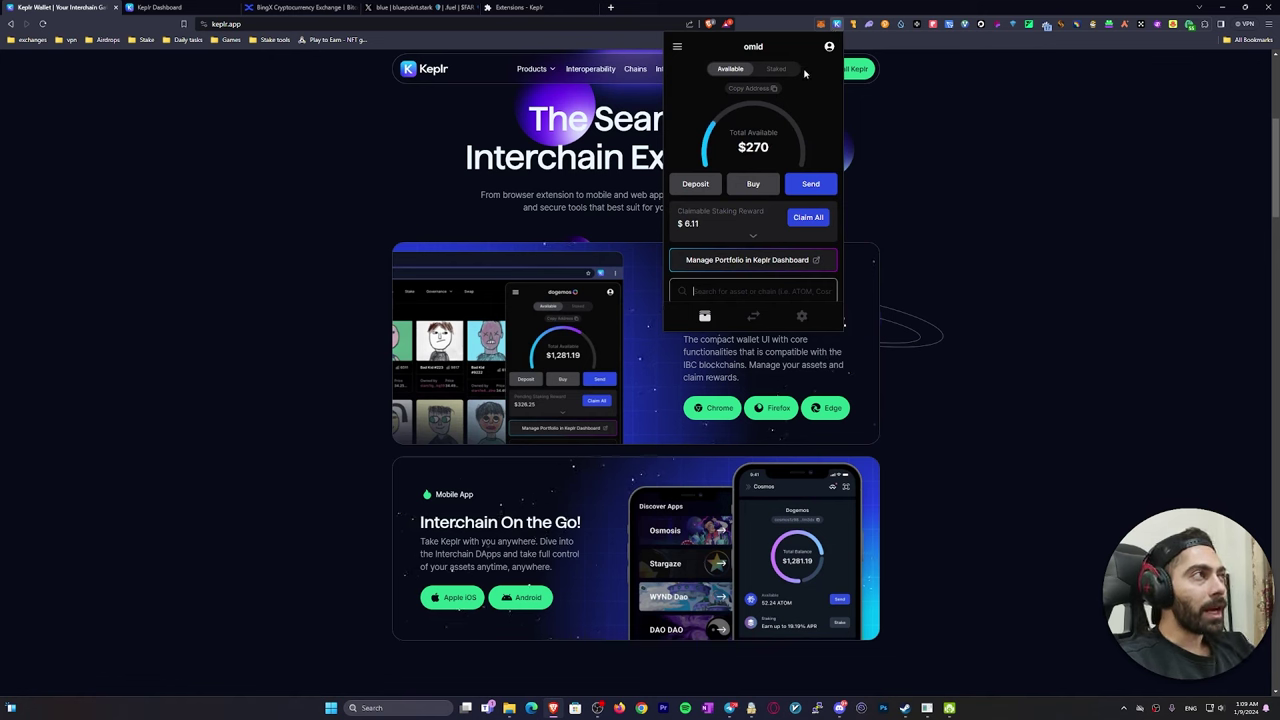
click(973, 263)
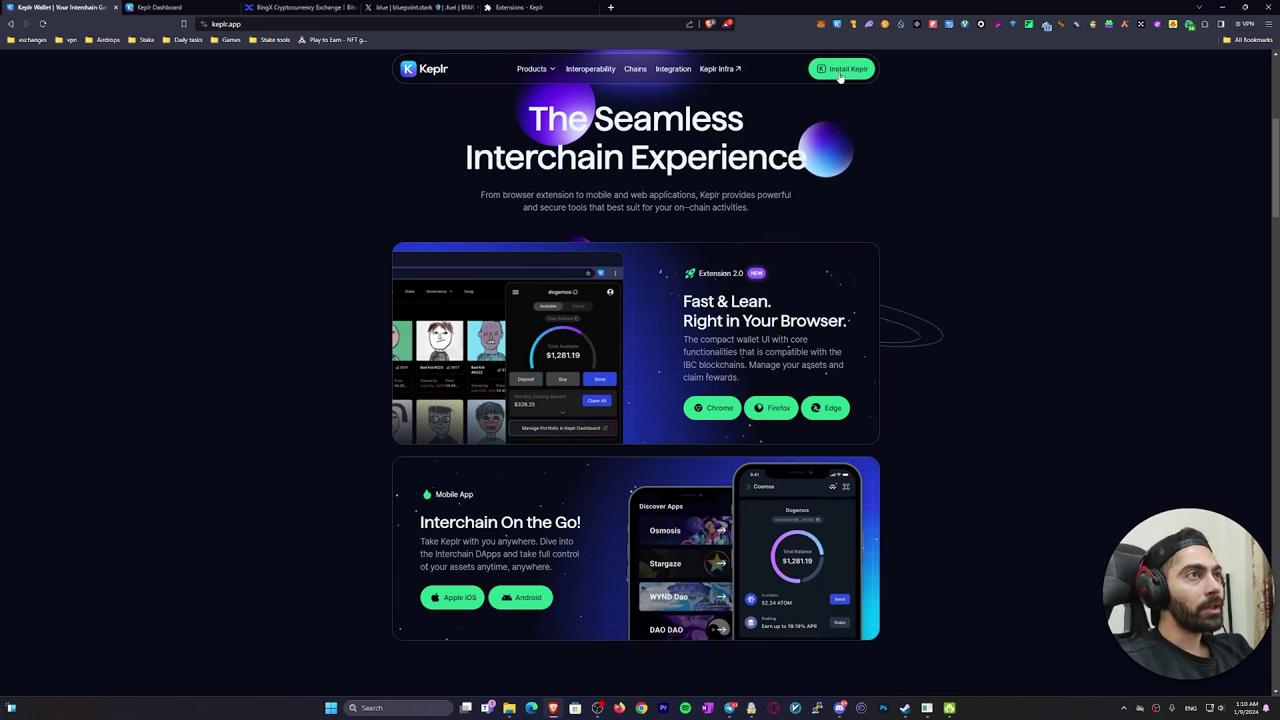
click(838, 25)
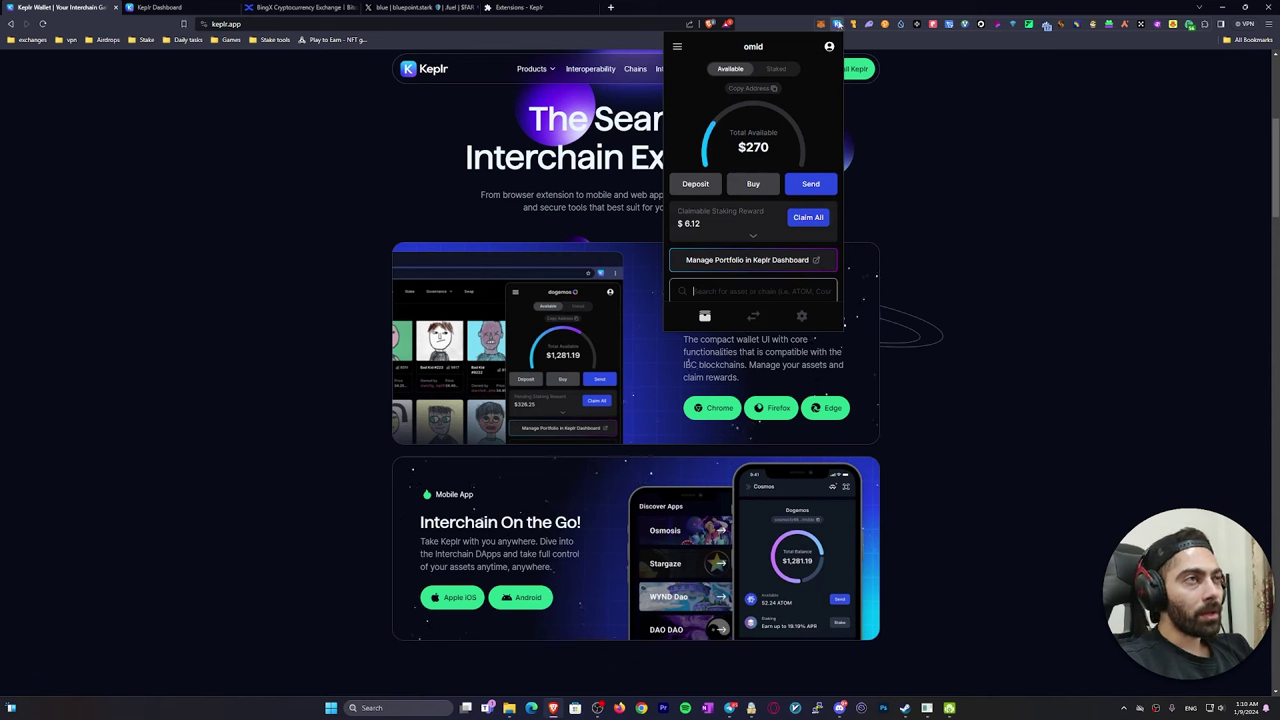
click(1205, 23)
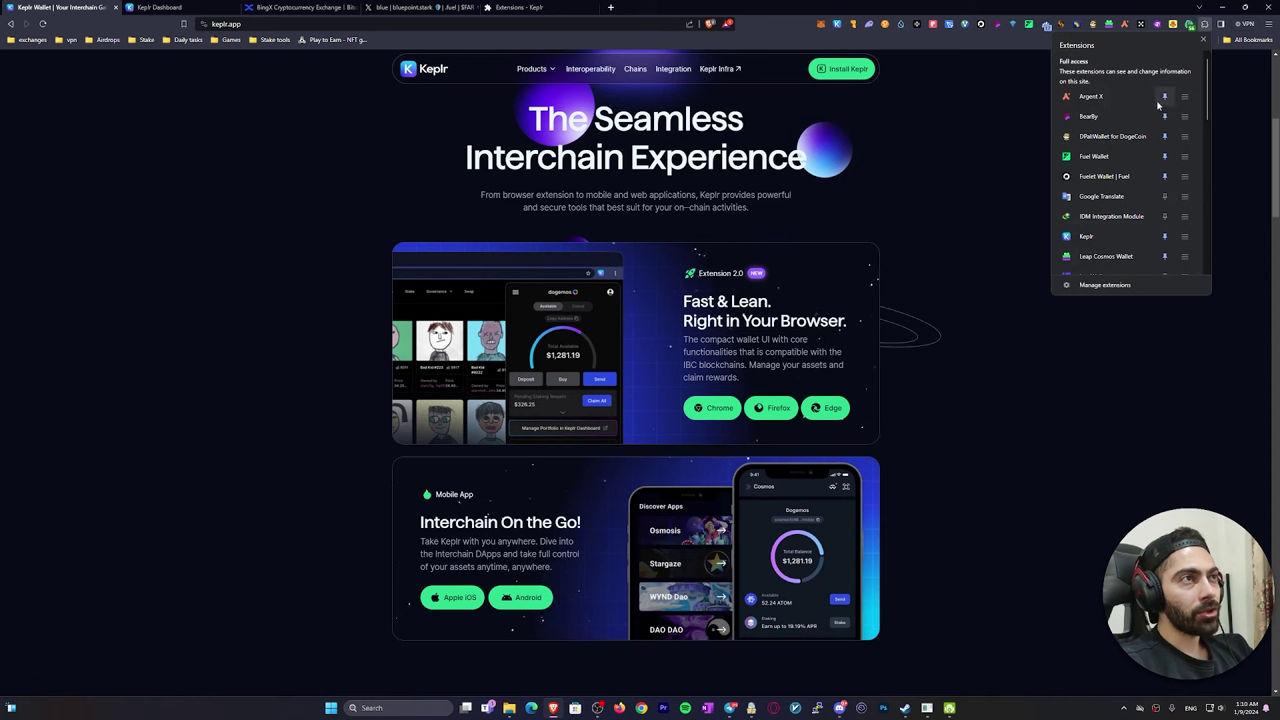
click(900, 344)
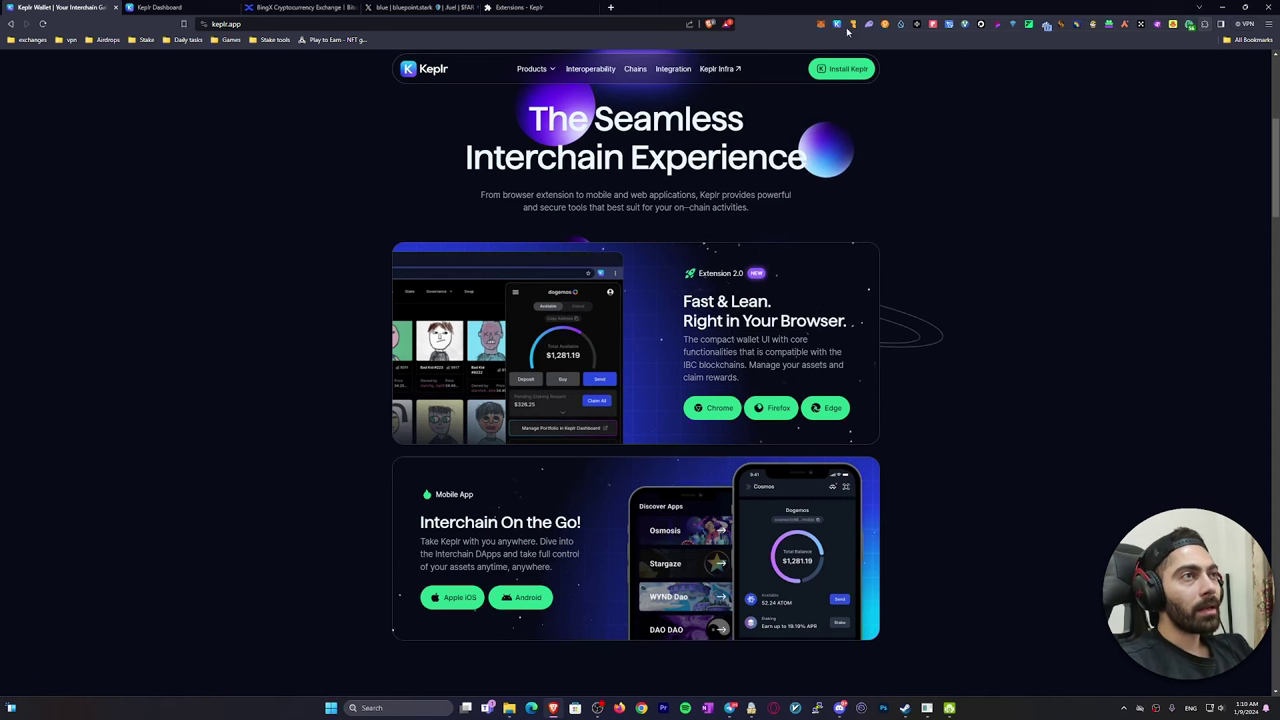
Open the Keplr wallet extension and examine the total available amount, claimable staking reward and token balances
click(838, 24)
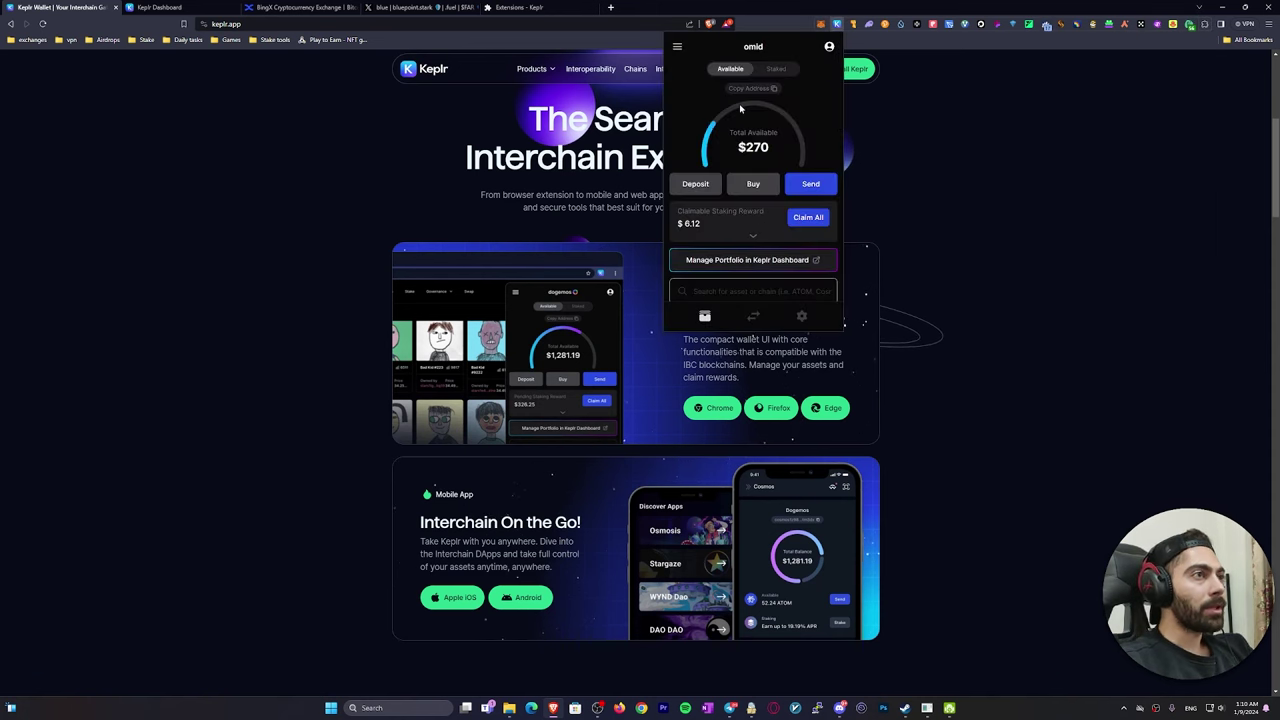
scroll(760, 183, down, 3)
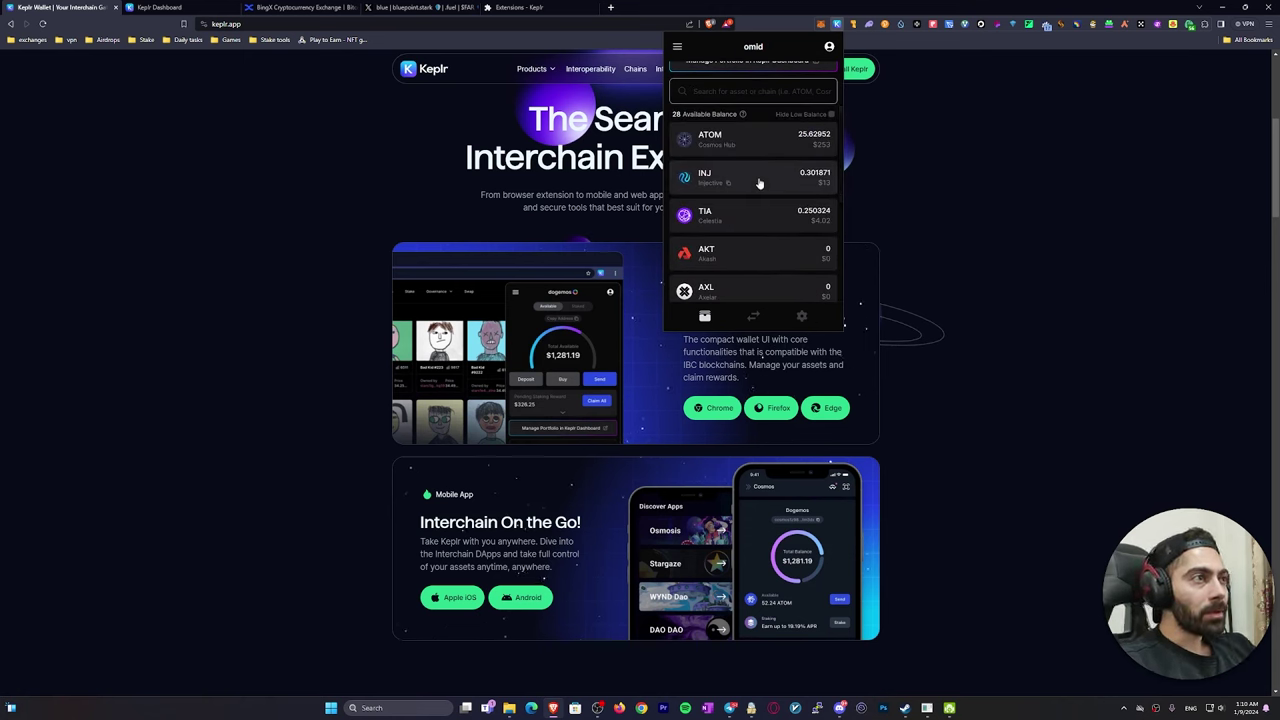
scroll(759, 183, up, 3)
scroll(756, 188, down, 2)
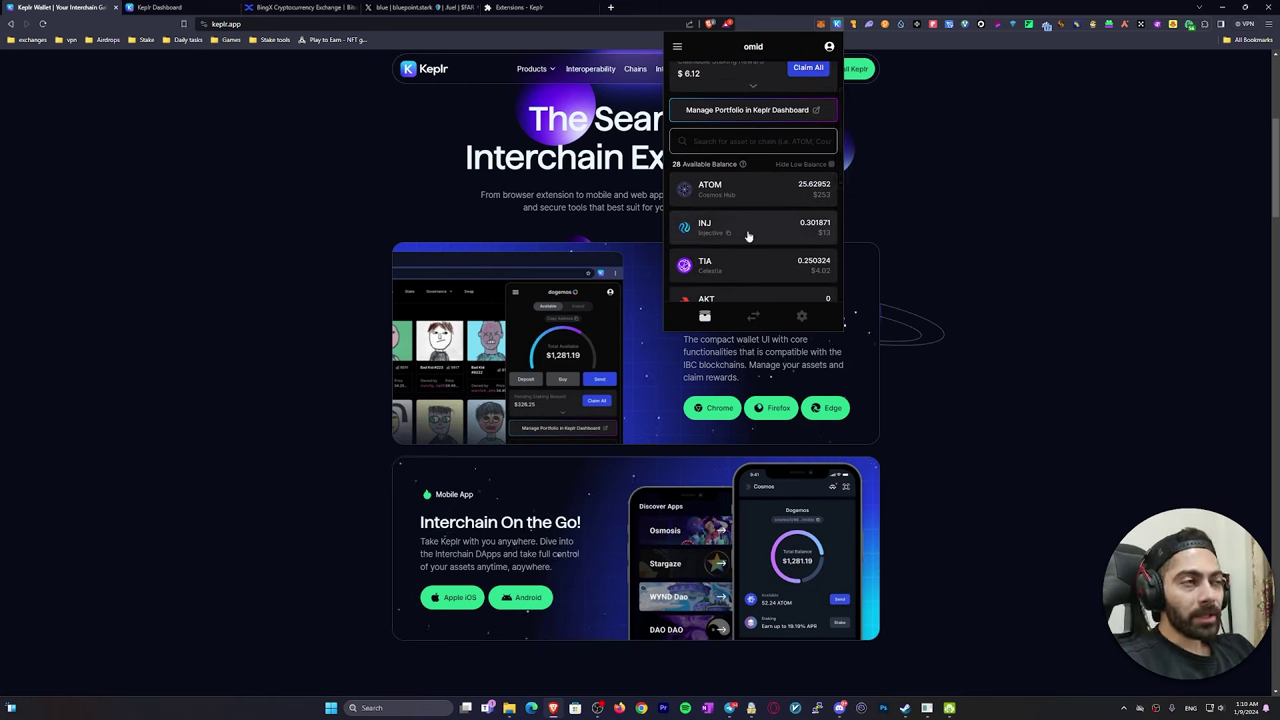
scroll(749, 236, up, 2)
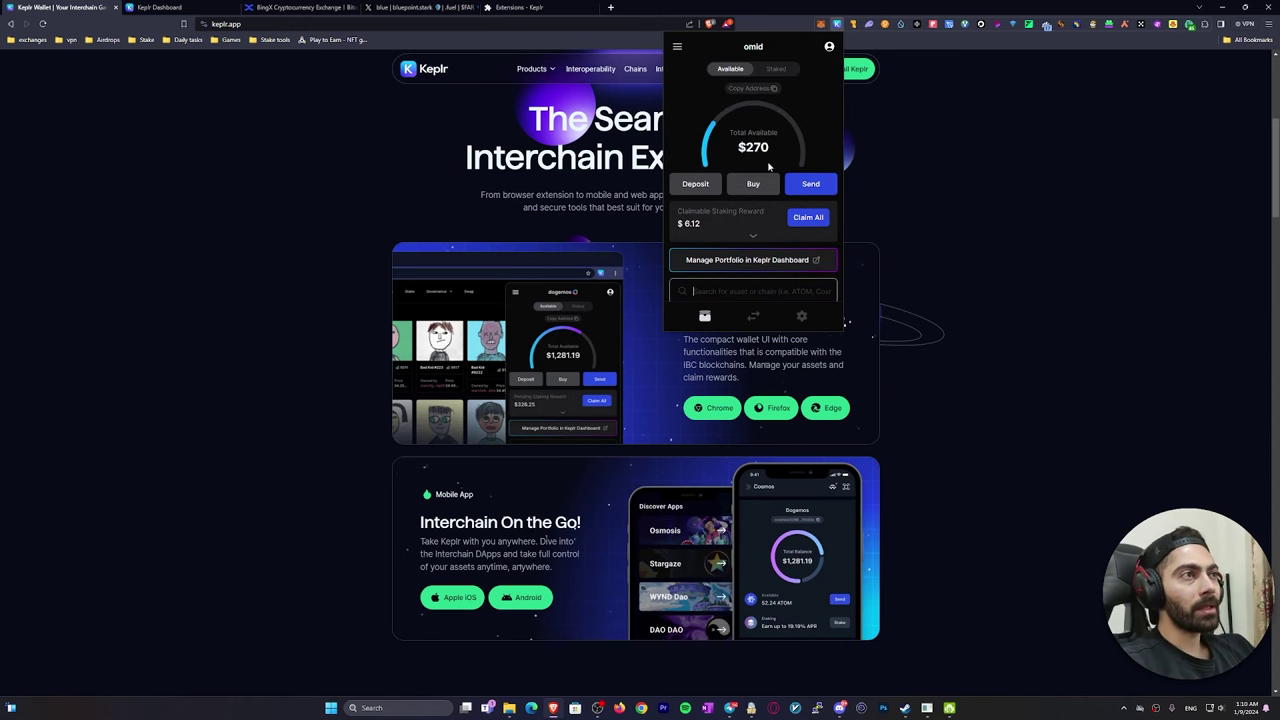
scroll(735, 243, down, 1)
scroll(735, 243, down, 2)
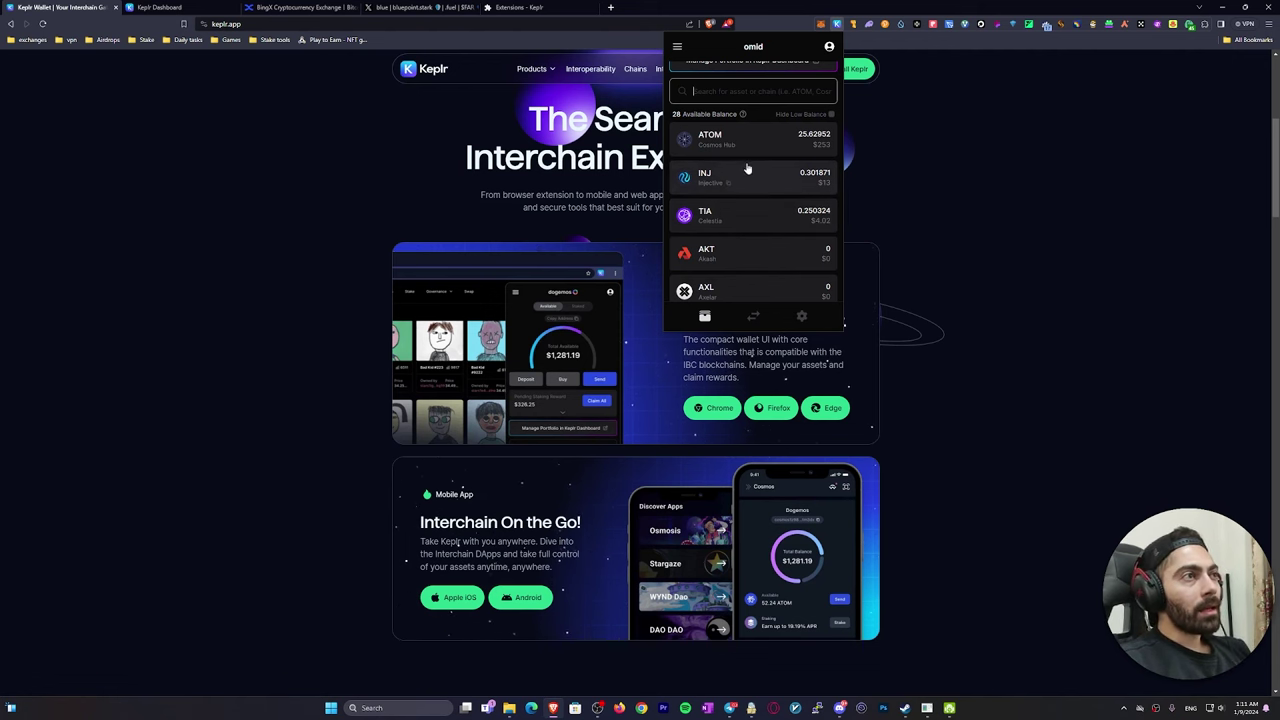
scroll(785, 184, up, 2)
scroll(785, 184, up, 1)
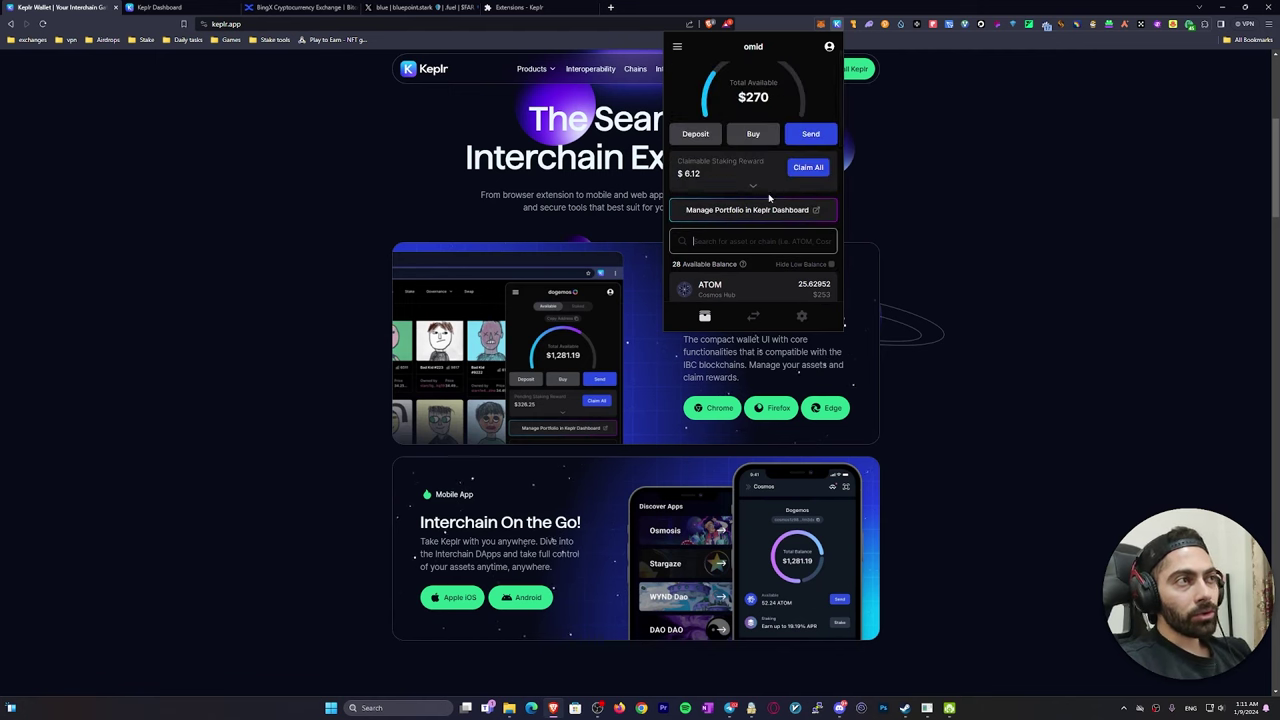
scroll(757, 193, up, 2)
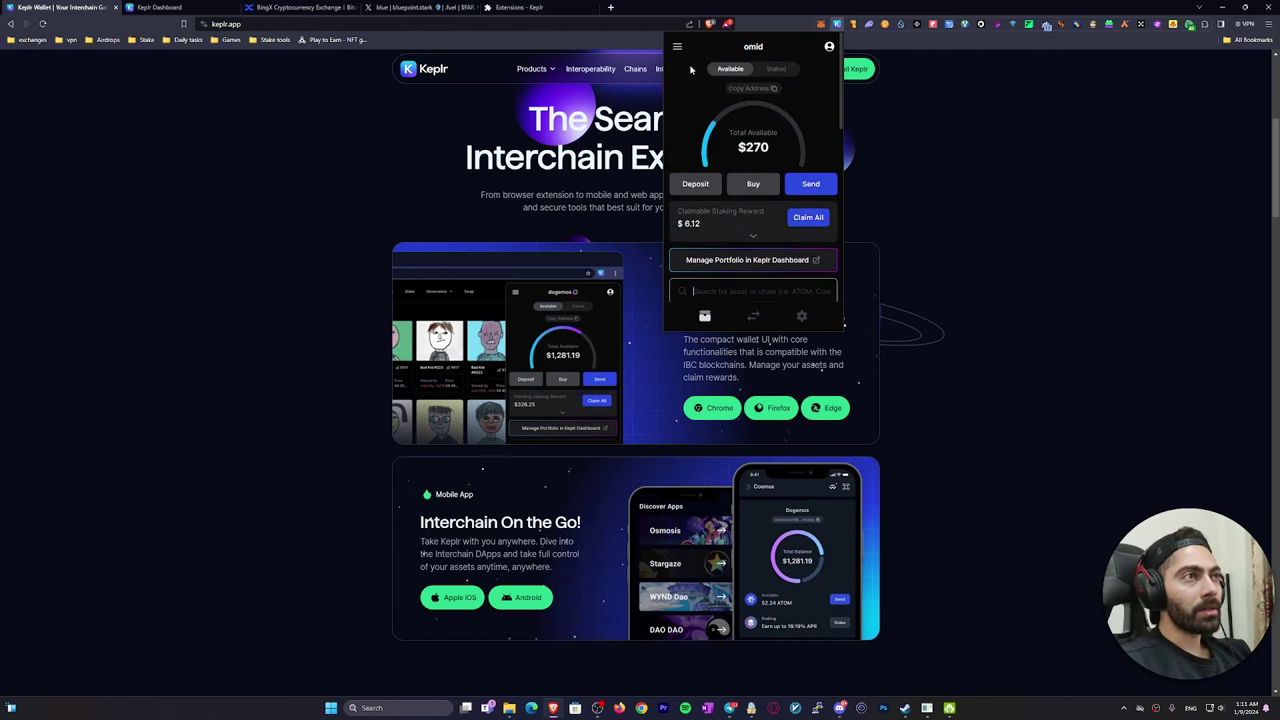
Copy the Cosmos Hub address from the Keplr wallet and close the wallet
click(750, 88)
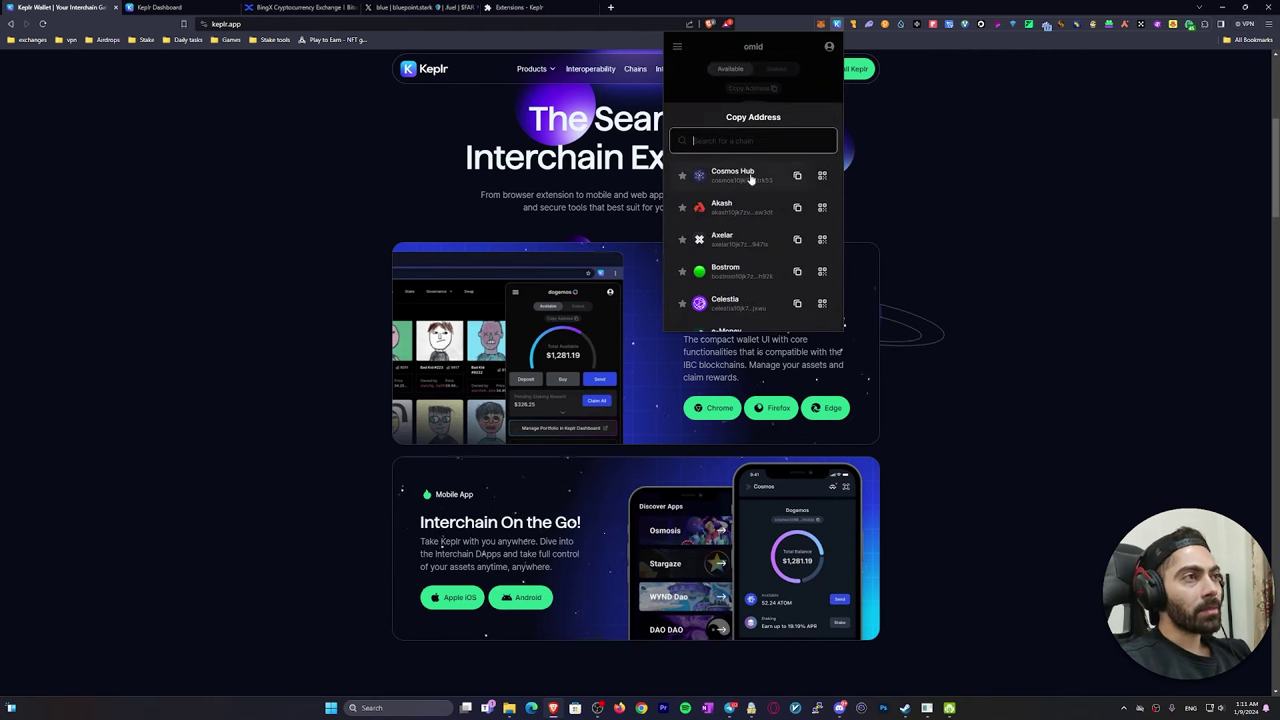
click(799, 178)
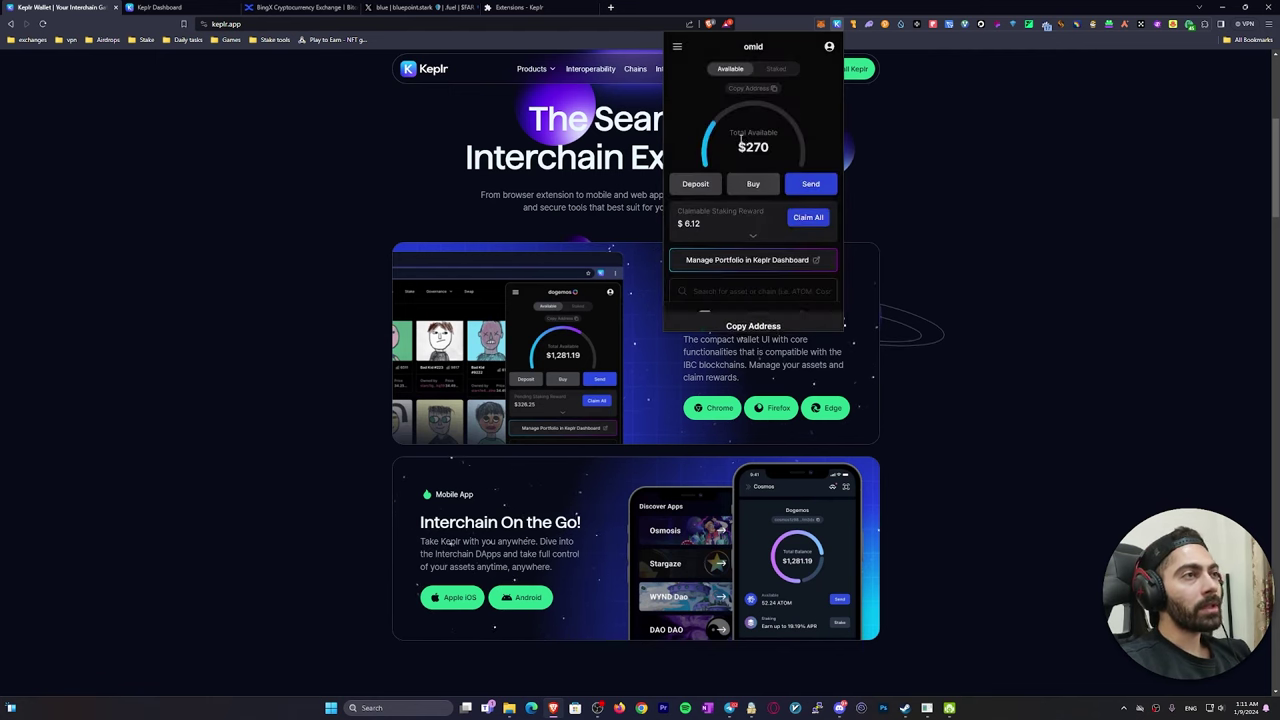
click(1058, 183)
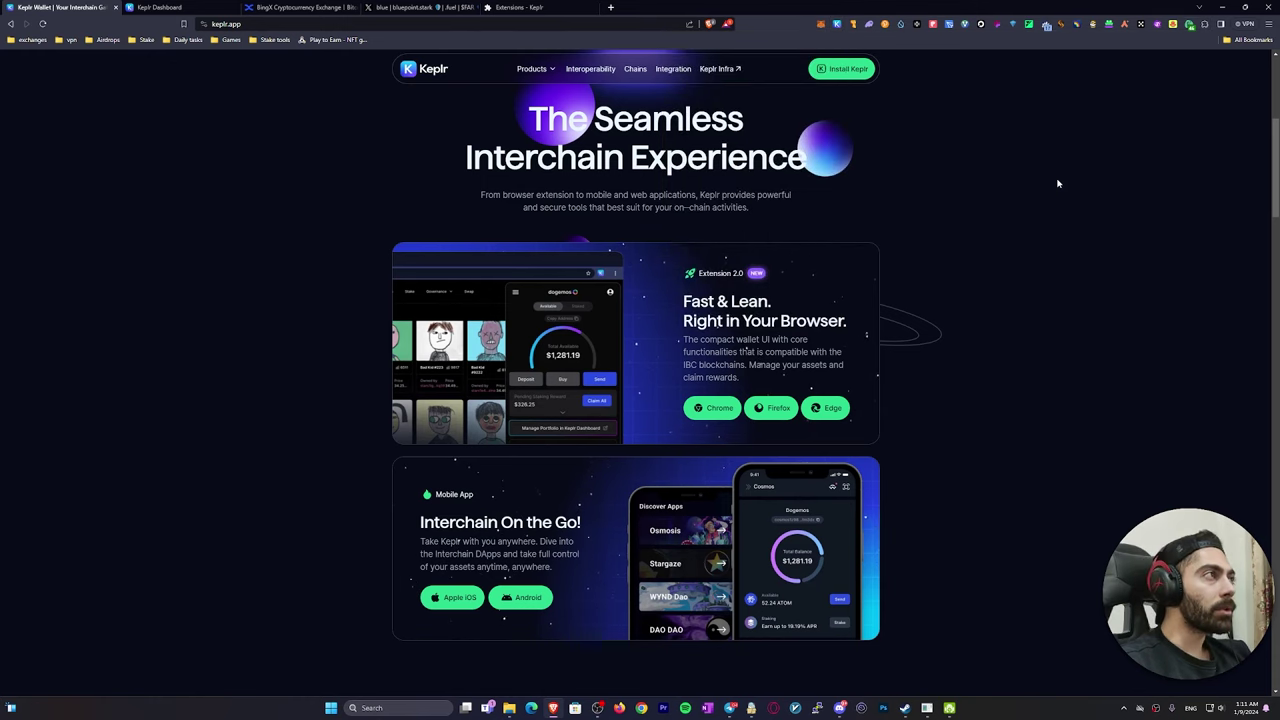
Switch to the BingX withdrawal page and list the available networks for withdrawing ATOM
click(320, 7)
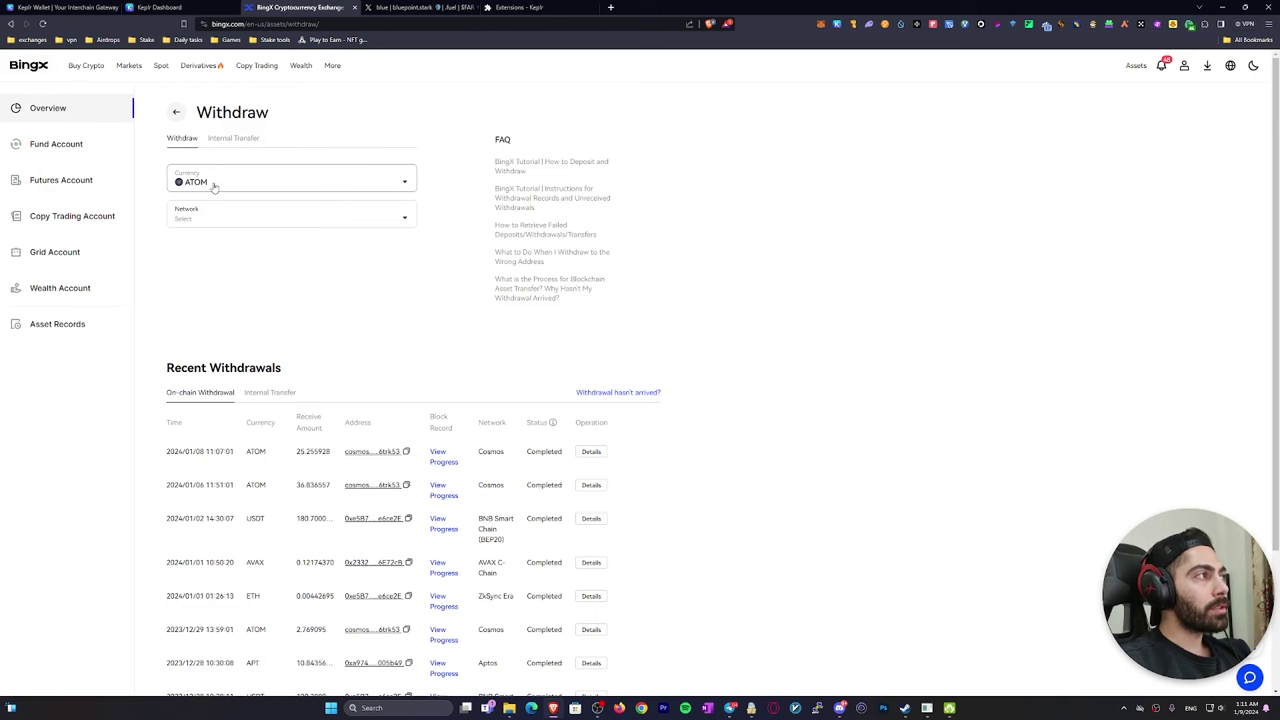
click(278, 228)
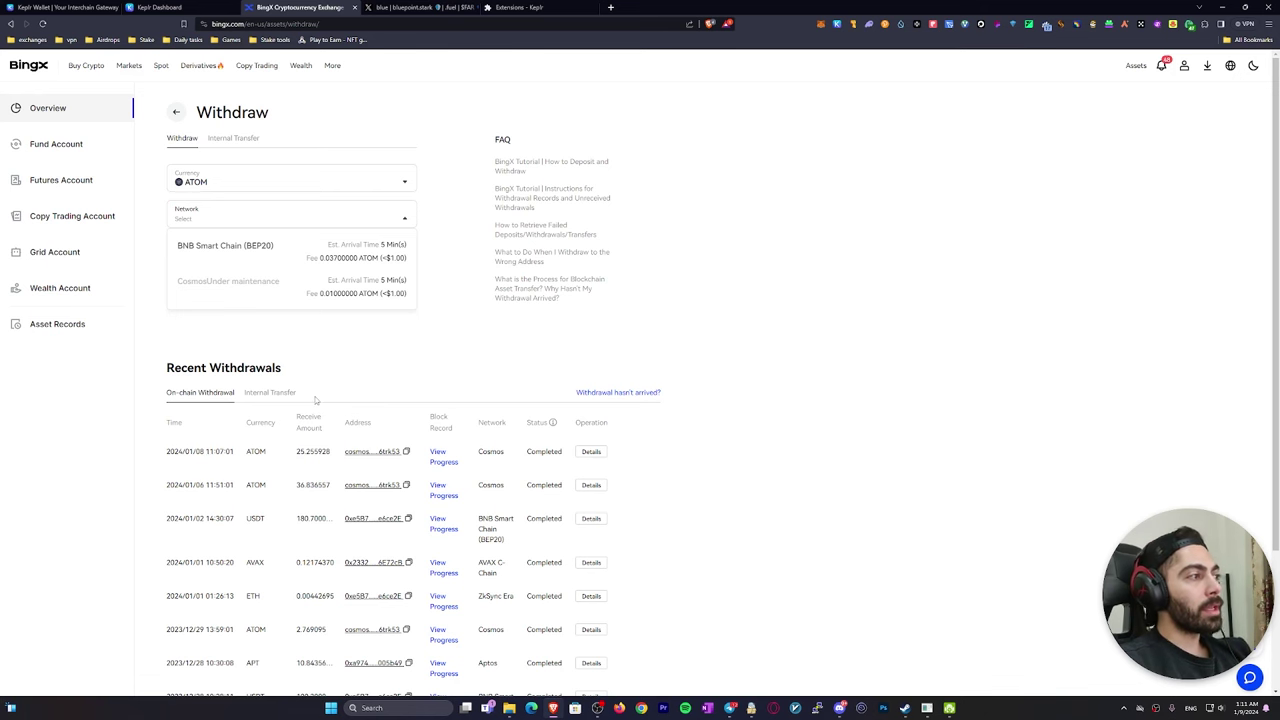
Open the Keplr Dashboard from the wallet extension and review its portfolio, available balance and staking sections
click(181, 6)
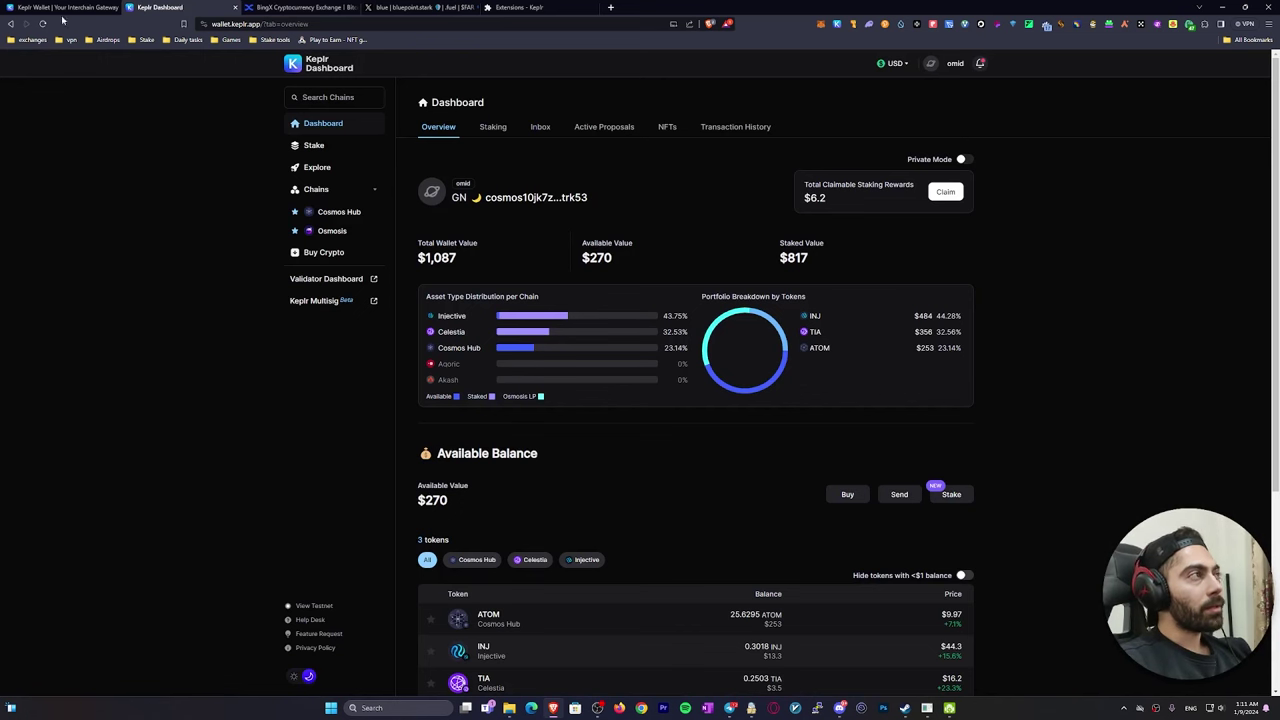
click(838, 24)
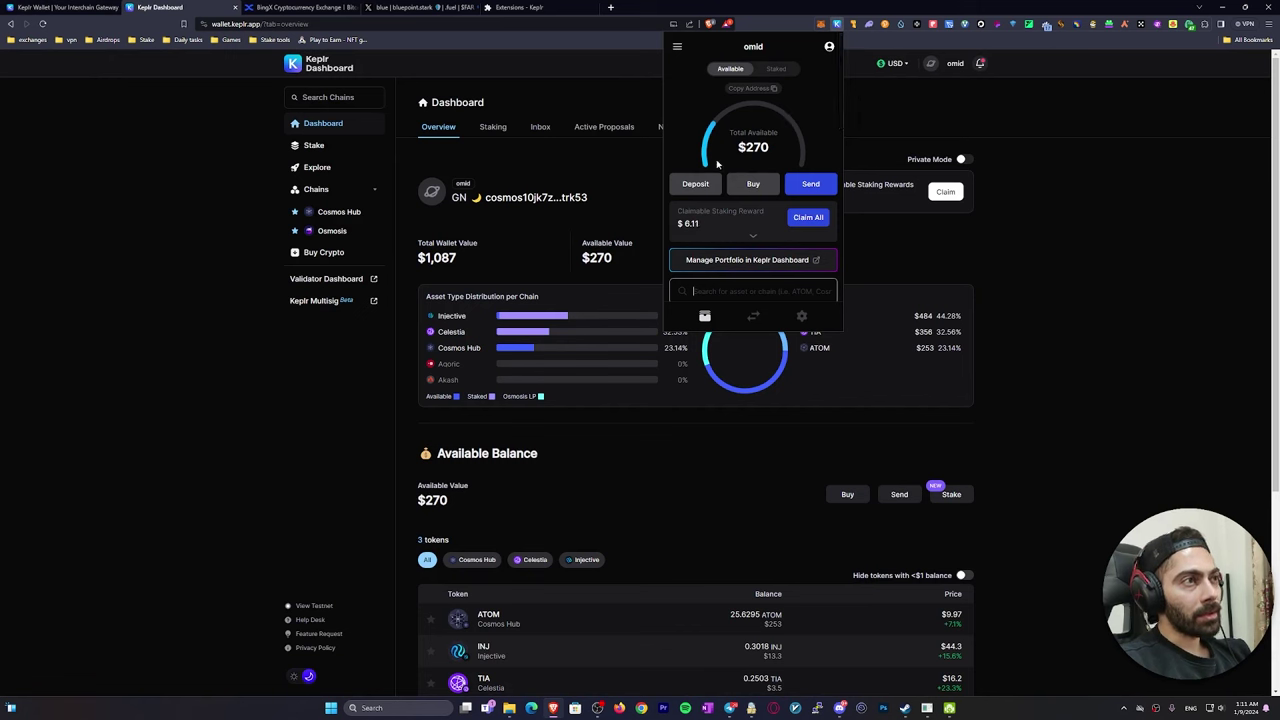
click(731, 262)
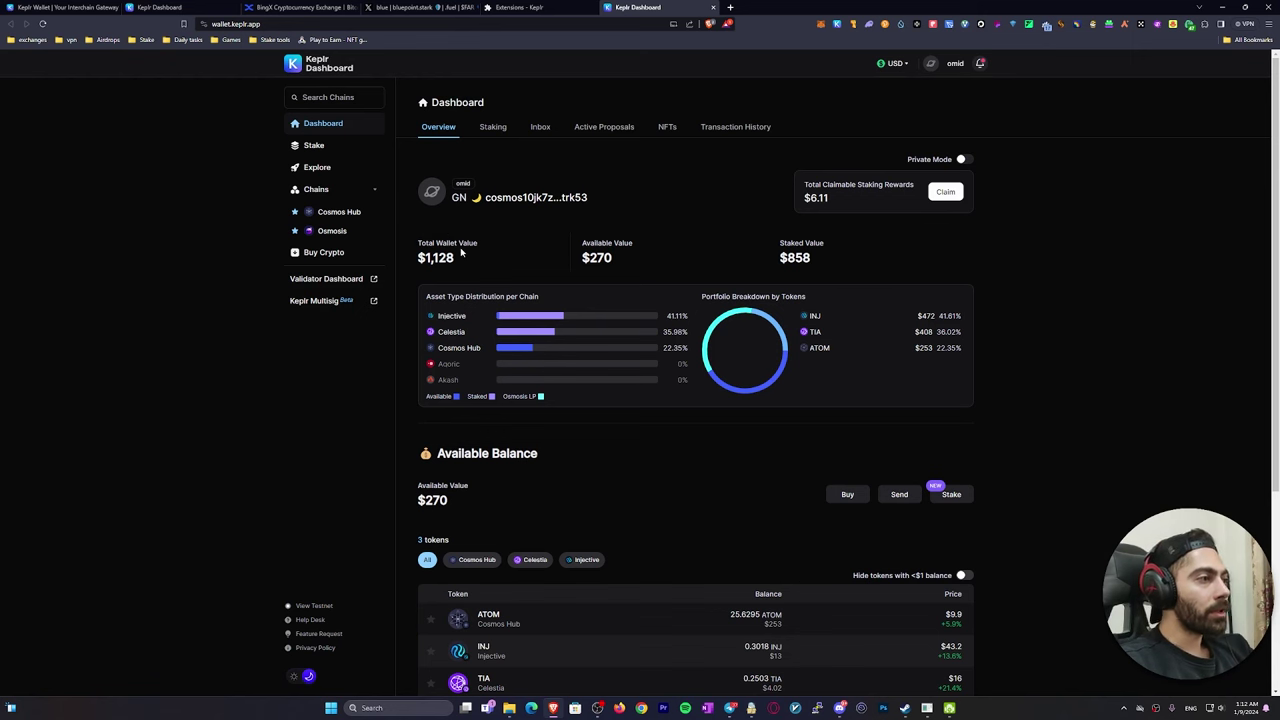
scroll(403, 372, down, 3)
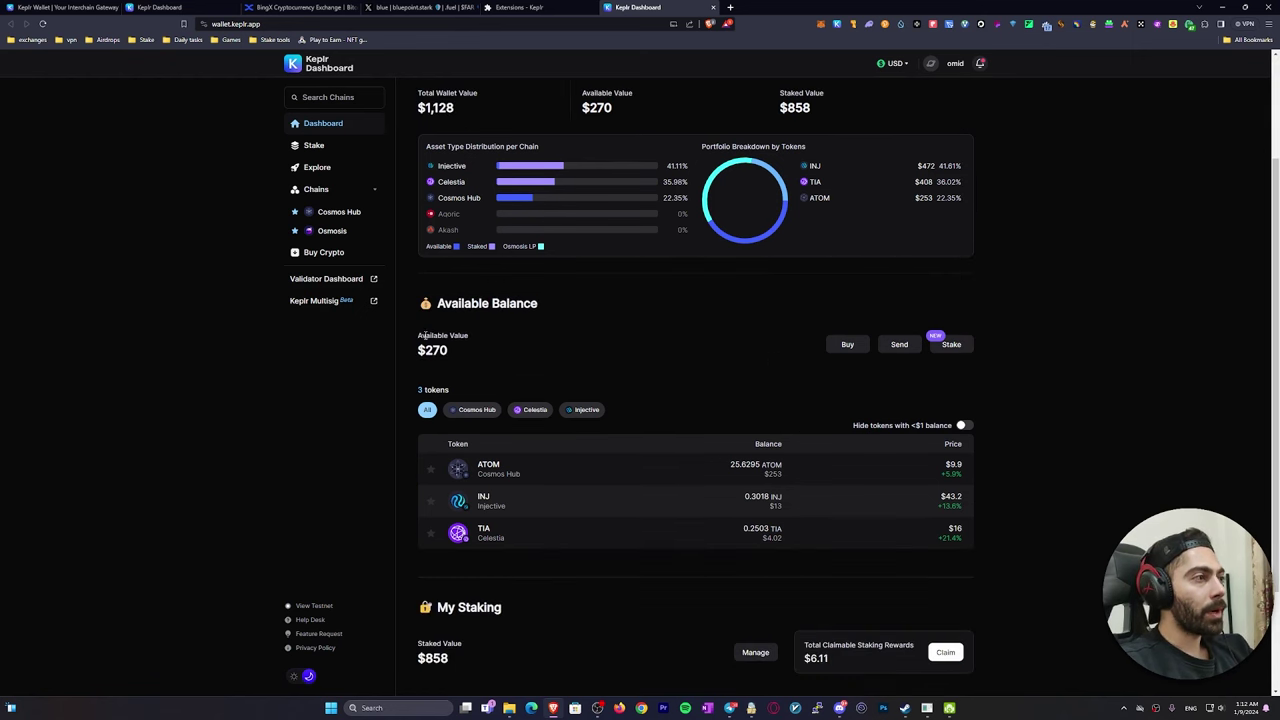
drag(421, 347, 456, 356)
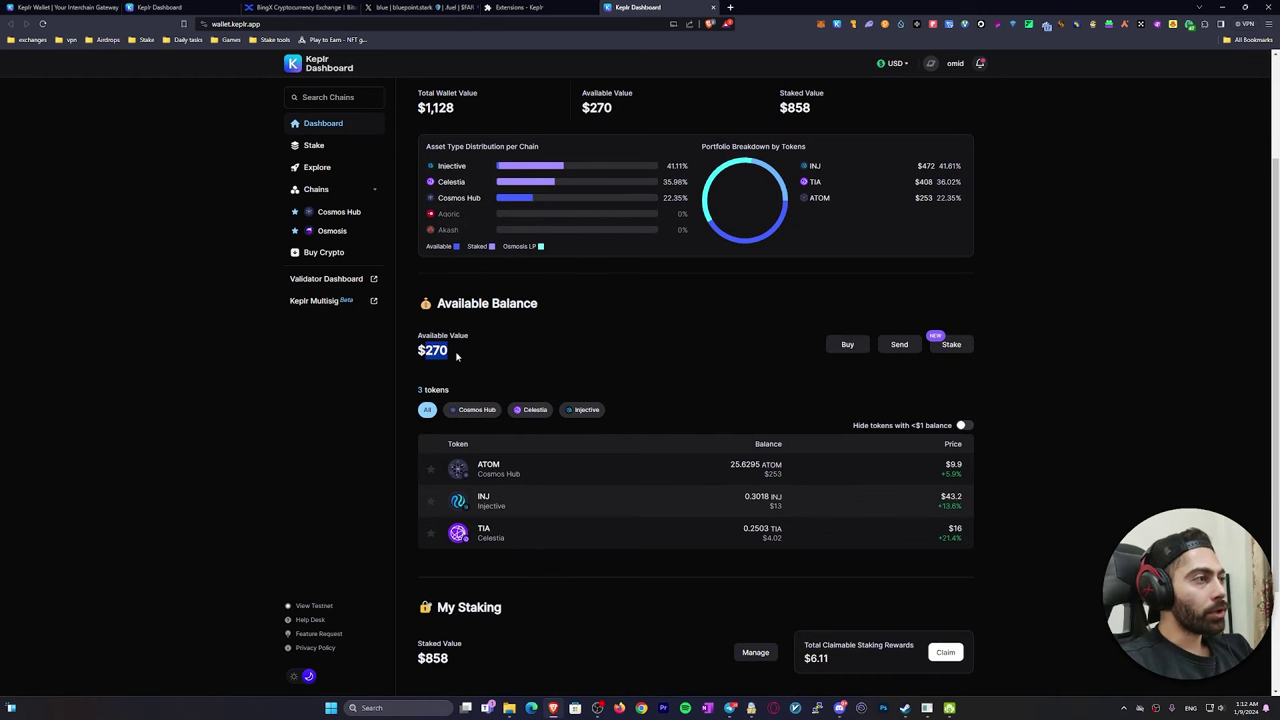
click(517, 339)
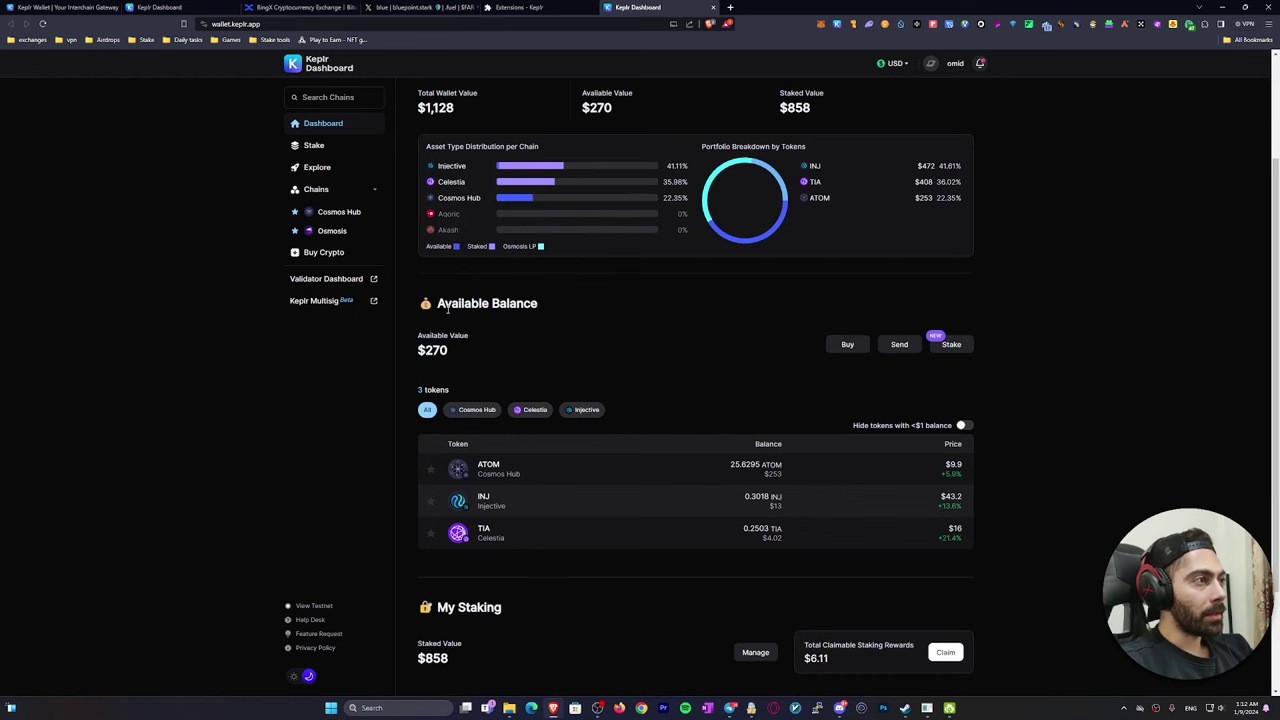
scroll(449, 315, down, 3)
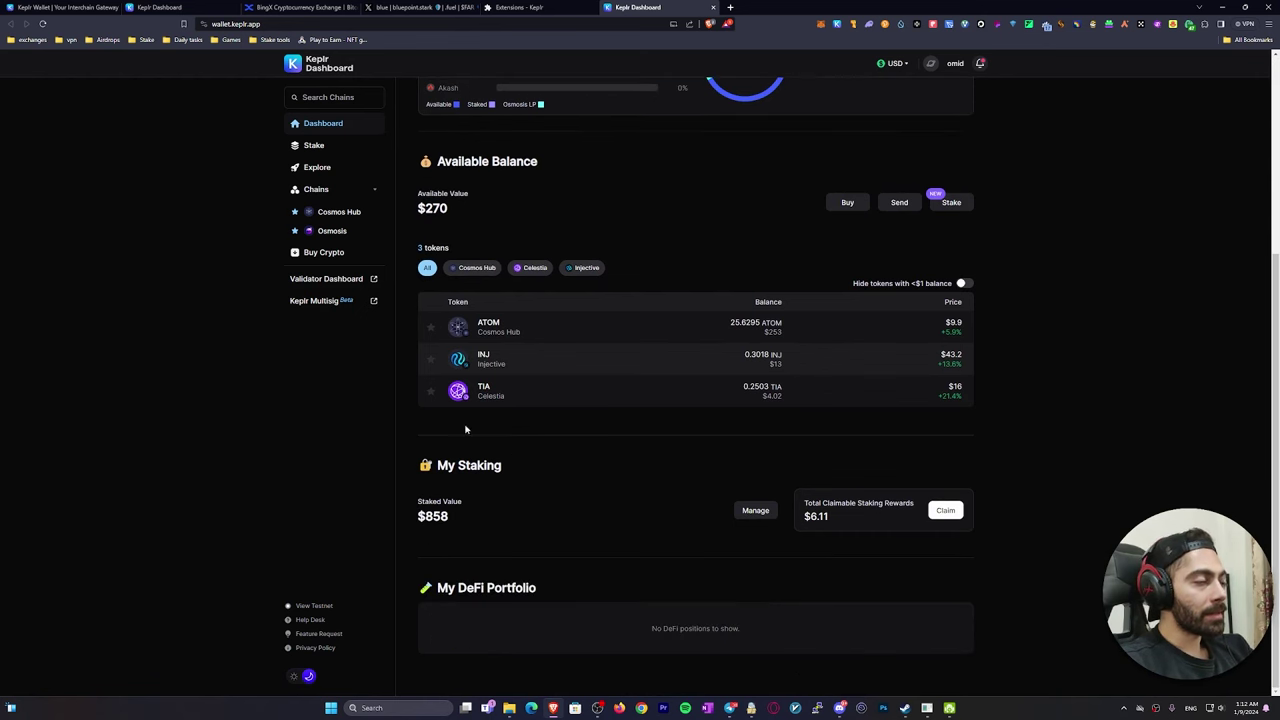
scroll(500, 468, up, 5)
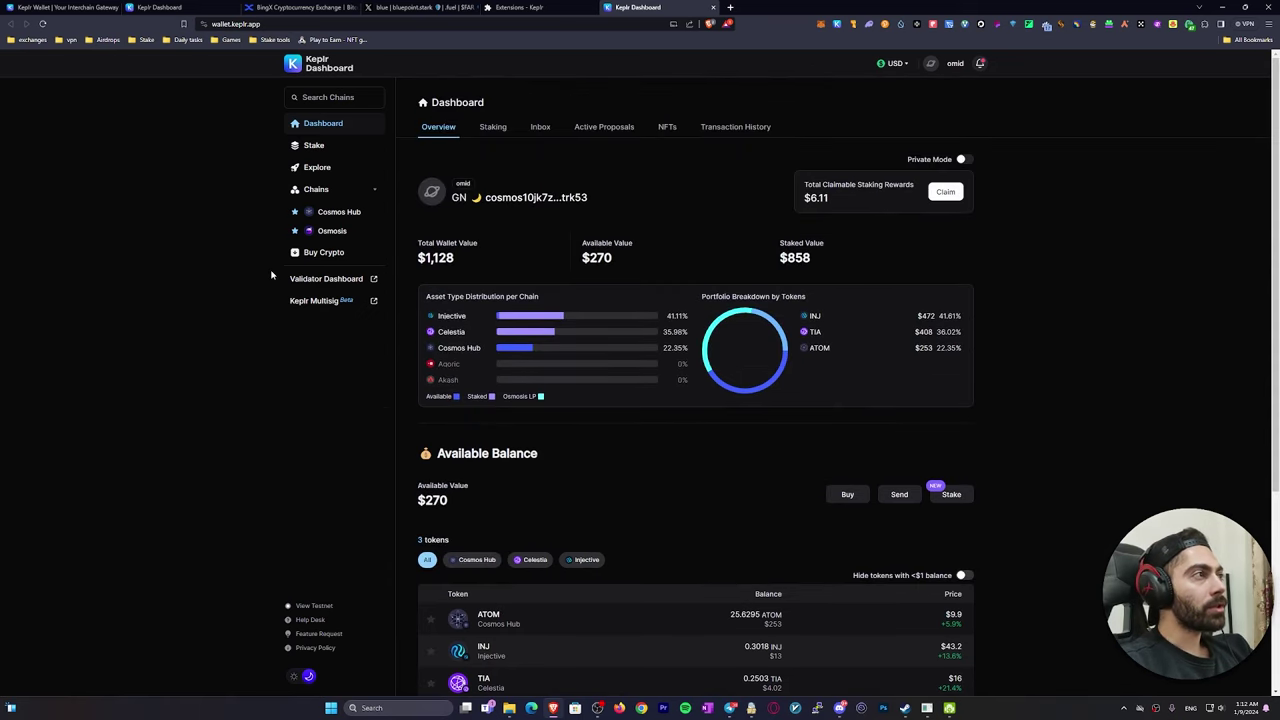
Open staking for Celestia, examine the list of validators with their voting power and commission, and close the staking dialog
click(318, 148)
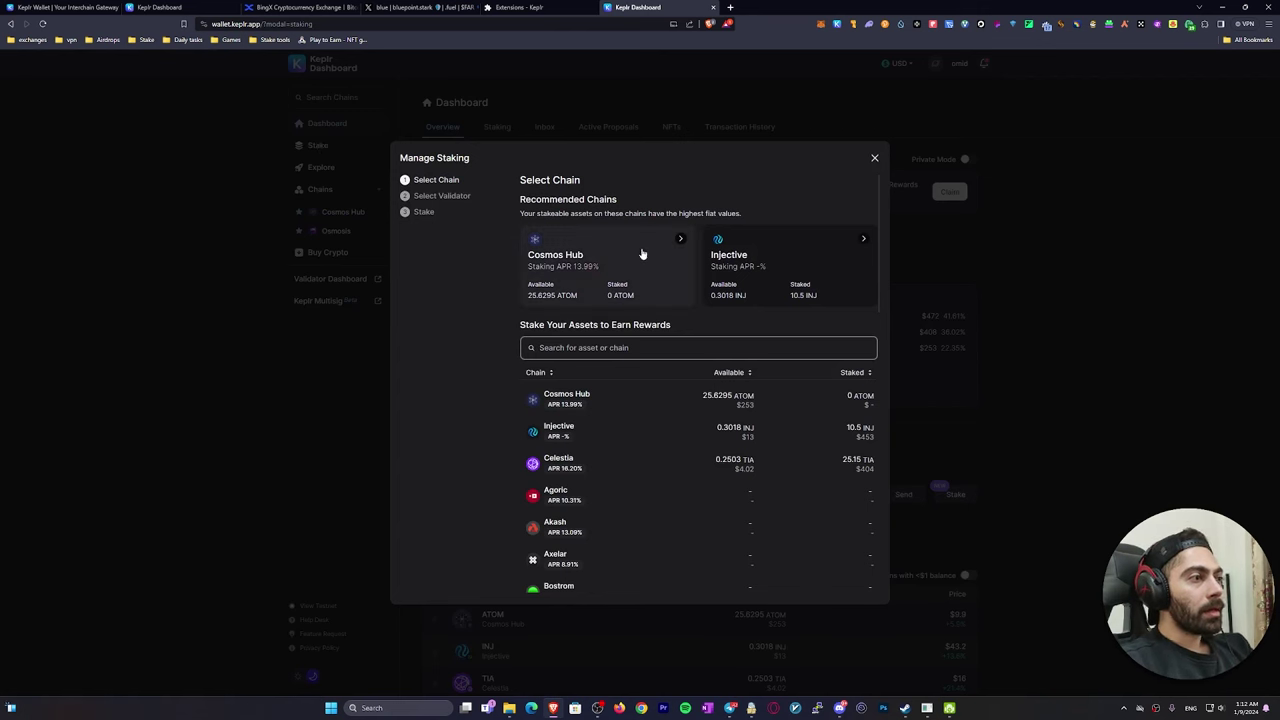
click(609, 462)
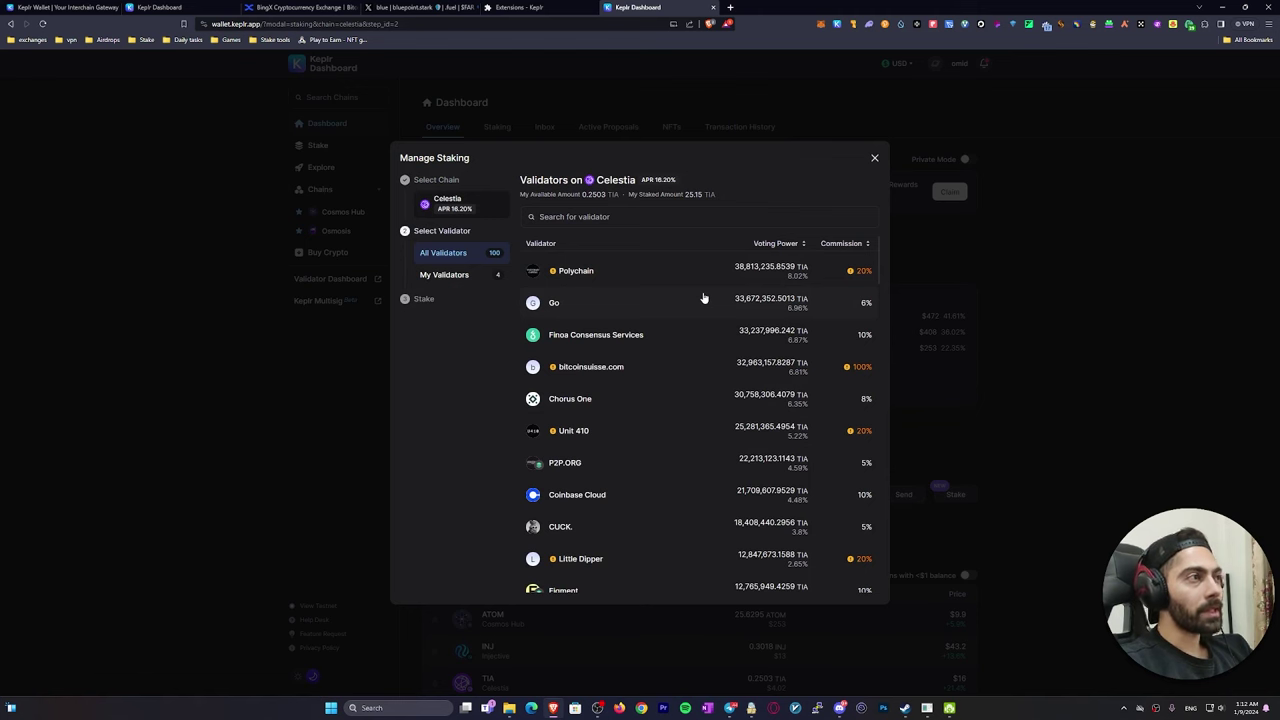
scroll(703, 299, down, 2)
scroll(701, 308, down, 1)
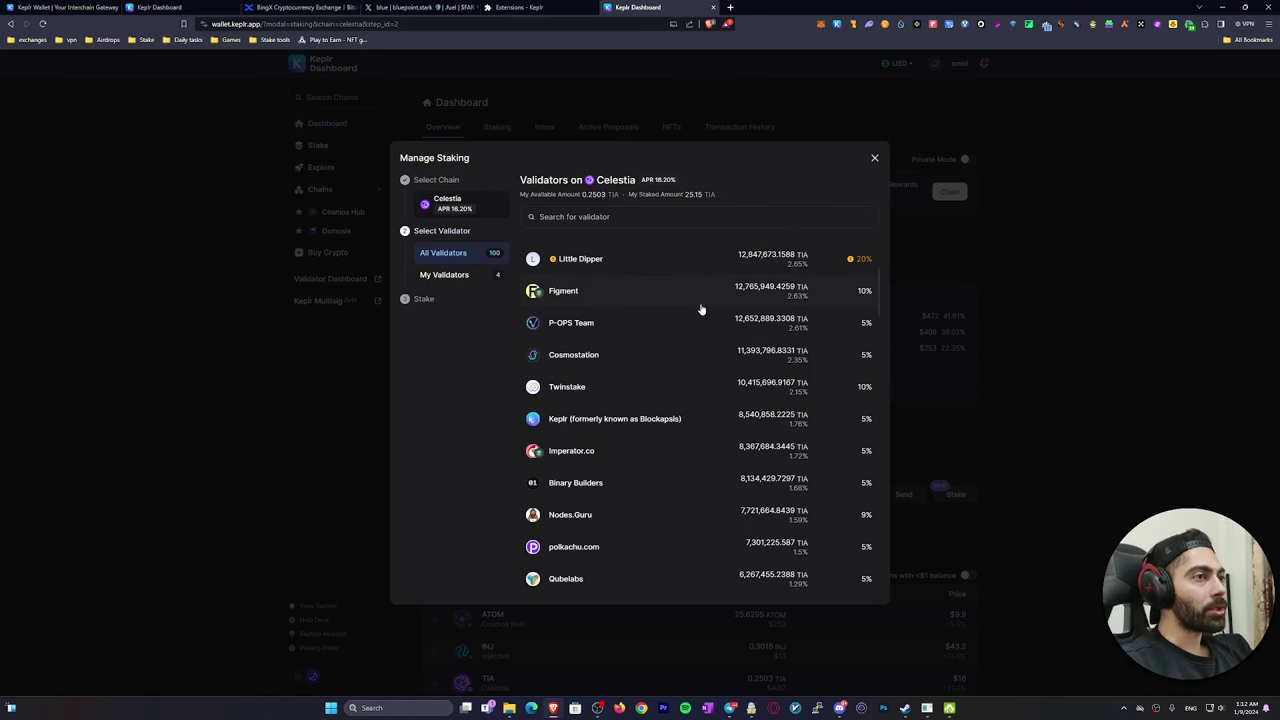
scroll(701, 310, down, 3)
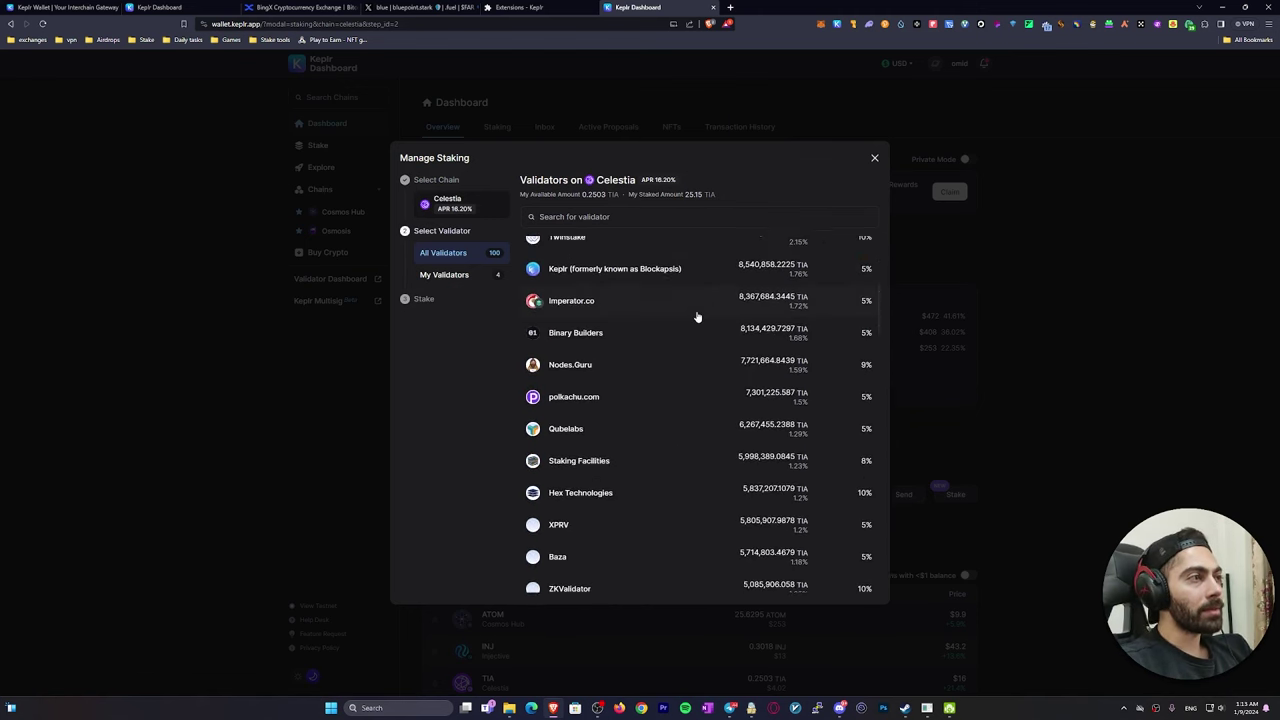
scroll(697, 318, up, 4)
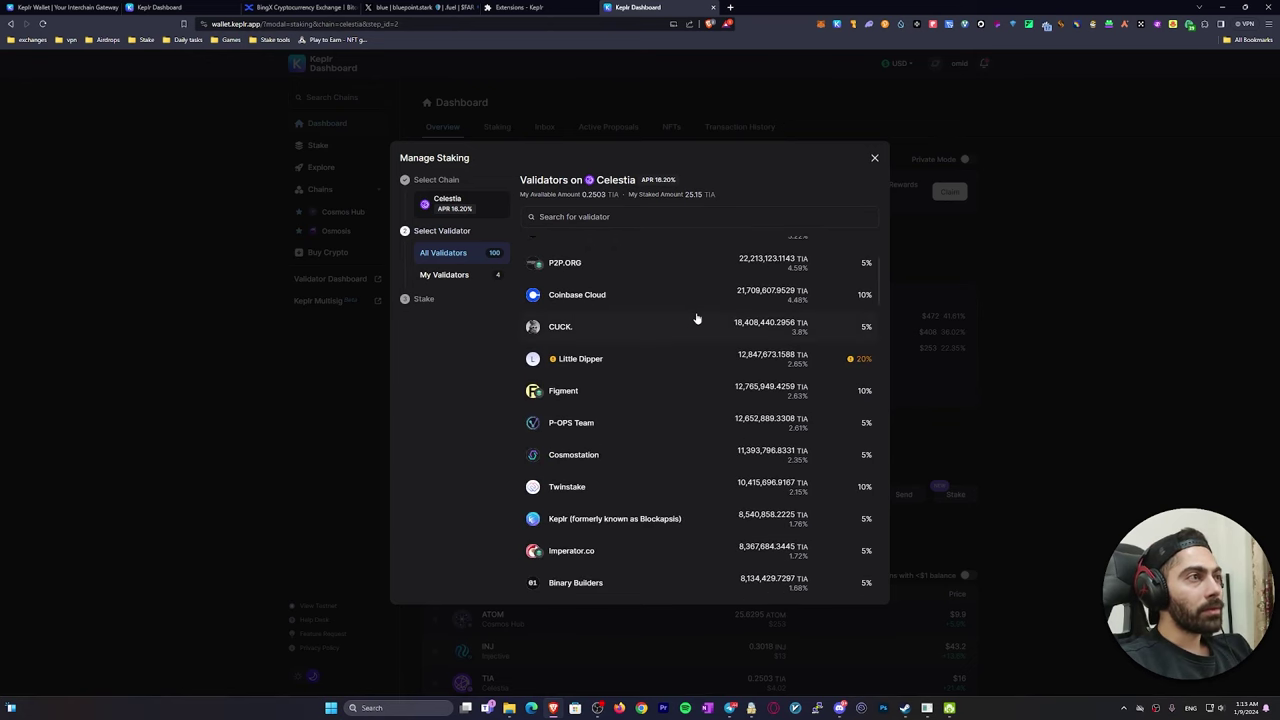
scroll(697, 318, up, 2)
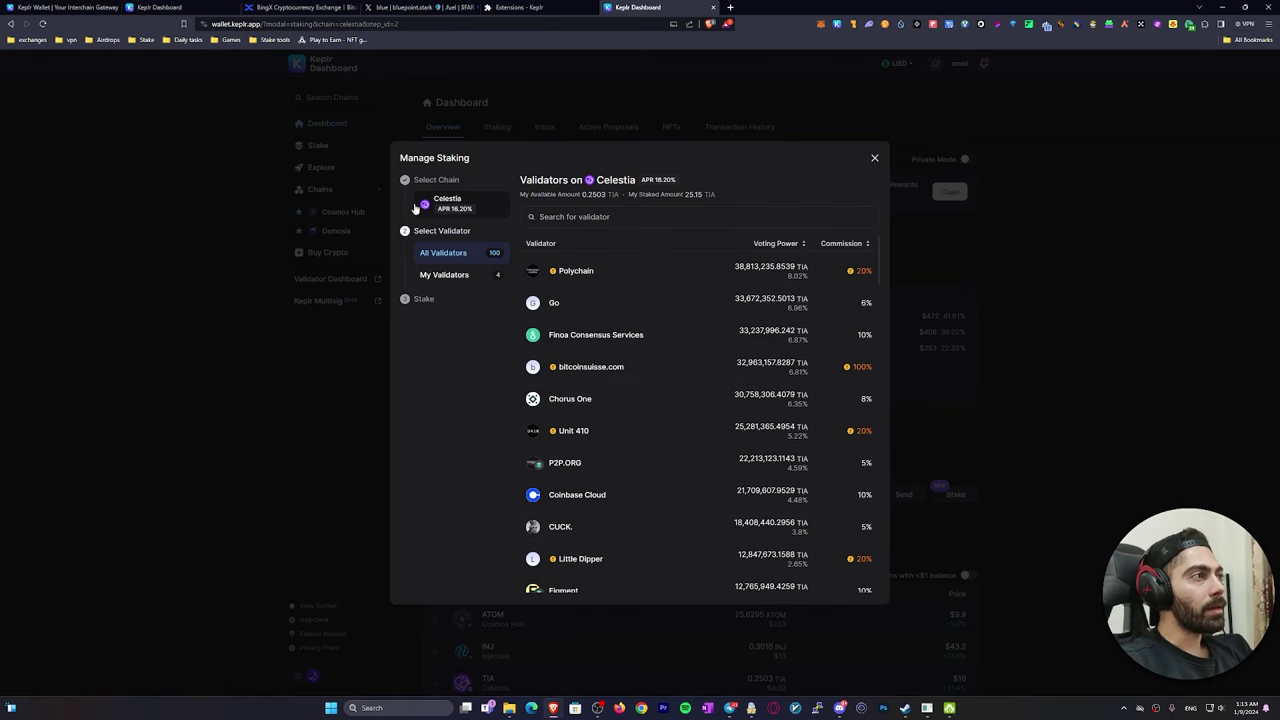
click(874, 157)
Open staking for Cosmos Hub, examine its validators' voting power and commission, and close the staking dialog
click(306, 148)
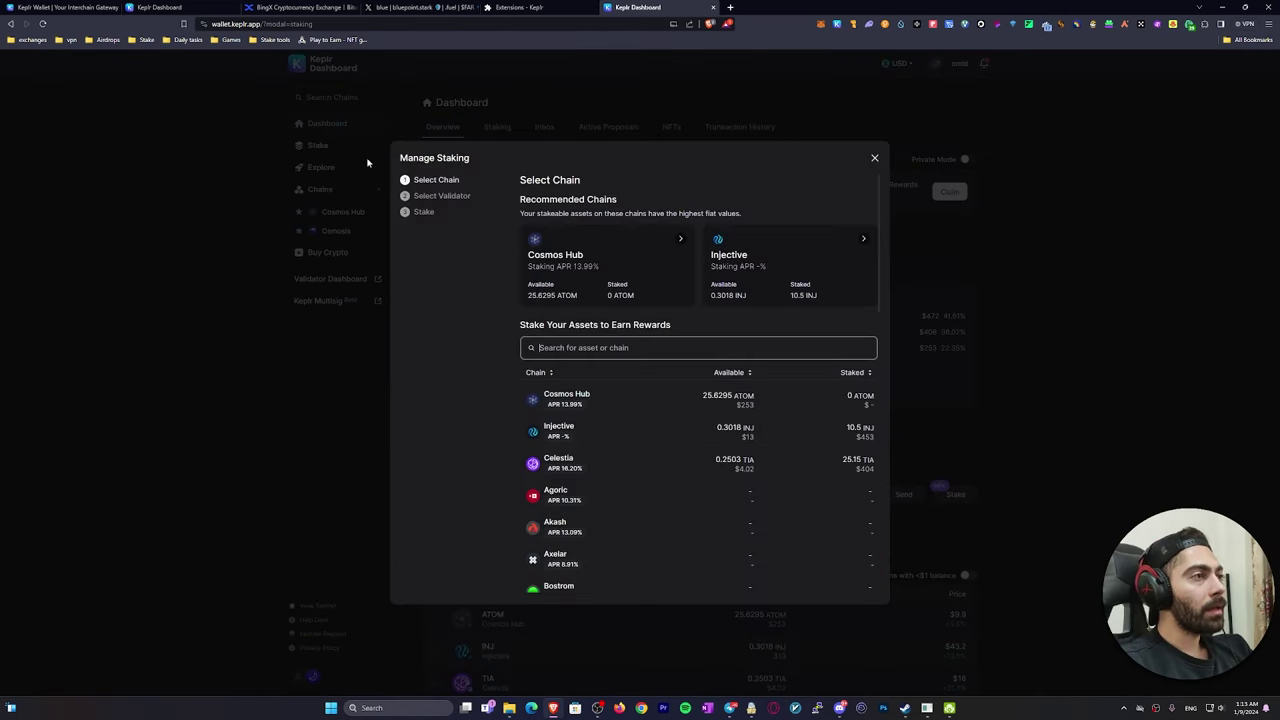
click(597, 240)
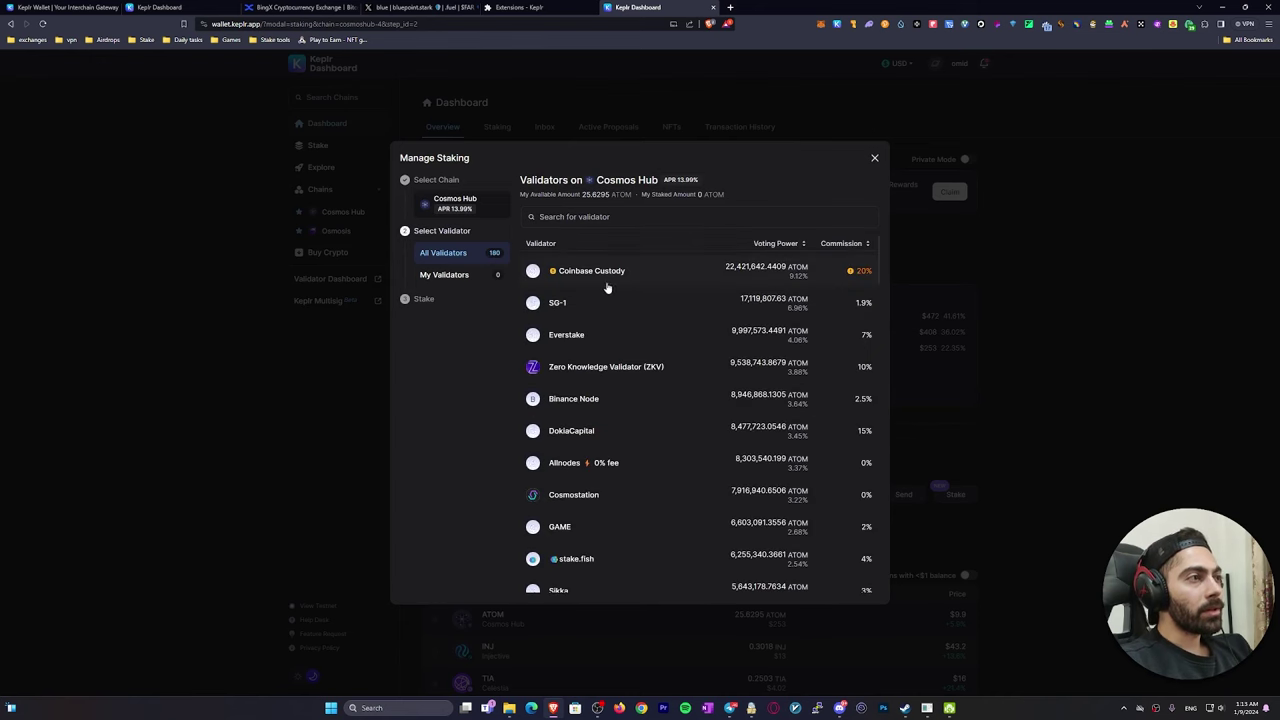
scroll(724, 314, down, 3)
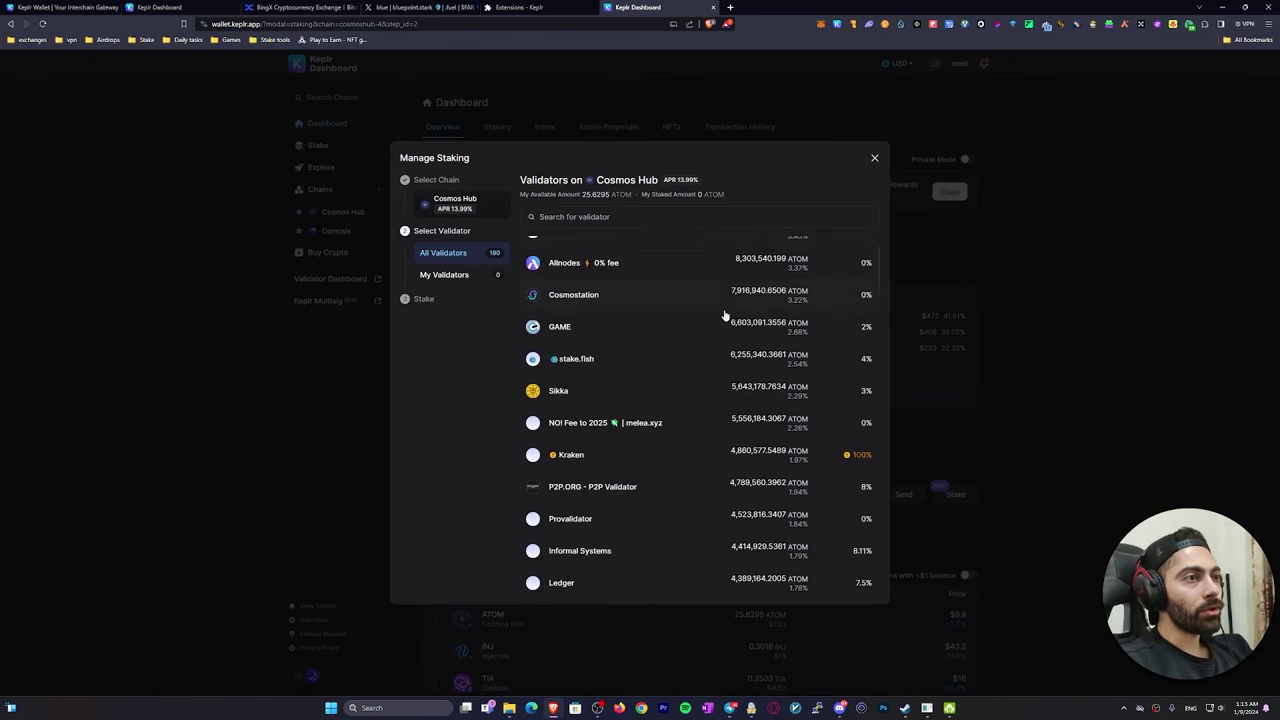
scroll(724, 316, up, 3)
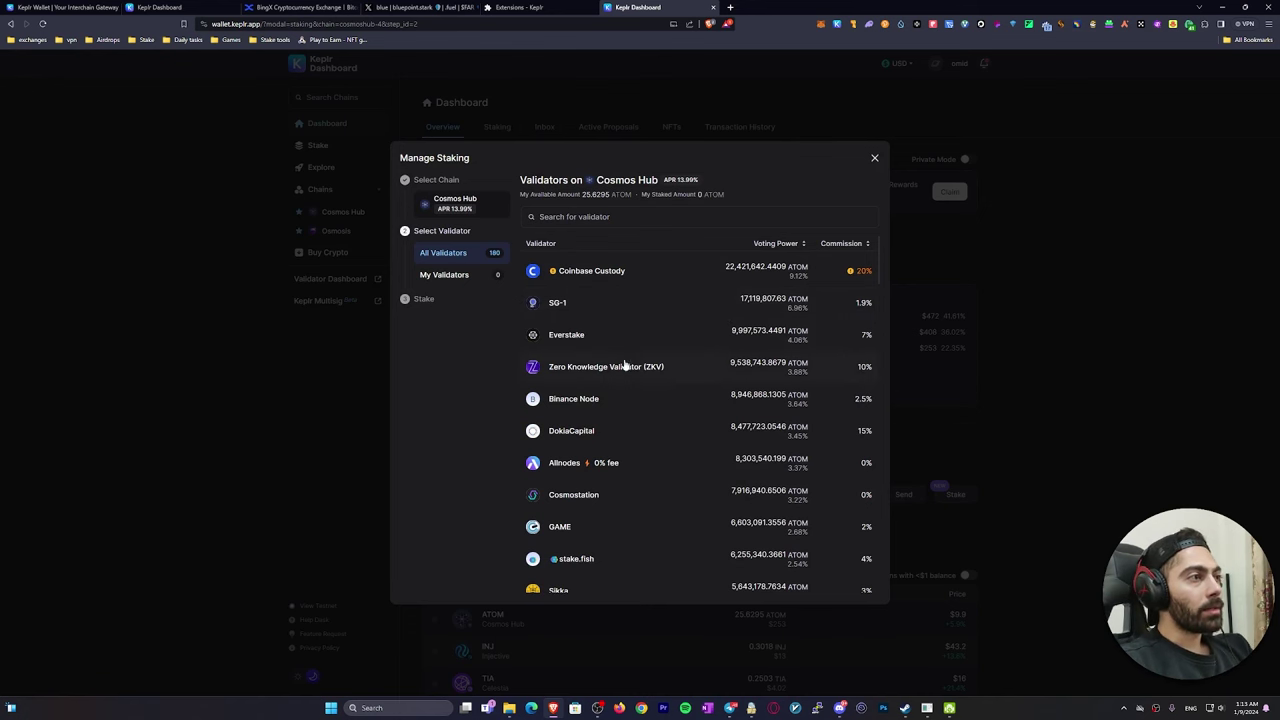
click(874, 158)
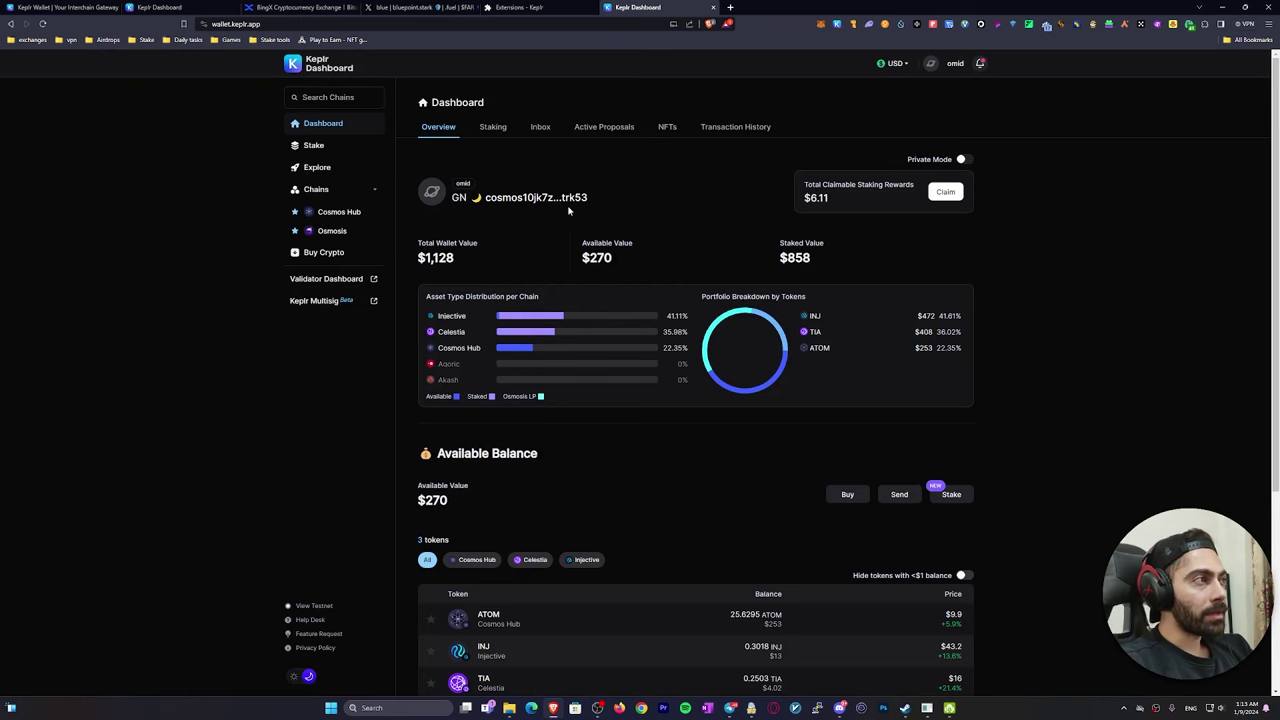
Search the stakeable chains for "cele" and dismiss the staking dialog
click(332, 148)
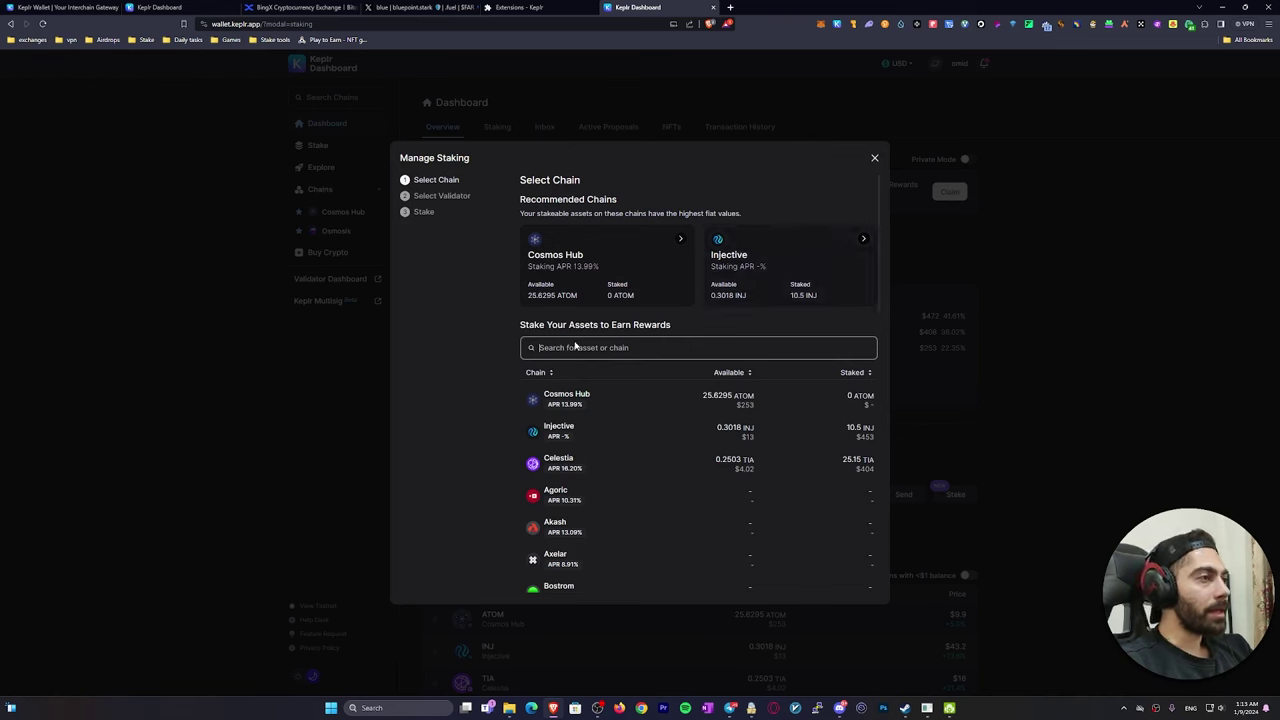
text(cele)
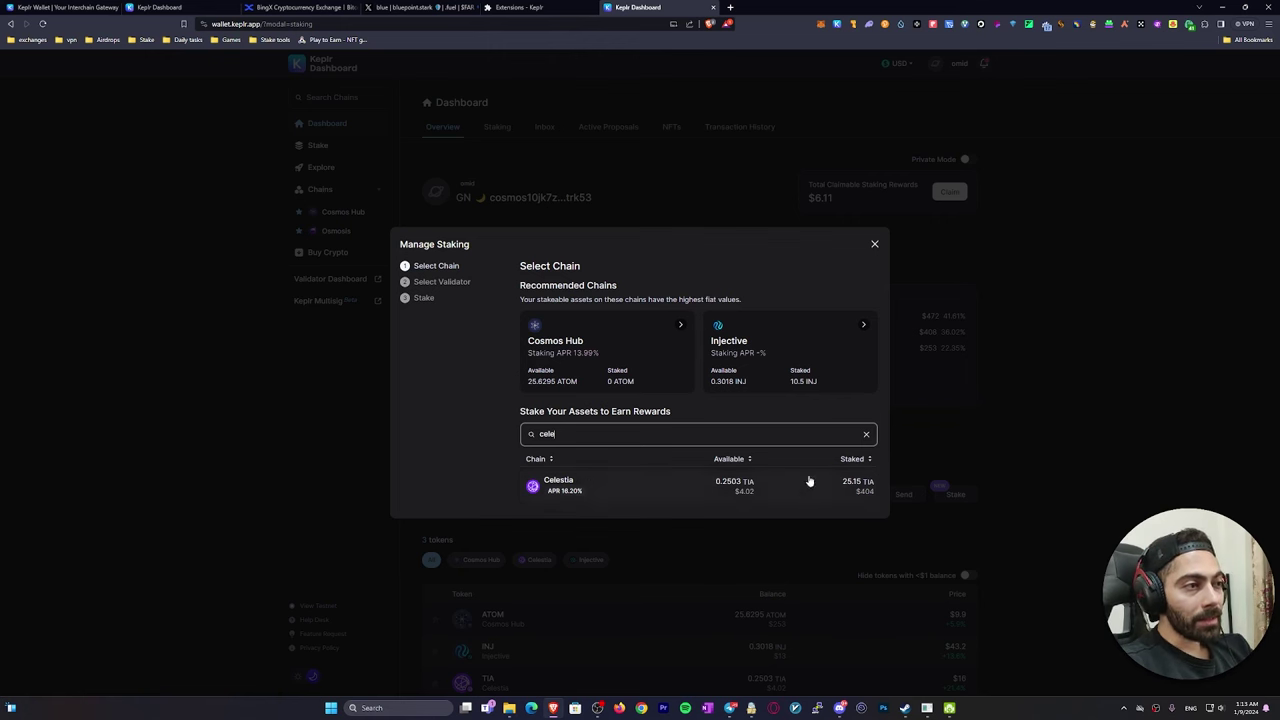
key(Escape)
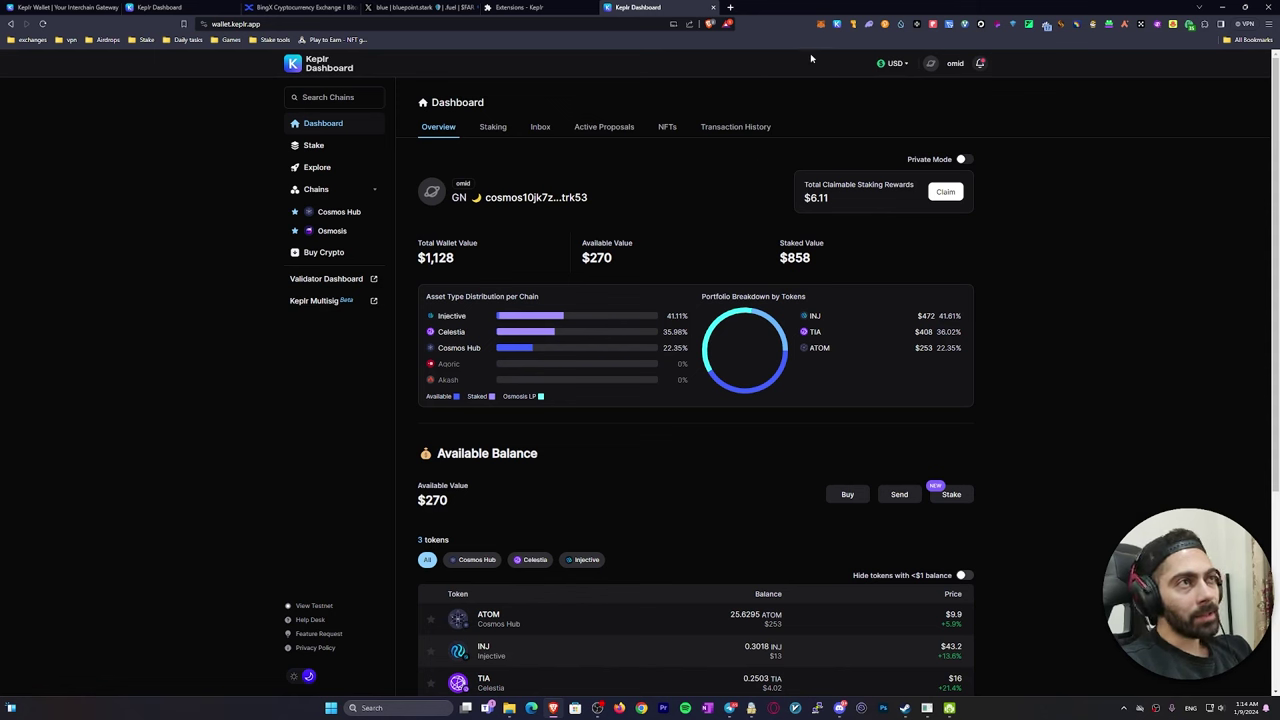
Swap 0.01 ATOM on Cosmos Hub for TIA on Celestia in the Keplr wallet extension and approve the transaction
click(836, 27)
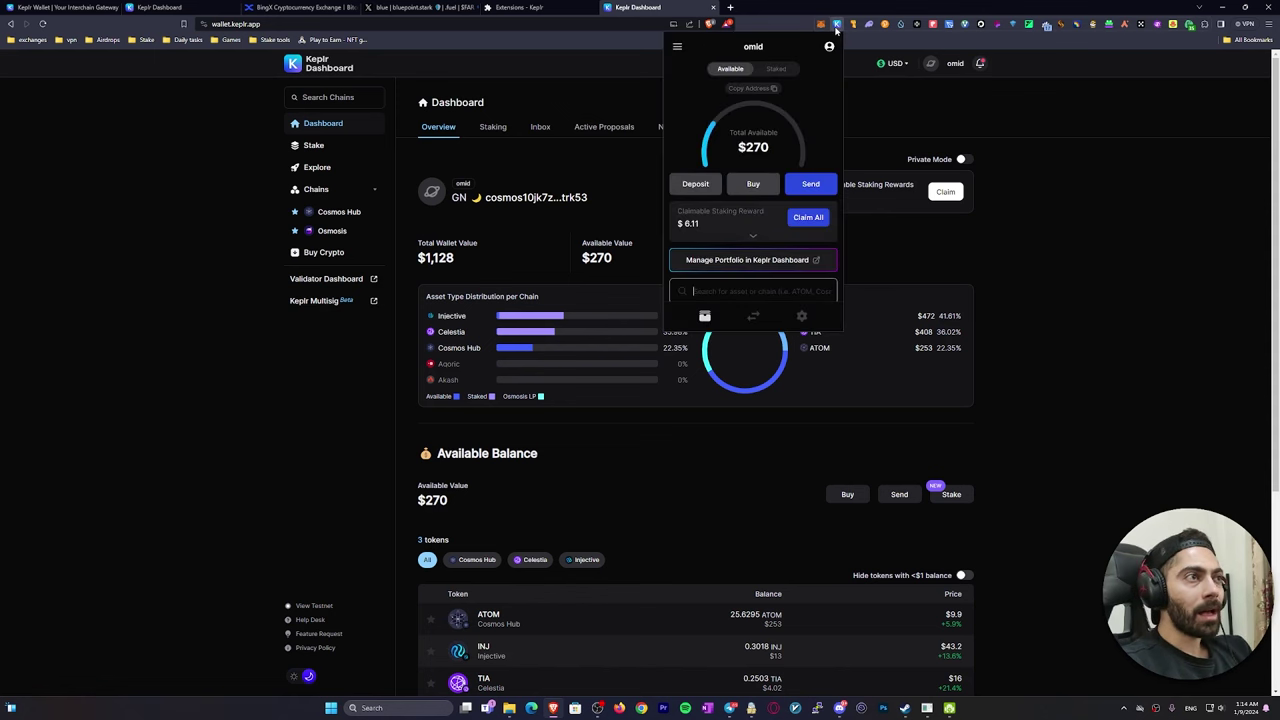
click(753, 318)
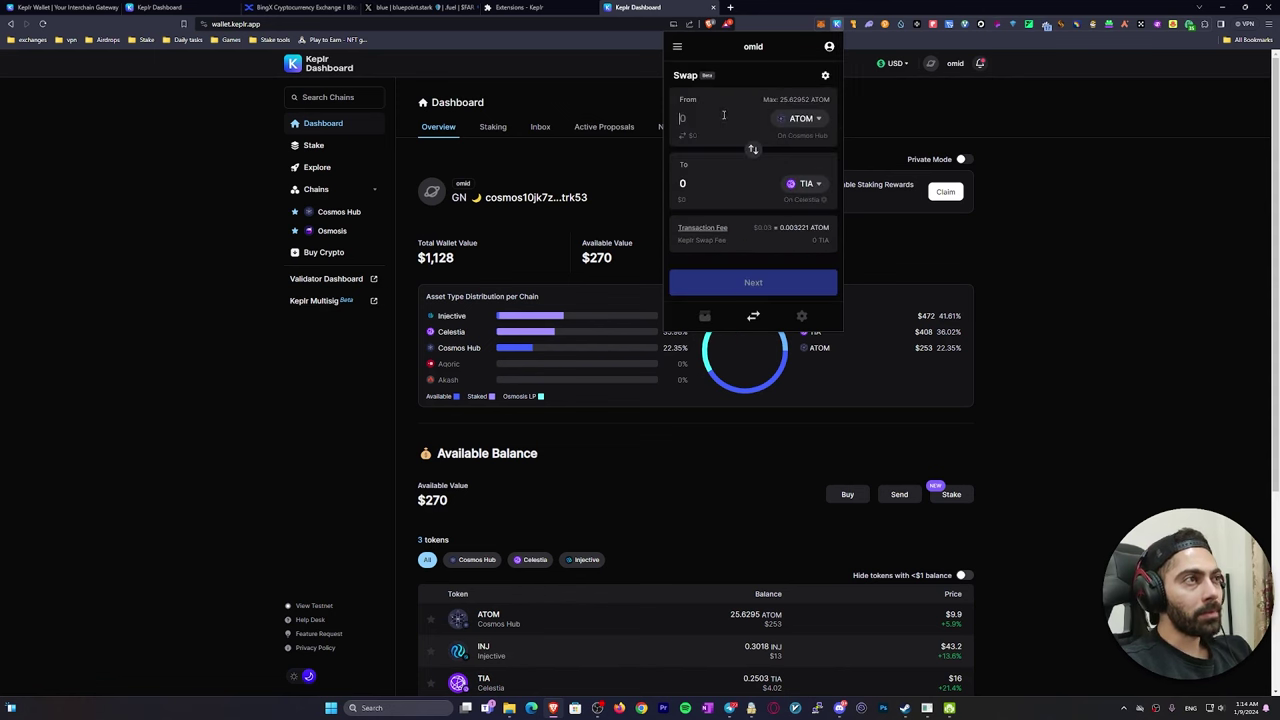
text(0.01)
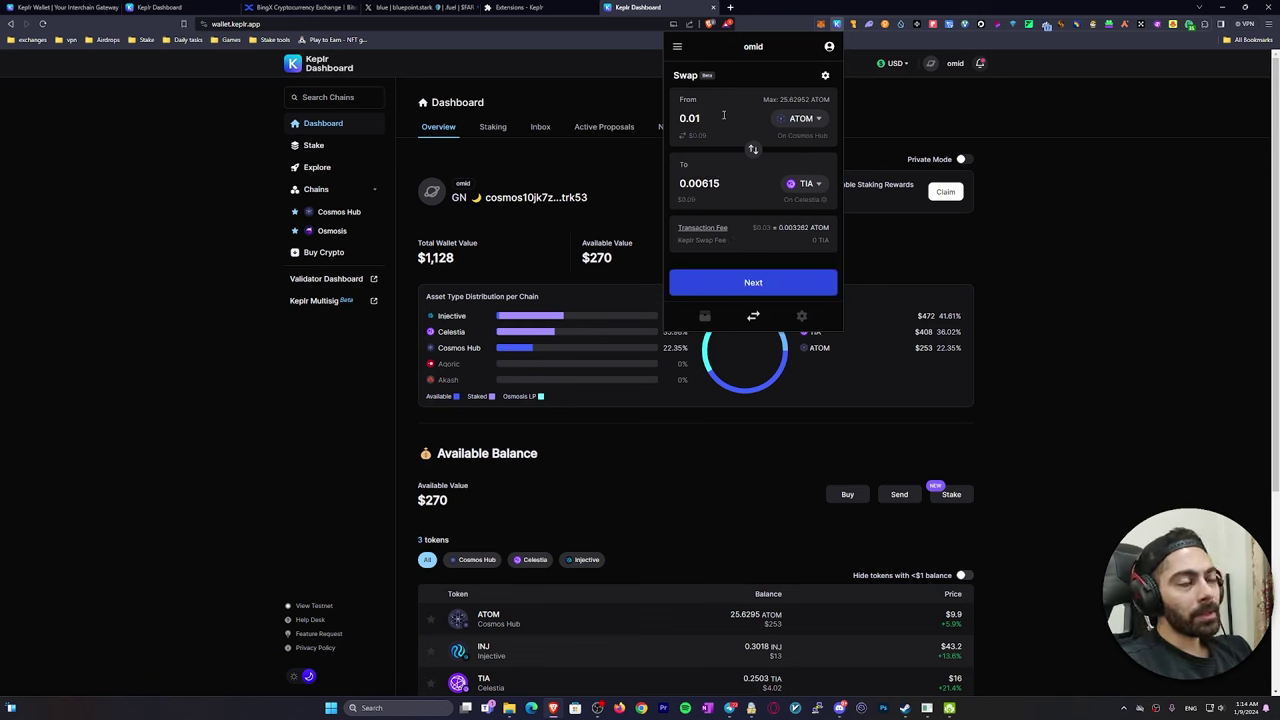
click(752, 285)
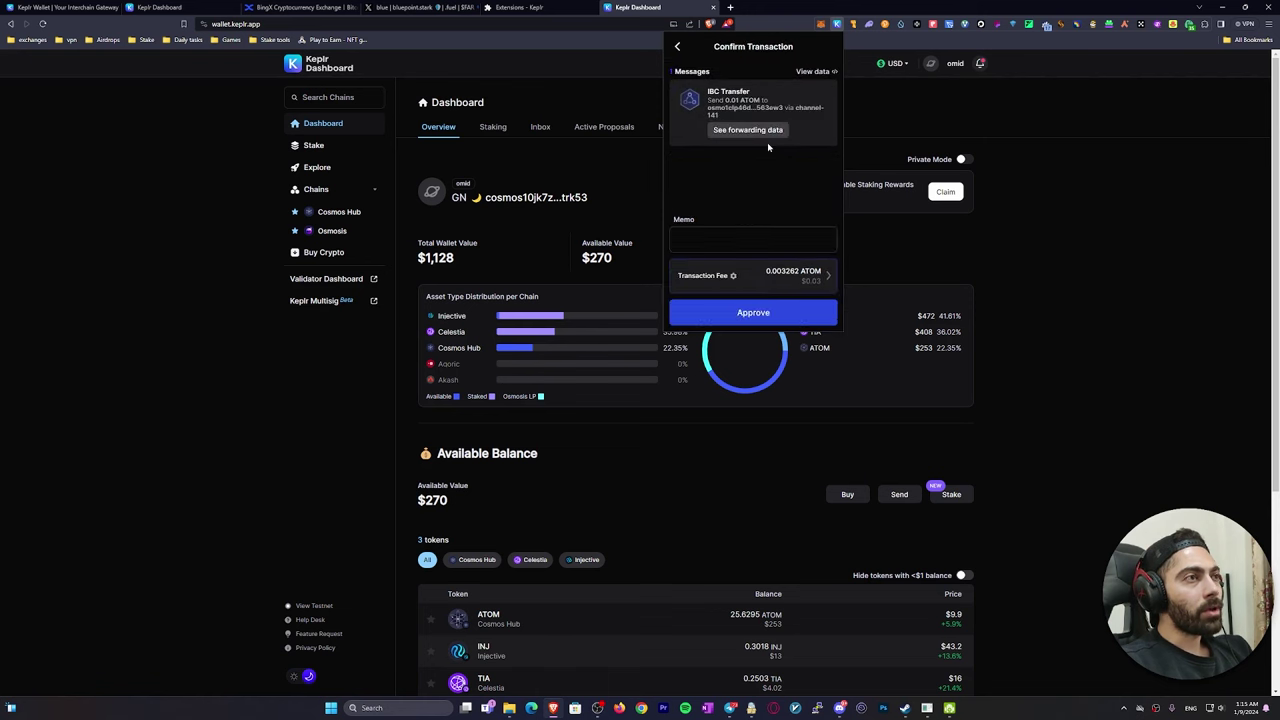
click(762, 318)
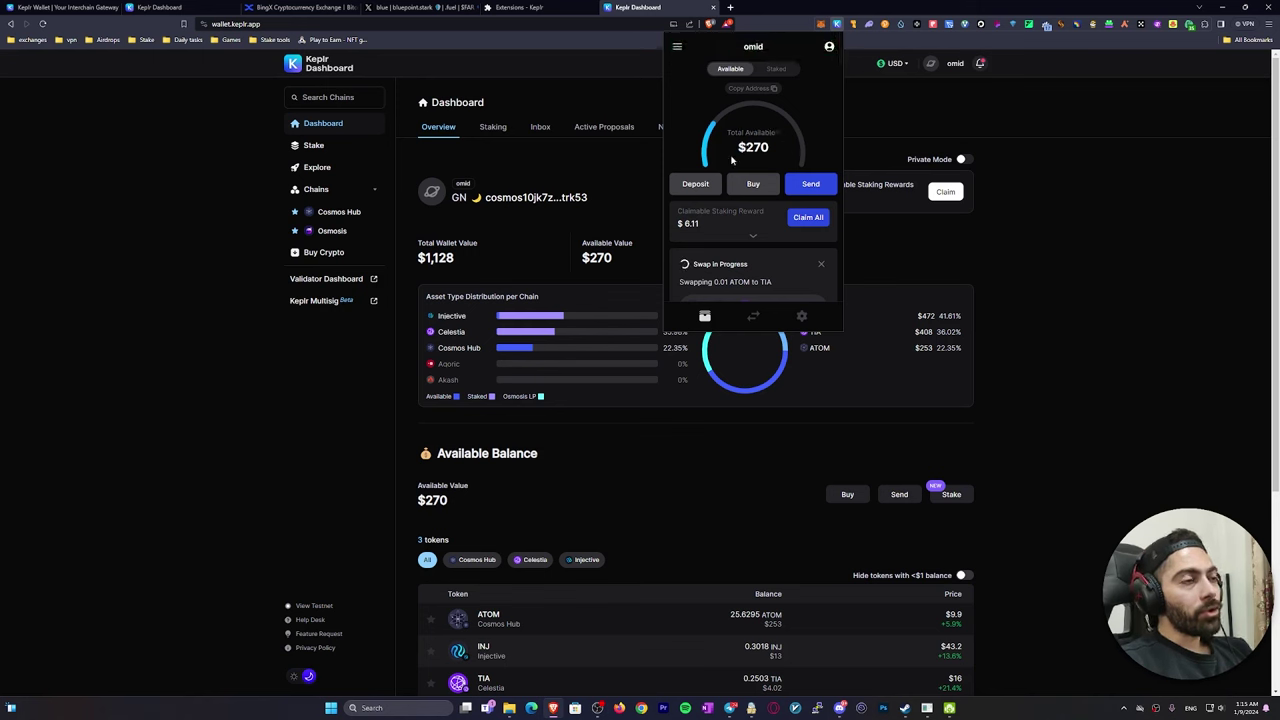
Review the swap's progress and the available token balances in the wallet, and close the wallet
scroll(781, 263, down, 3)
scroll(781, 263, down, 2)
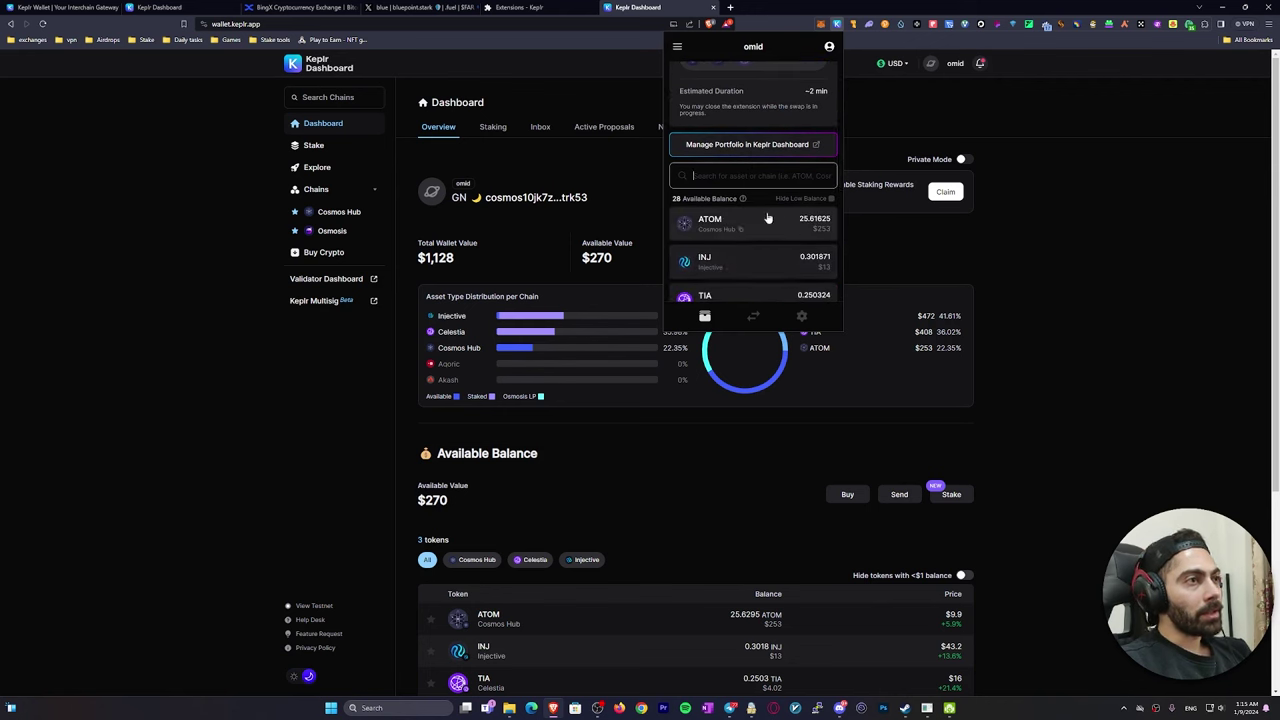
scroll(738, 258, down, 2)
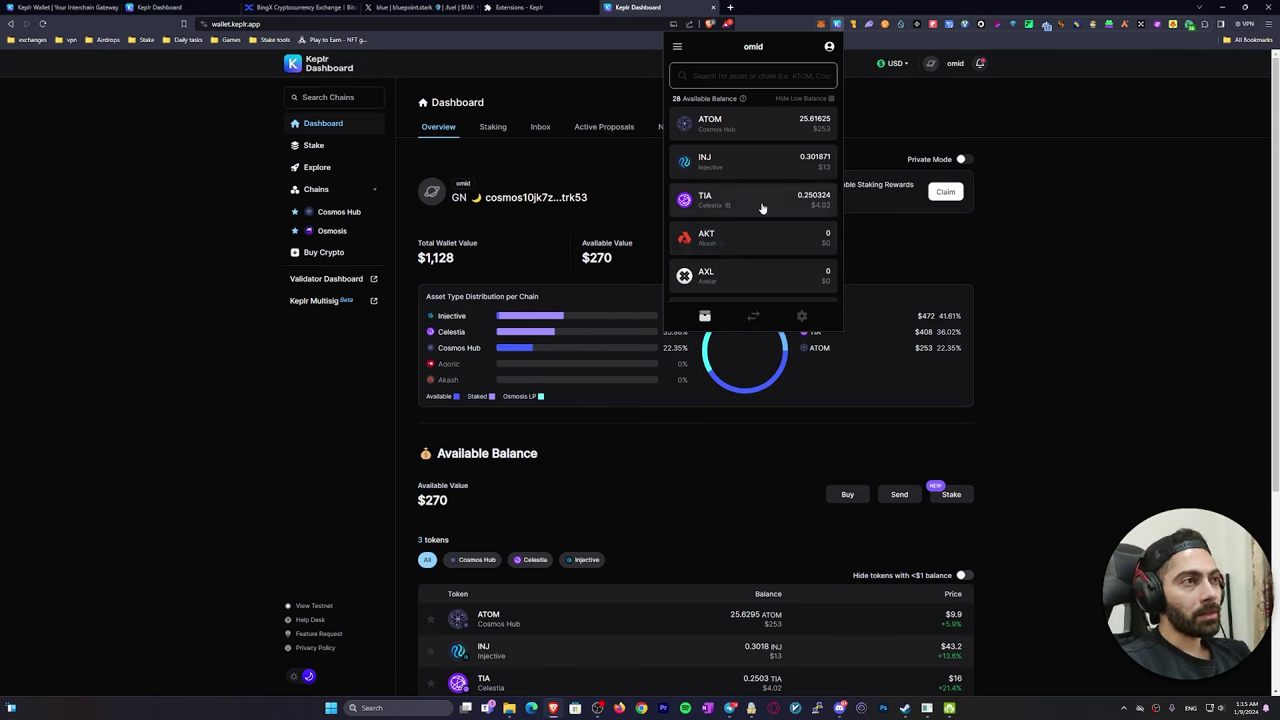
scroll(756, 250, up, 5)
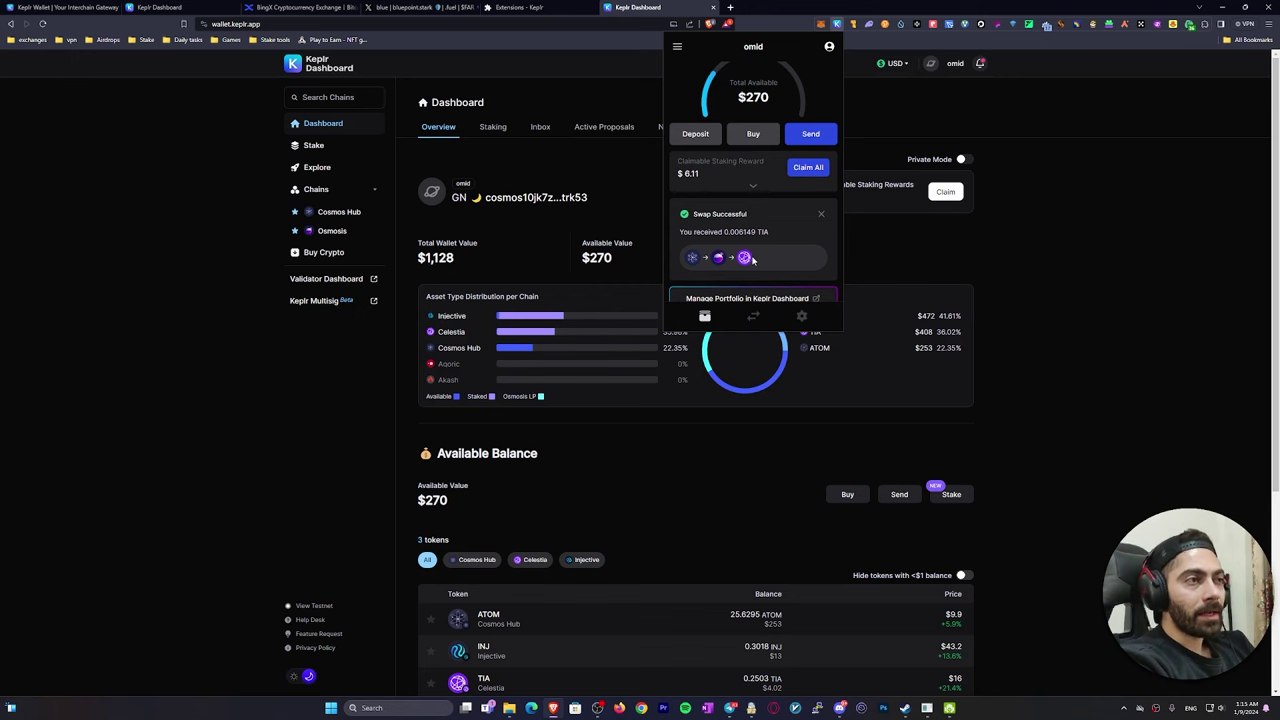
click(1066, 330)
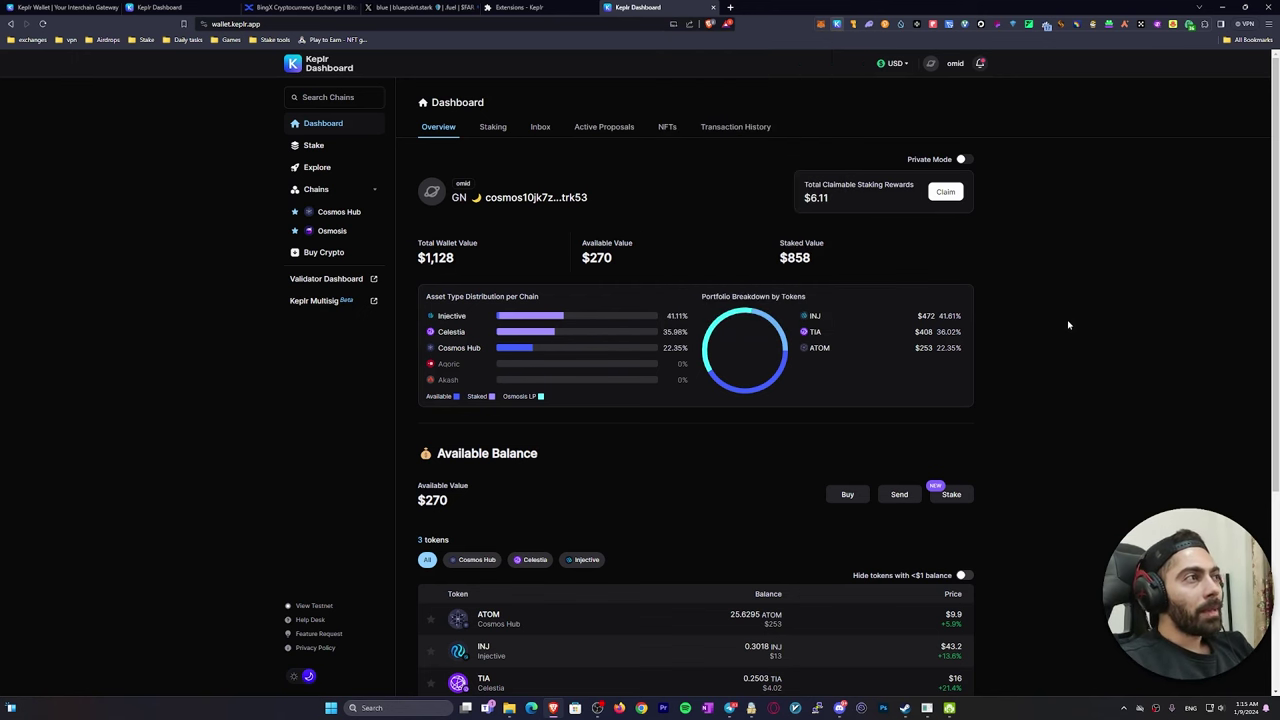
Review the current staking positions on the dashboard, view the validators available for Injective, and close the staking dialog
click(492, 126)
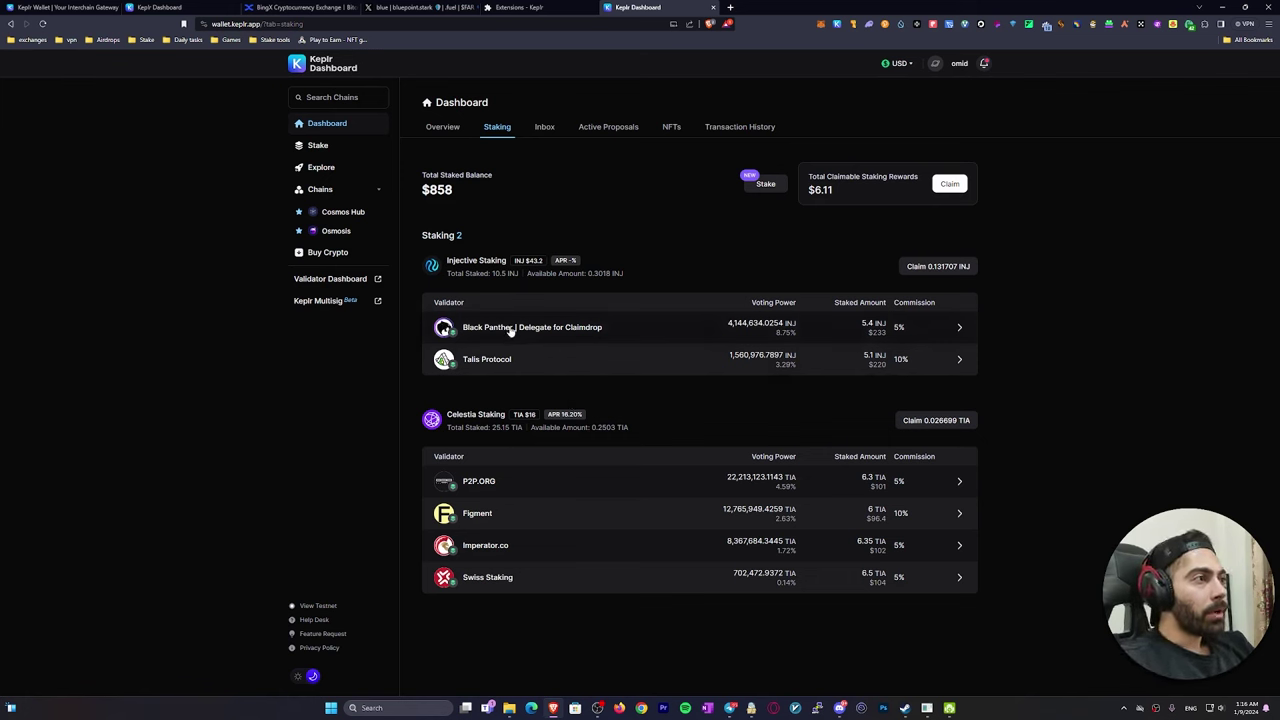
click(347, 148)
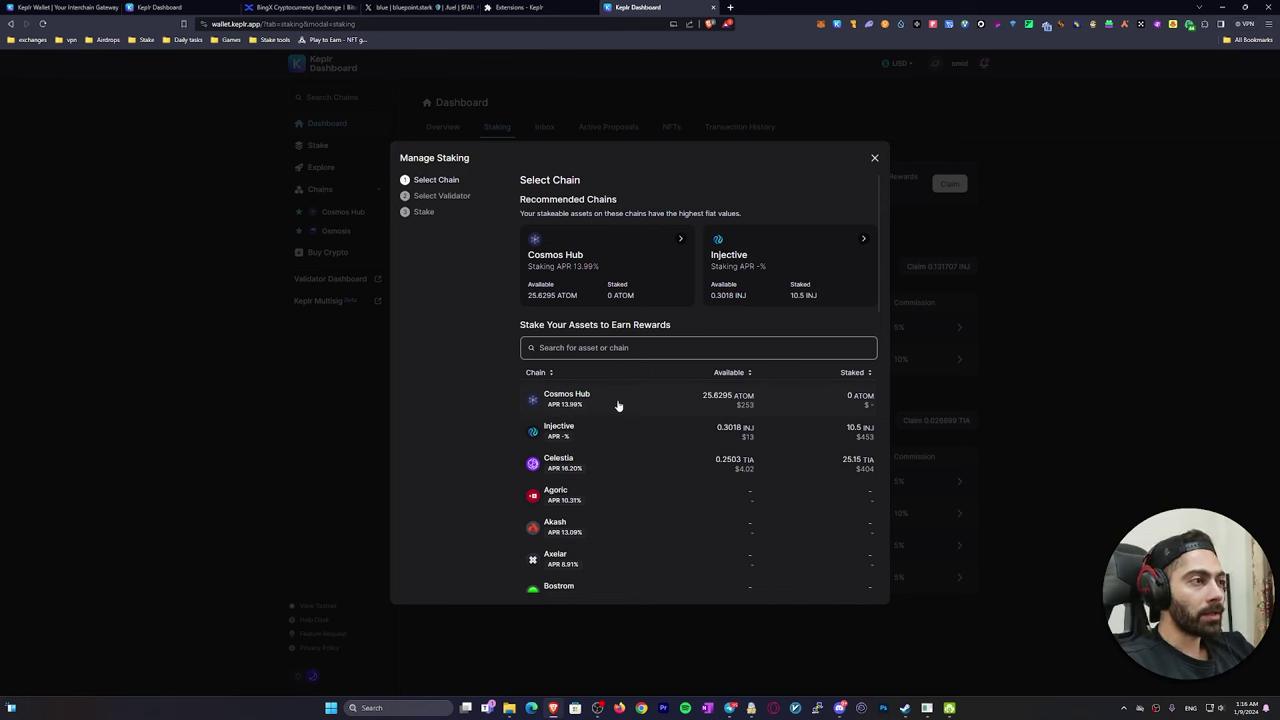
click(605, 429)
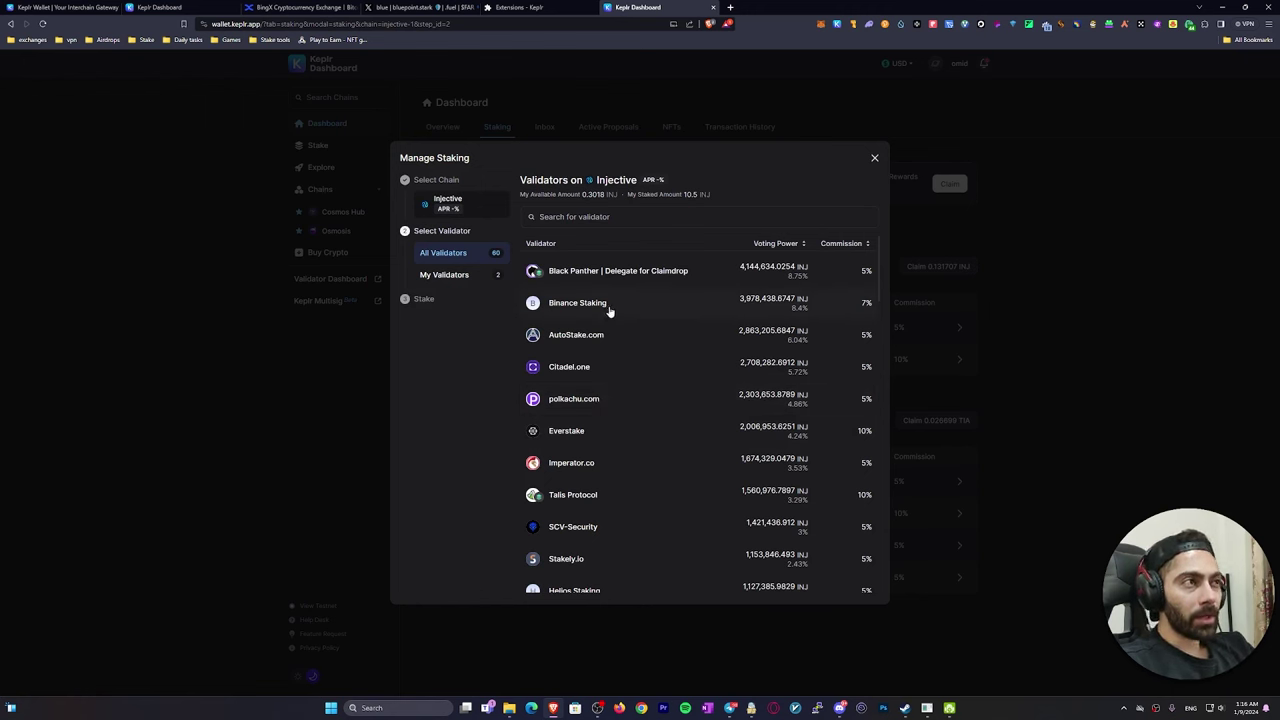
click(874, 160)
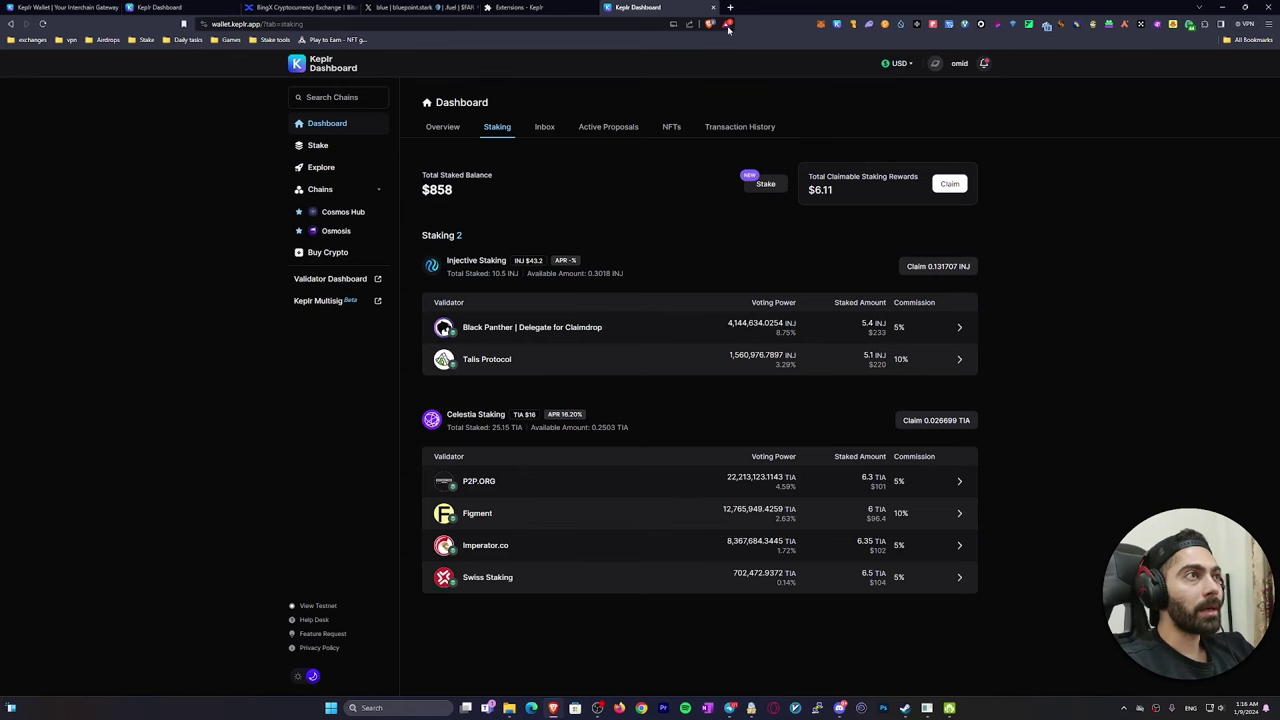
Open mintscan.io in a new browser tab and examine the Celestia validators' voting power, commission, uptime and delegators
click(729, 8)
text(mintscan.io)
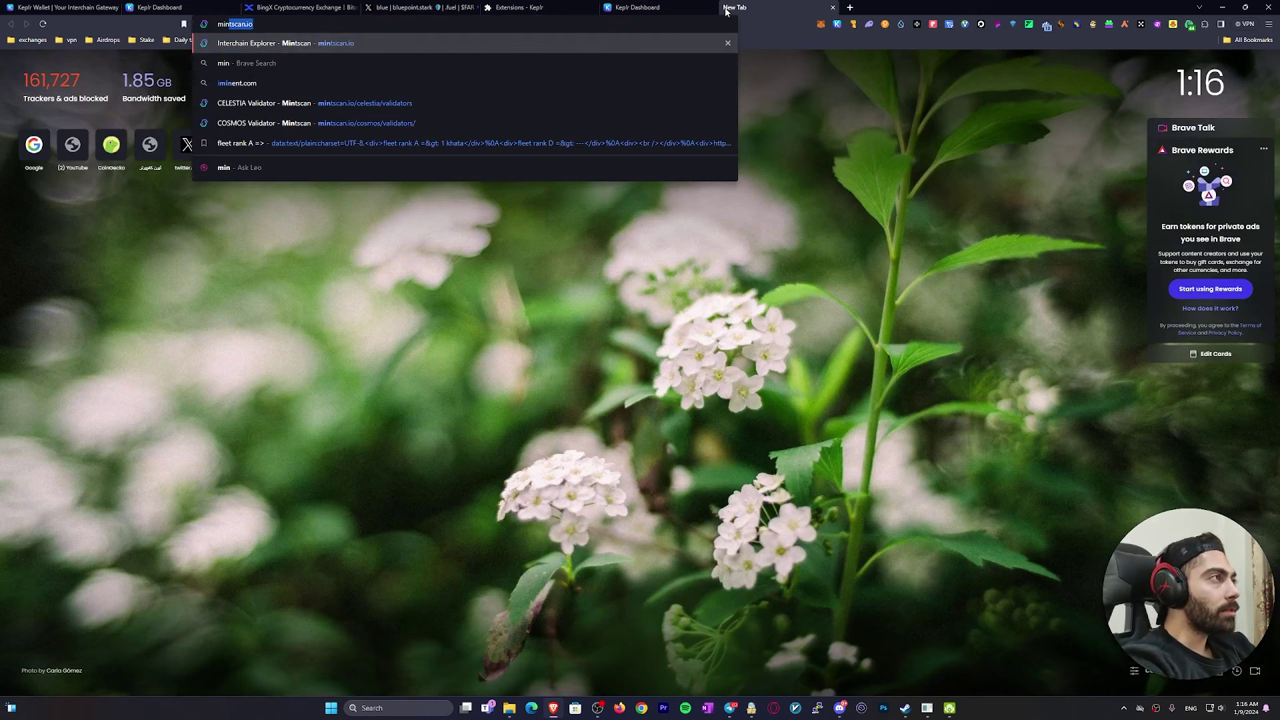
key(Return)
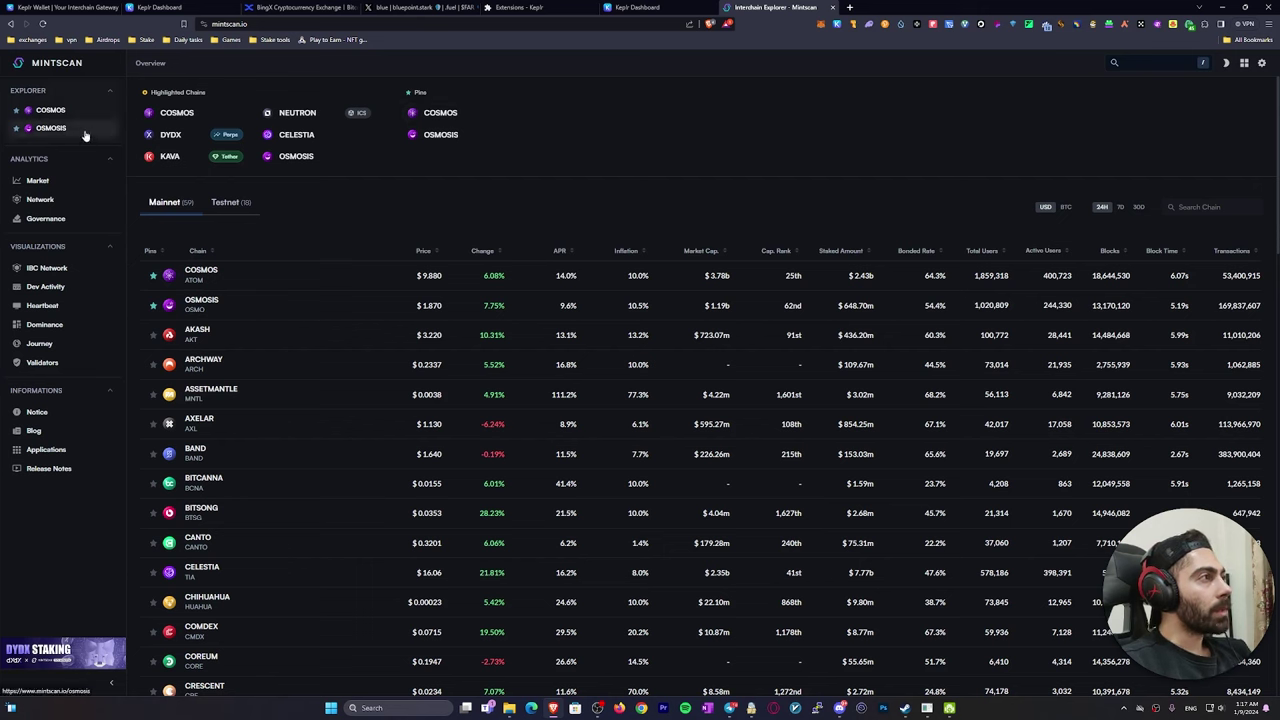
click(306, 146)
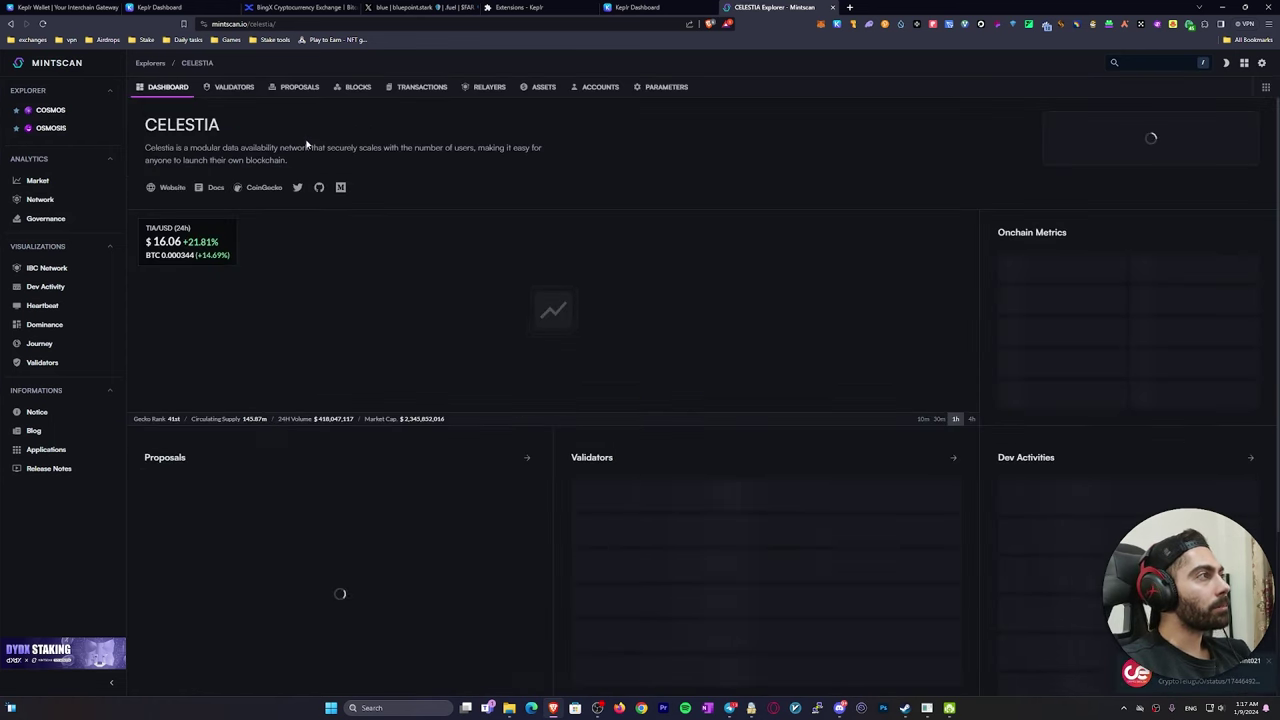
click(226, 90)
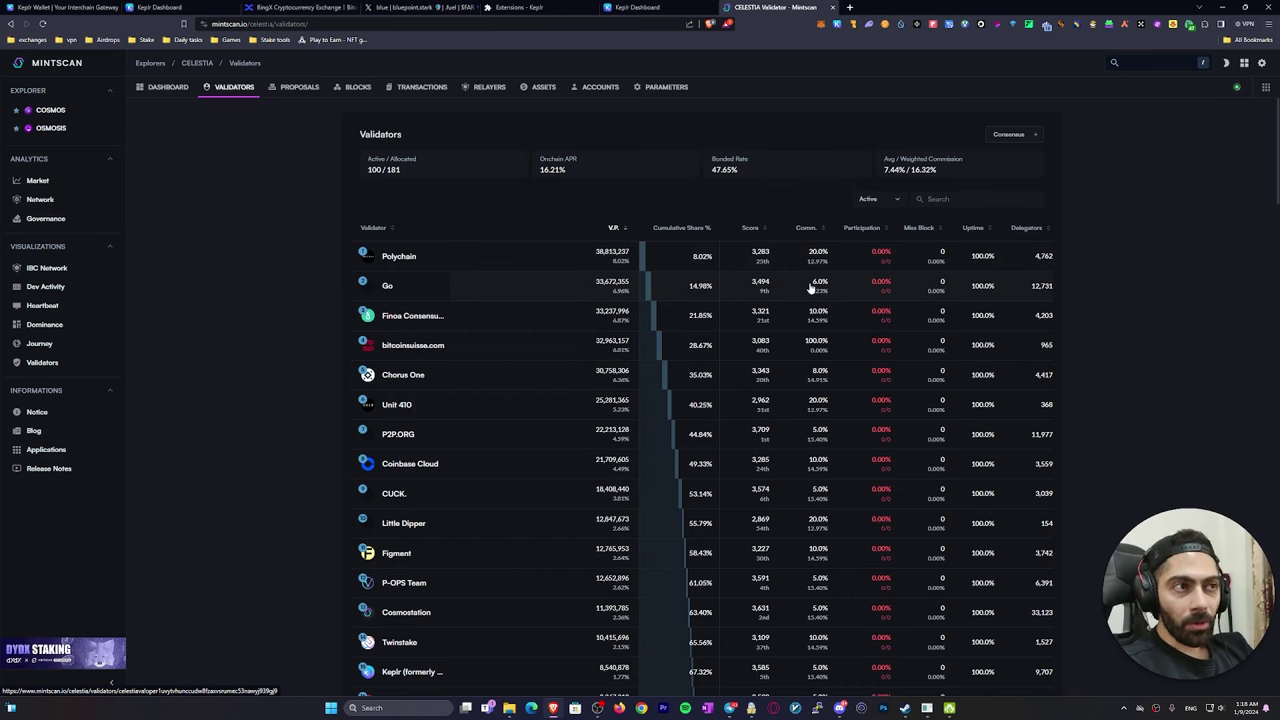
scroll(812, 288, down, 1)
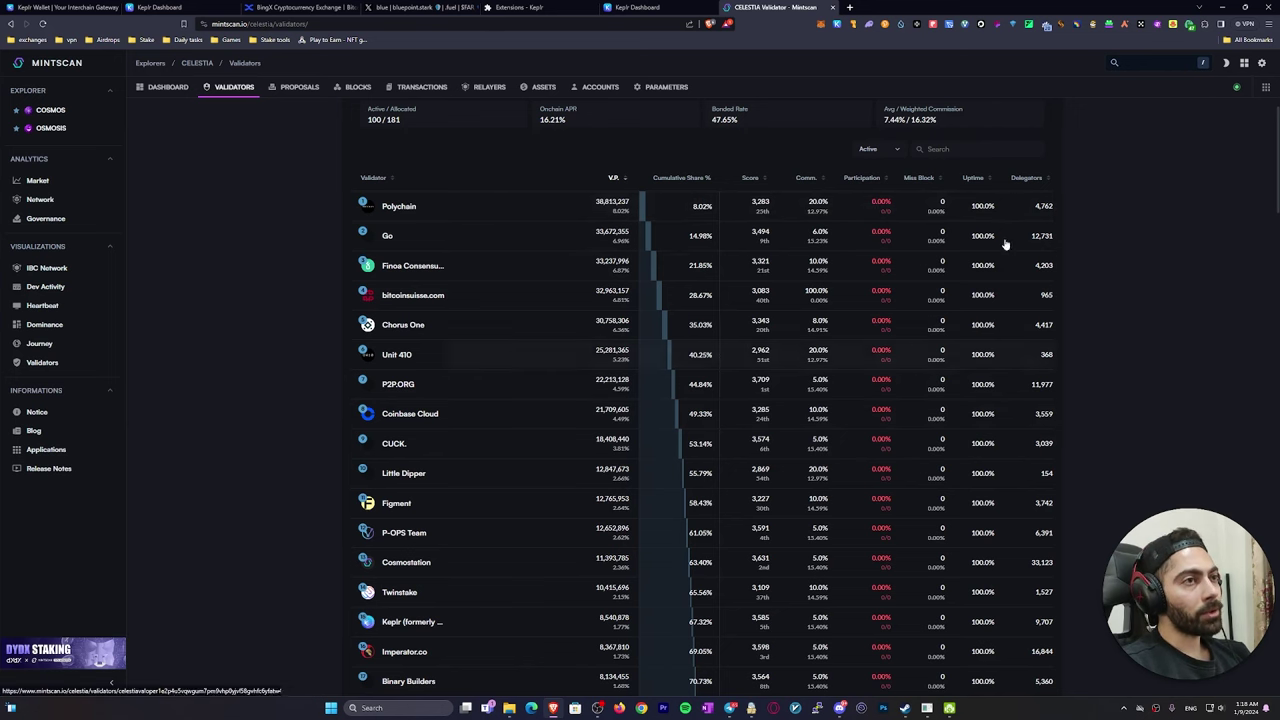
Examine the Cosmos validators' commission, participation, missed blocks and uptime on Mintscan, and return to the Keplr Dashboard
click(48, 113)
click(241, 91)
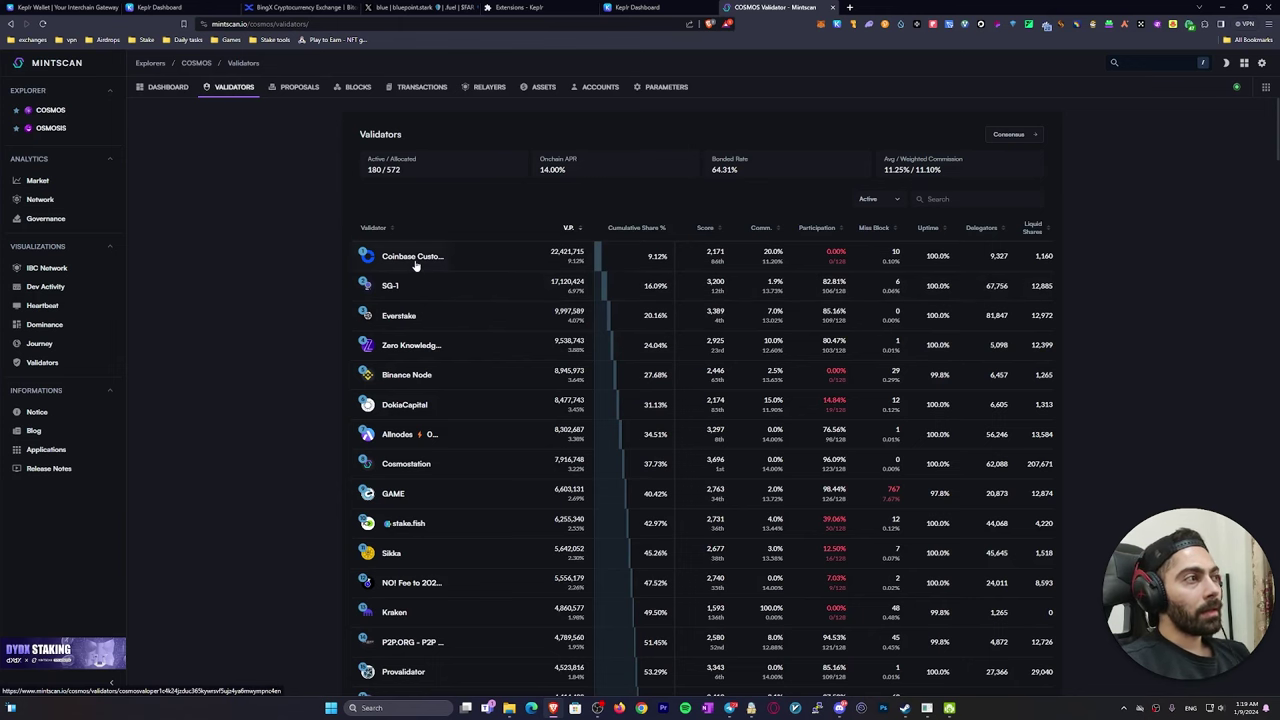
scroll(500, 263, down, 2)
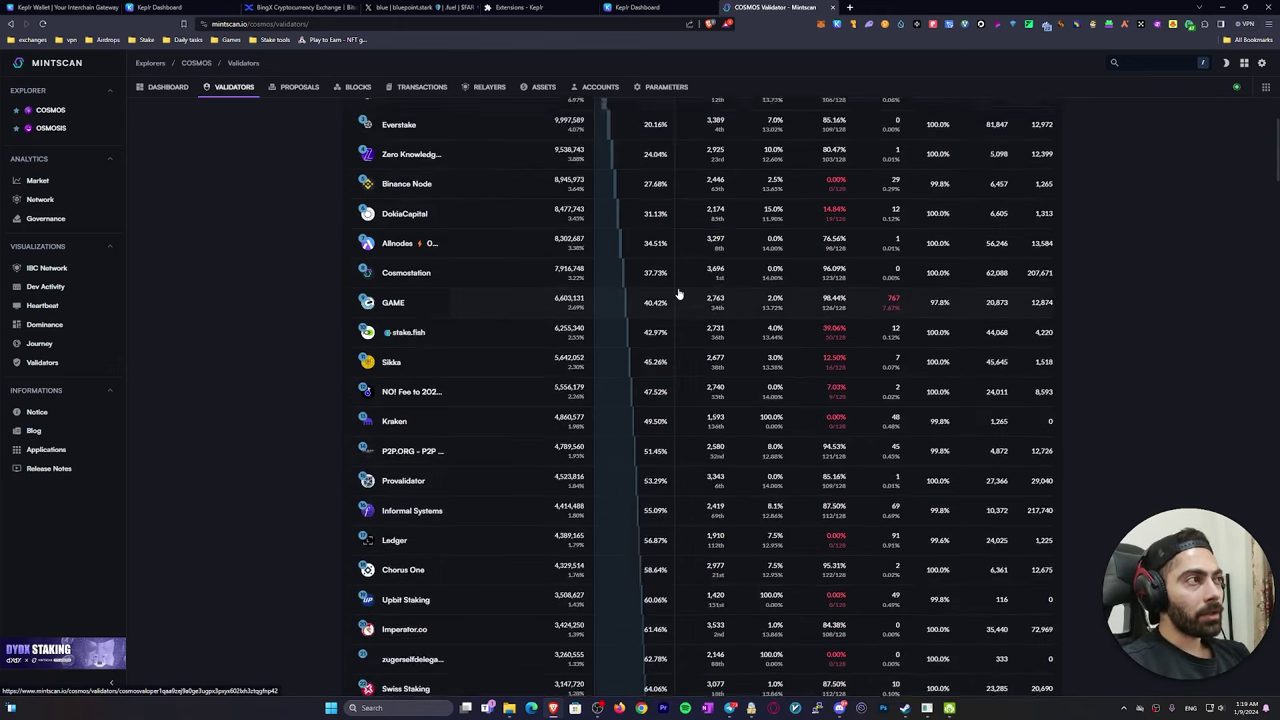
scroll(678, 295, up, 2)
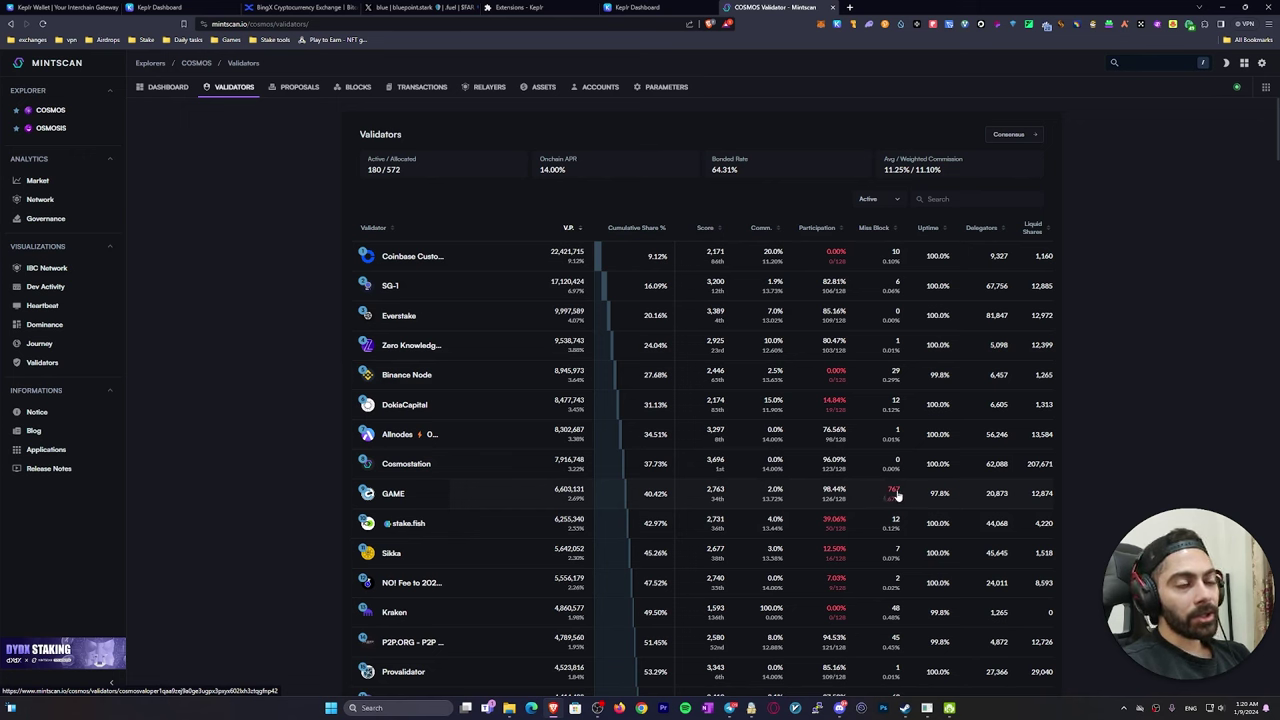
mouse_move(886, 230)
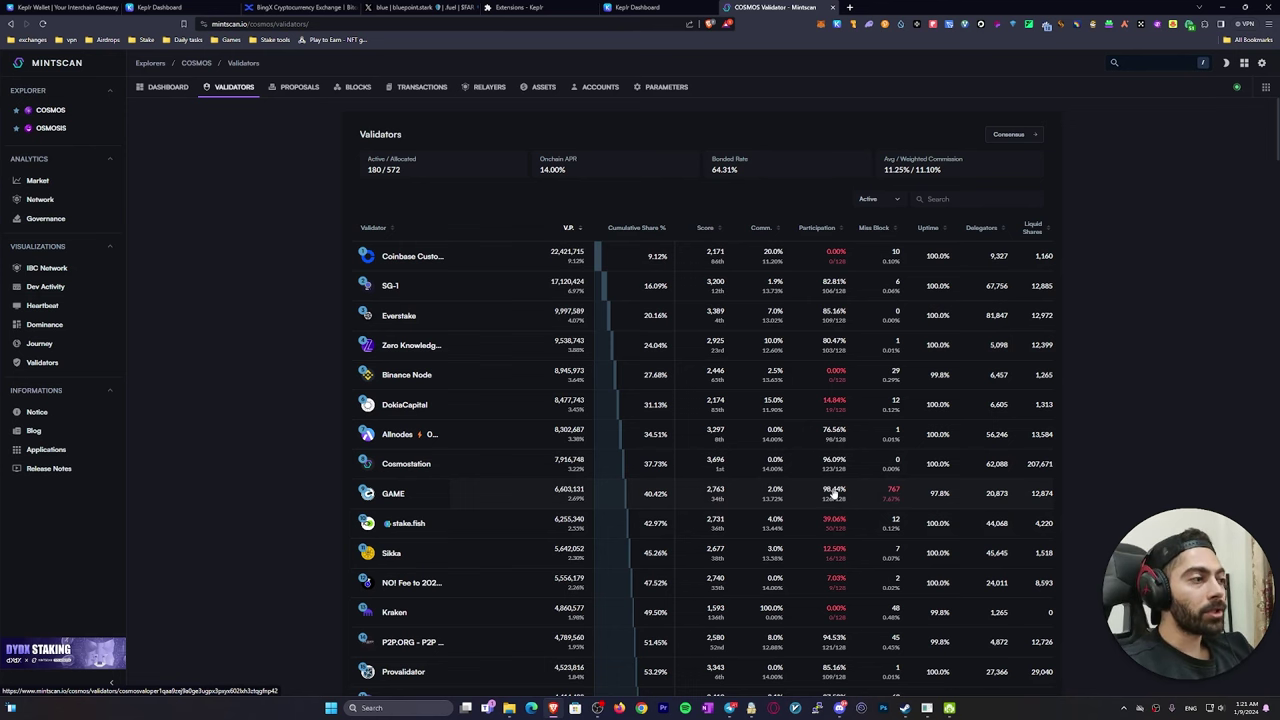
scroll(833, 490, down, 2)
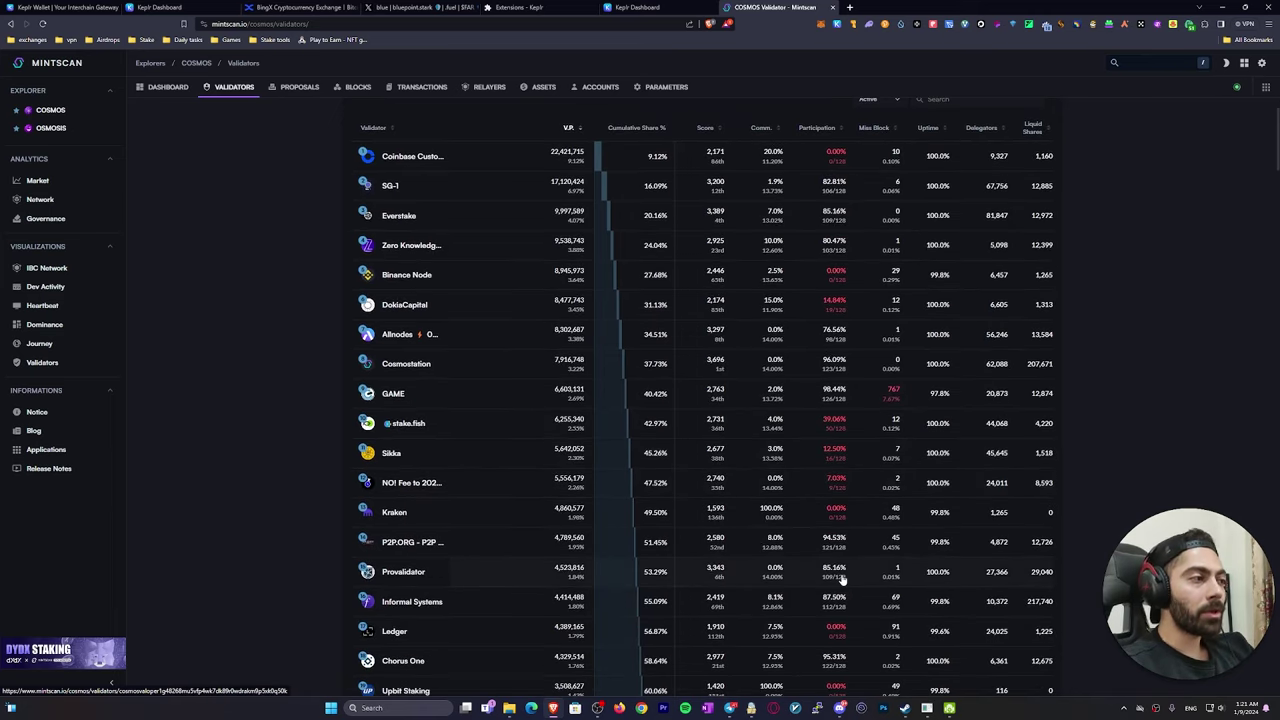
scroll(840, 580, down, 2)
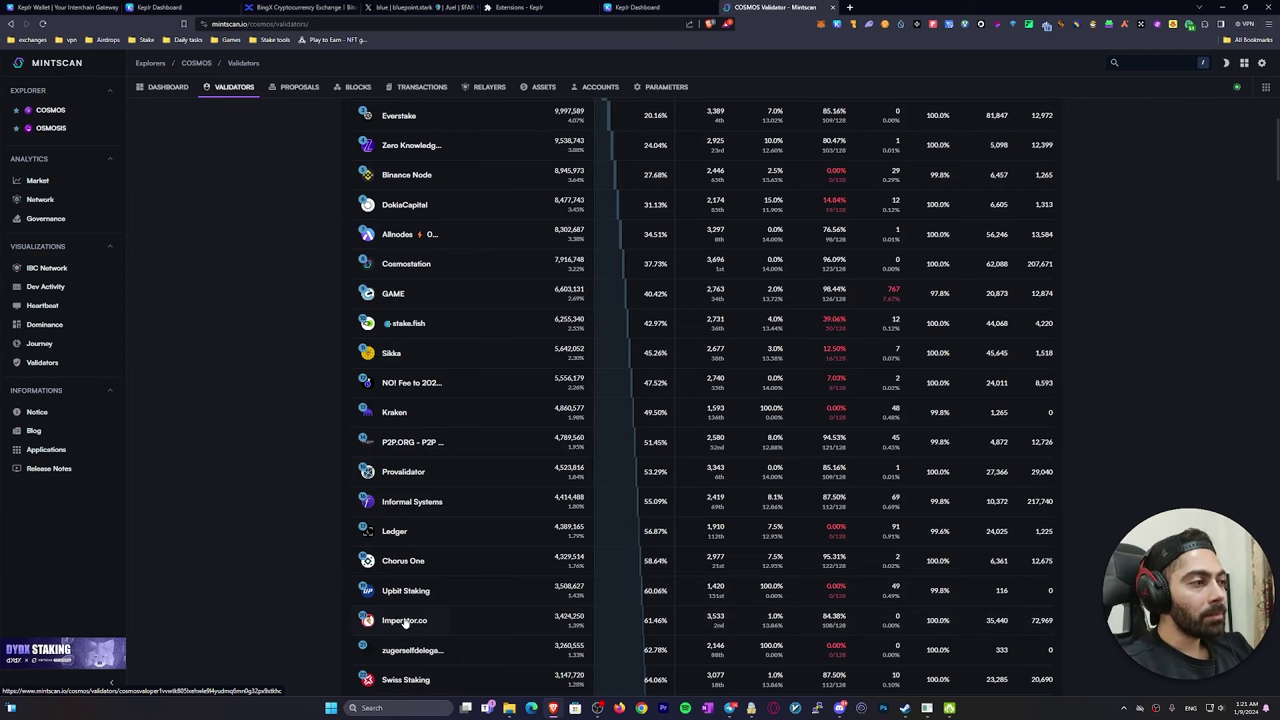
scroll(404, 622, up, 1)
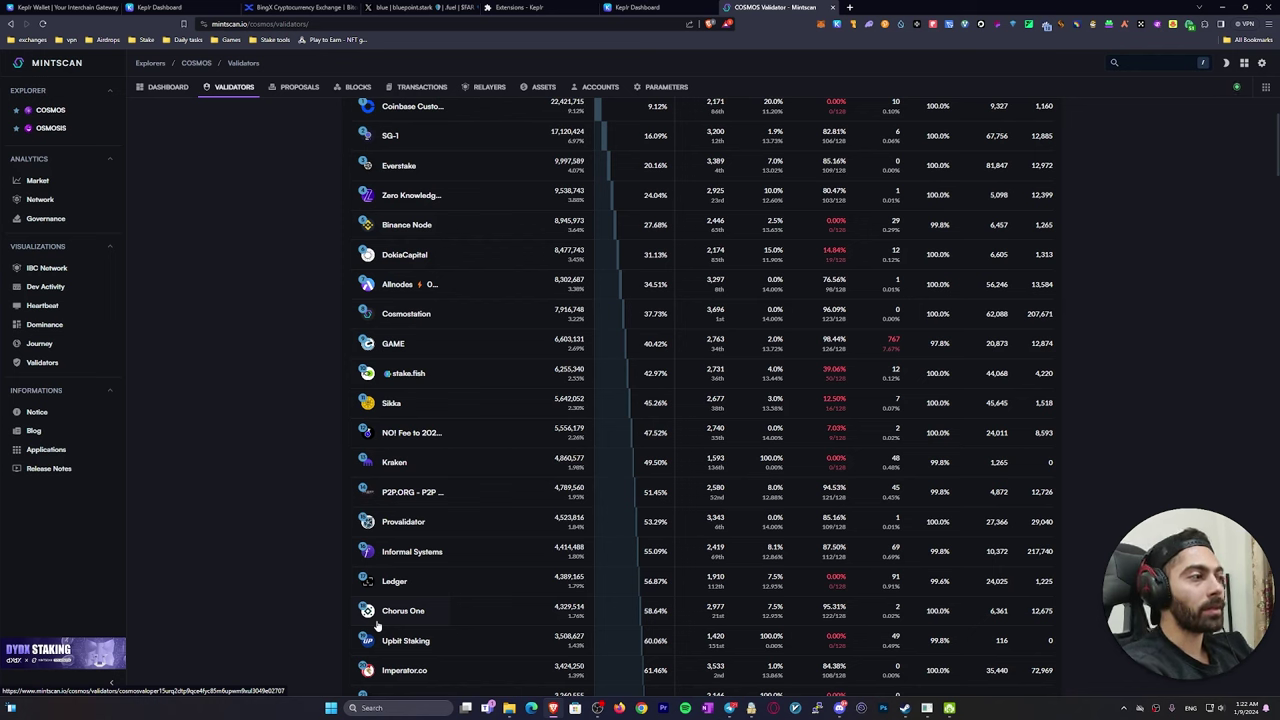
scroll(390, 672, down, 1)
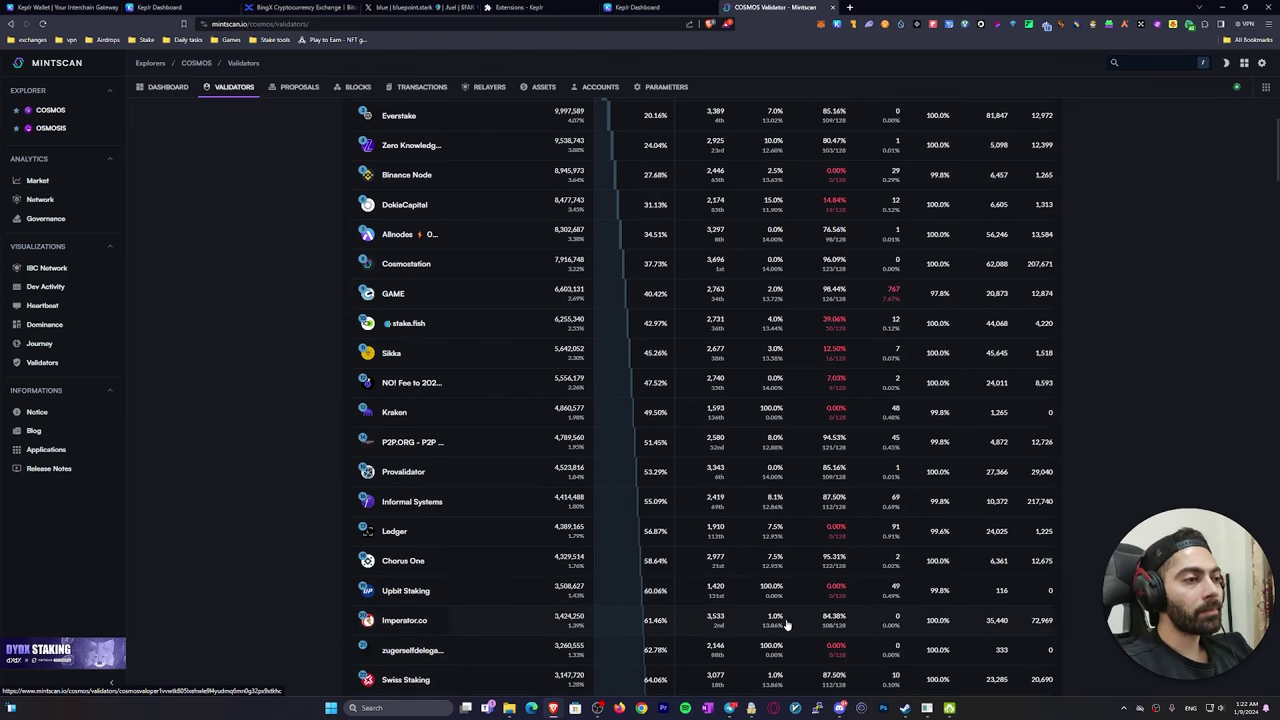
click(637, 7)
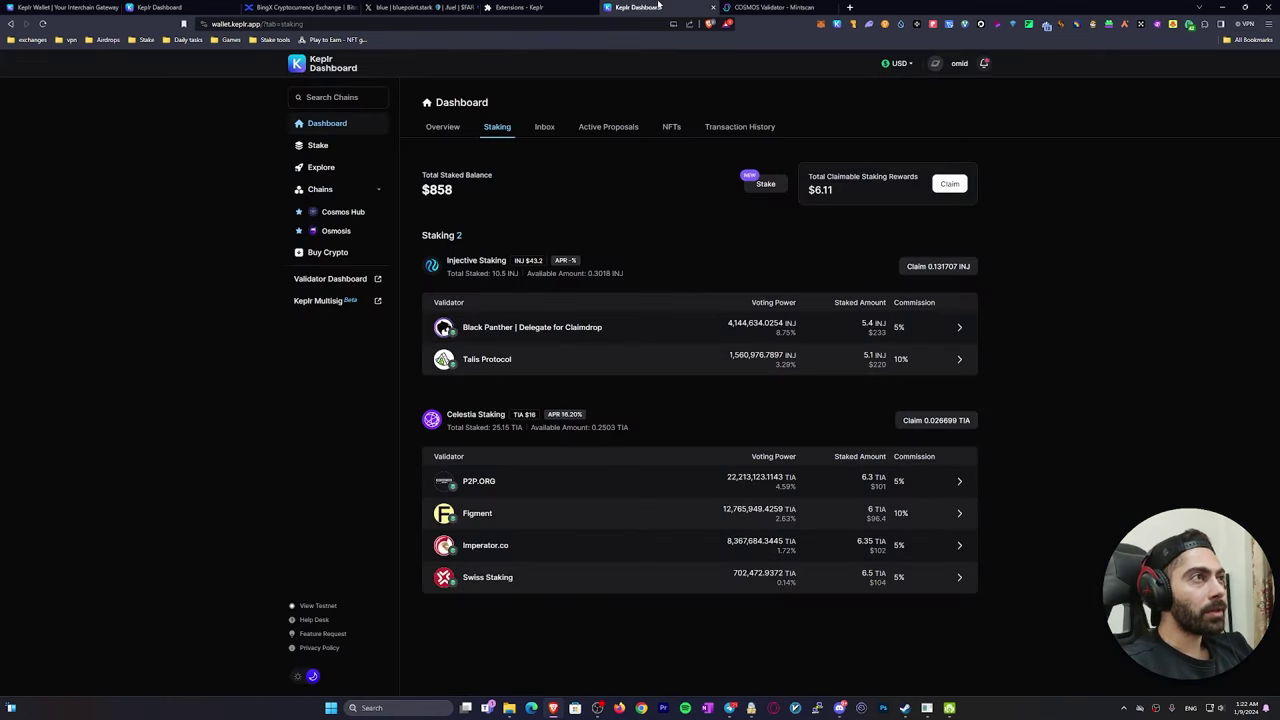
Start staking on Cosmos Hub, search the validators for "imp", and select Imperator.co
click(346, 149)
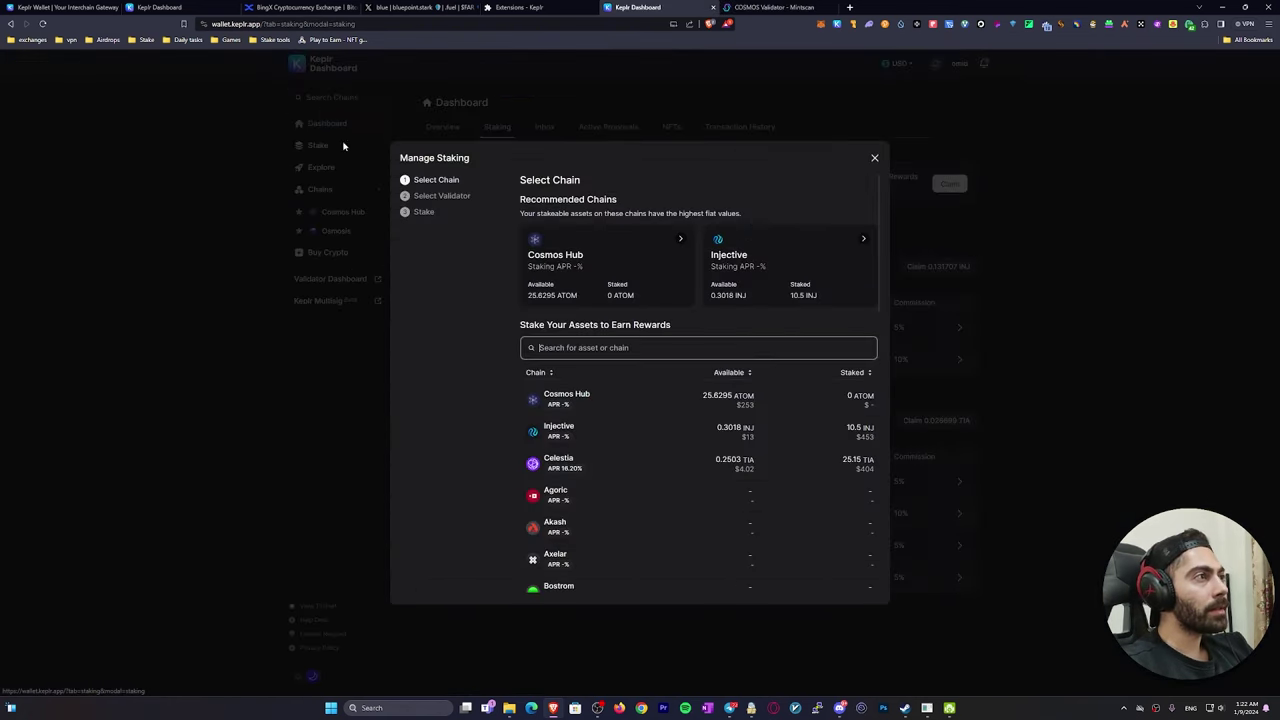
click(624, 398)
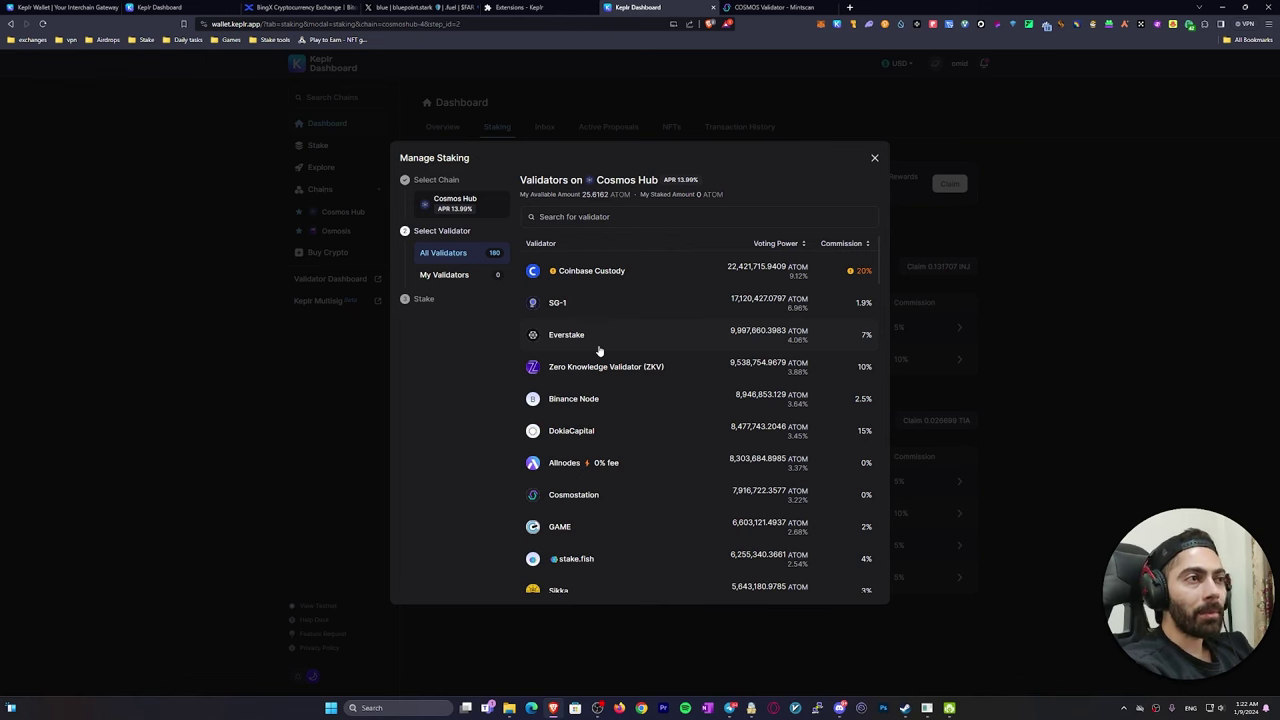
click(561, 217)
text(imp)
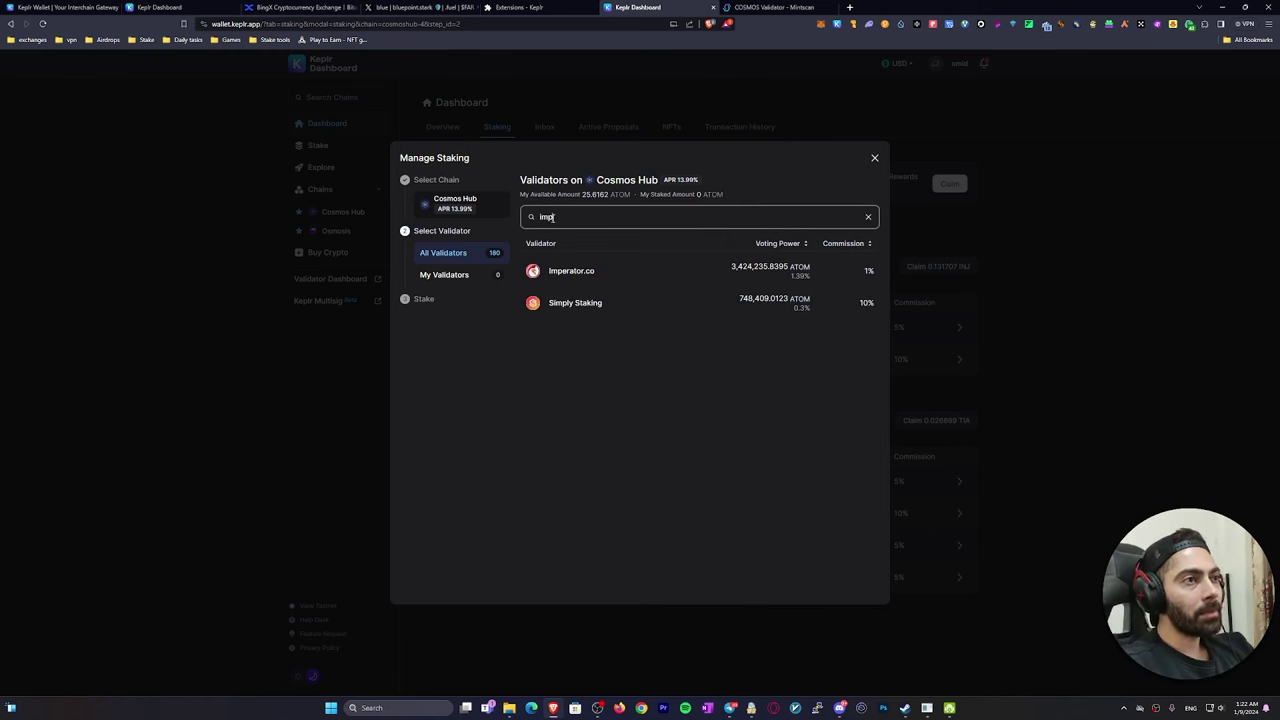
click(566, 274)
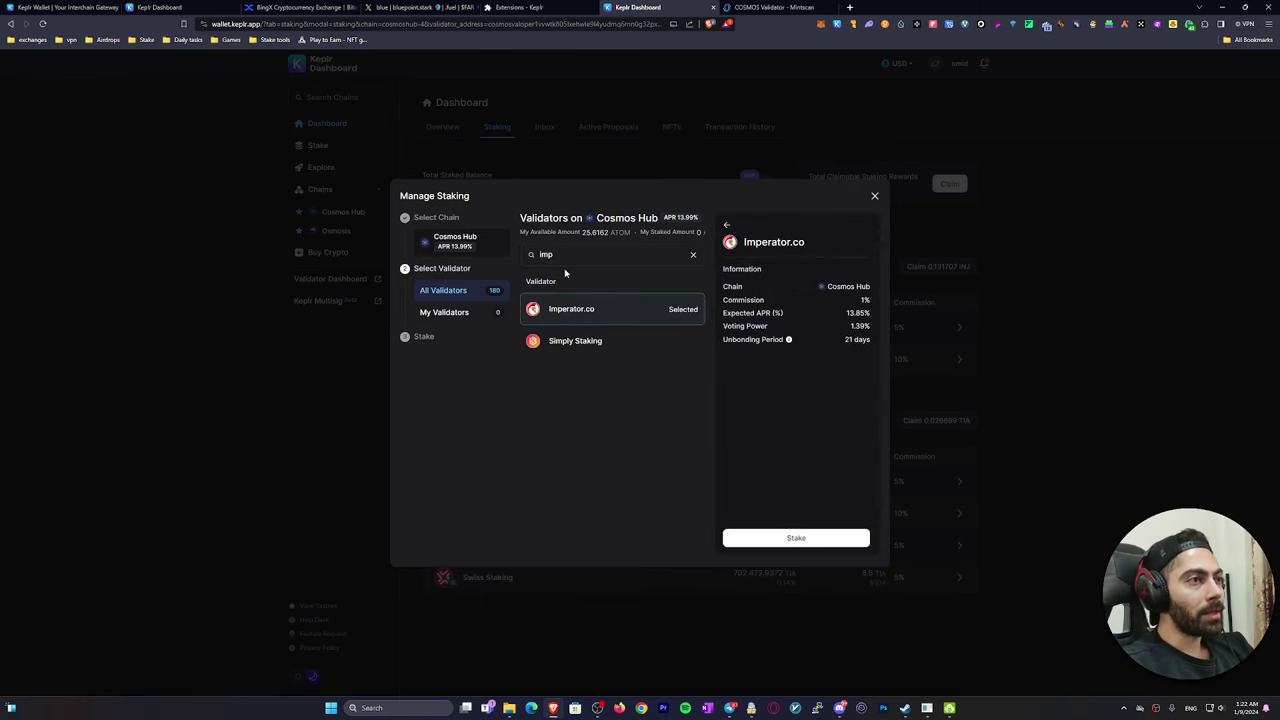
Check the available ATOM balance in the Keplr wallet extension, and close the wallet
click(837, 23)
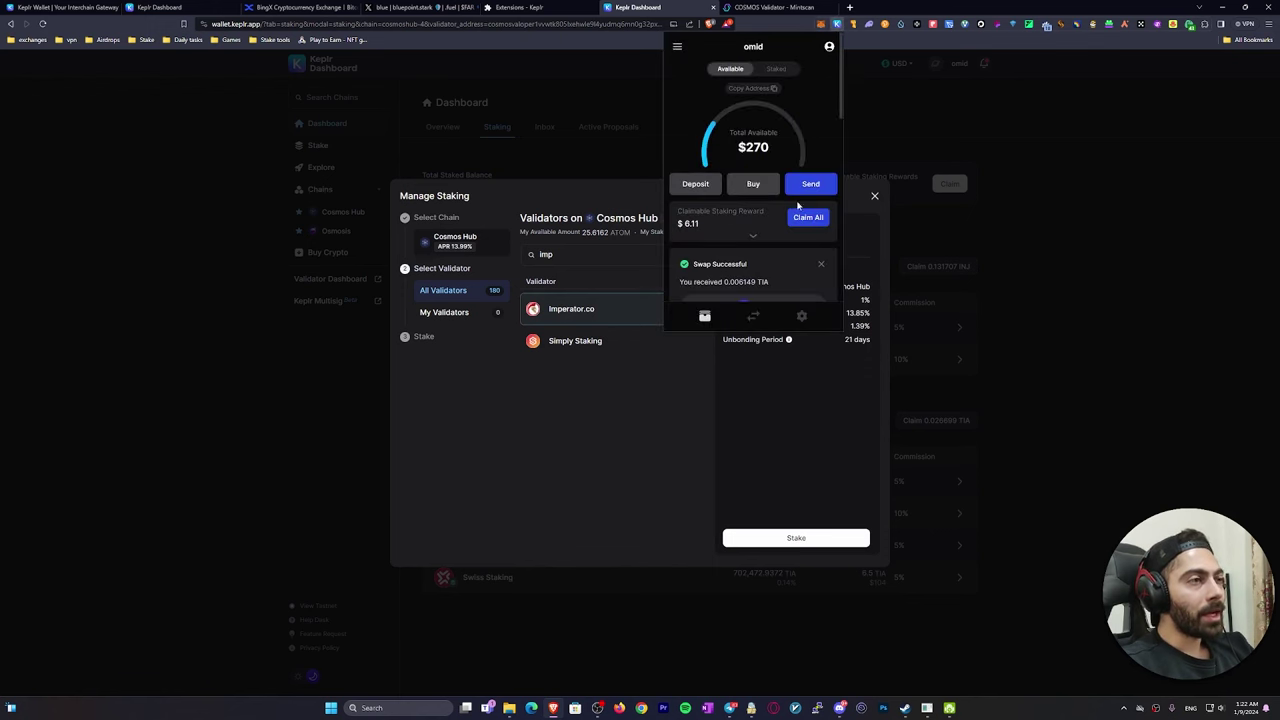
scroll(795, 210, down, 5)
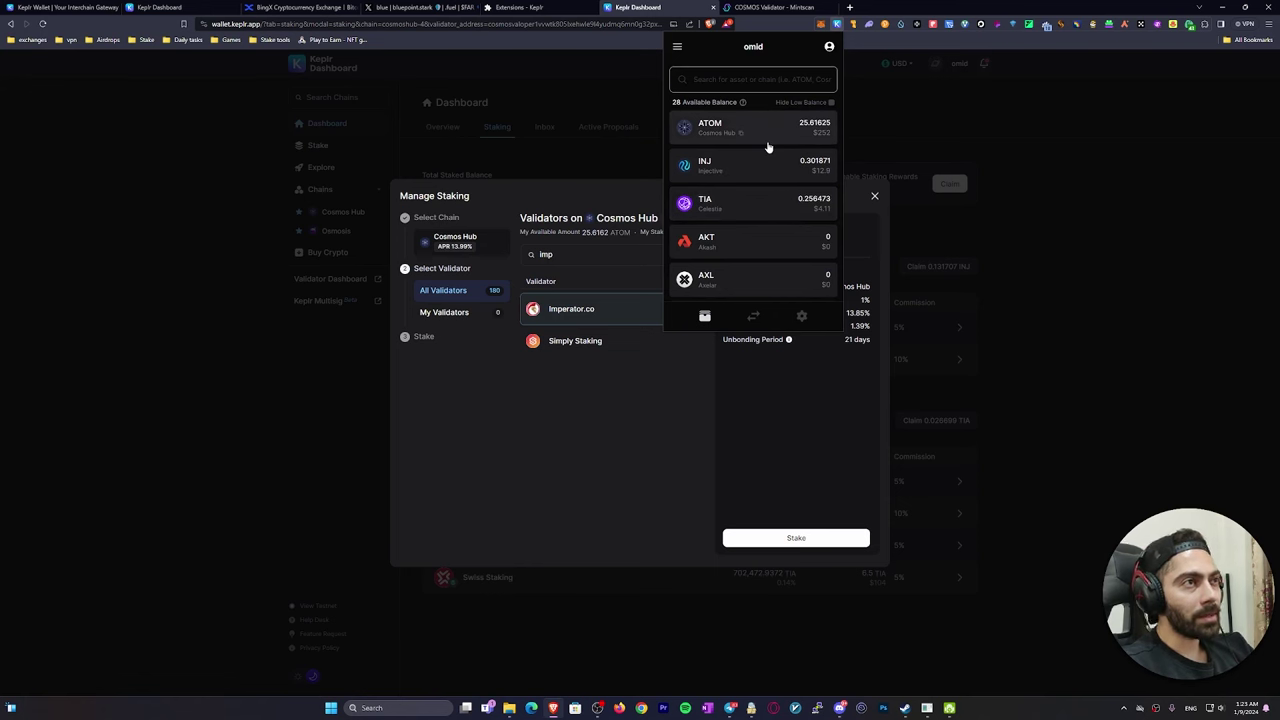
click(622, 405)
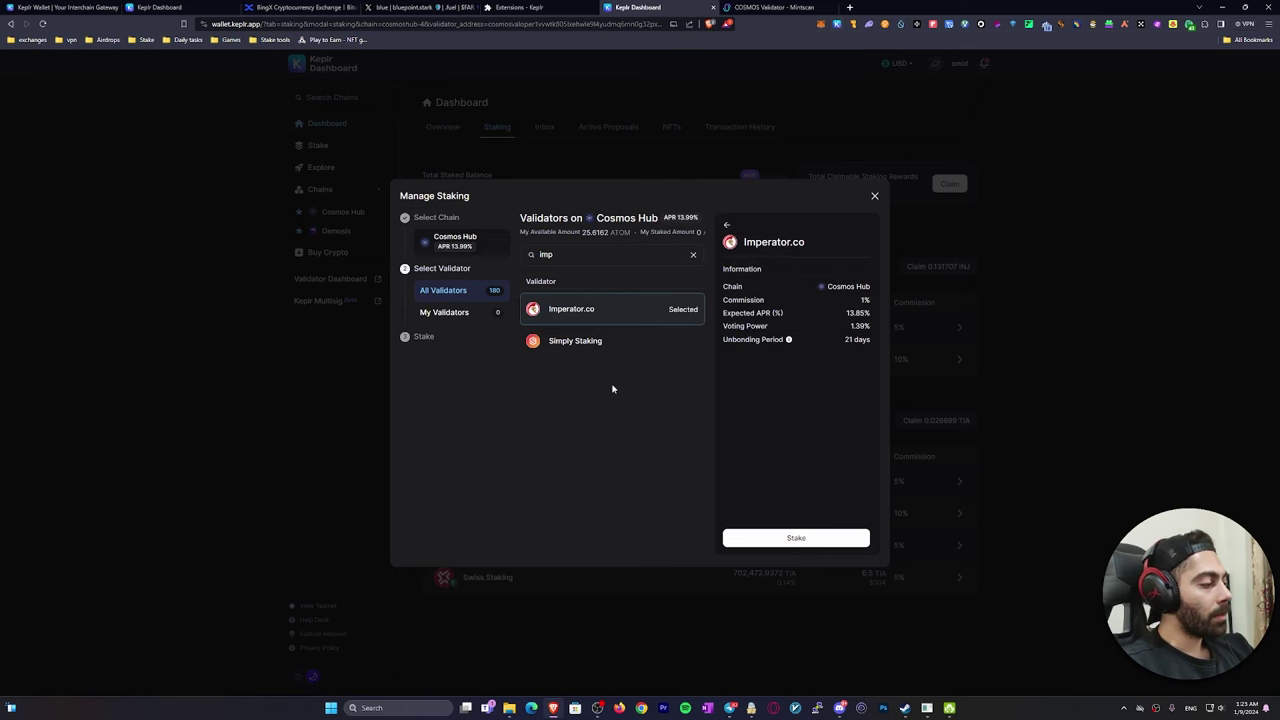
Divide 25.1 by 4 in the Windows Calculator to get the ATOM amount per validator, and close the calculator
key(super)
text(ca)
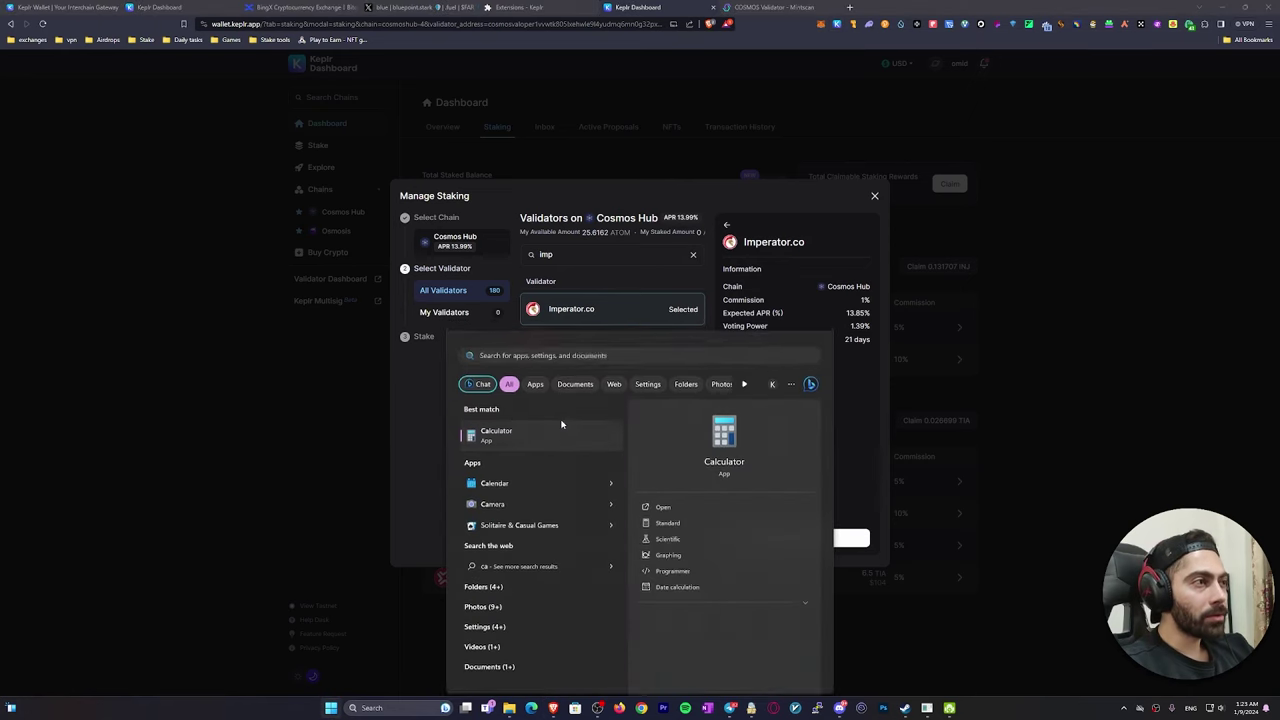
click(561, 424)
click(279, 513)
click(279, 469)
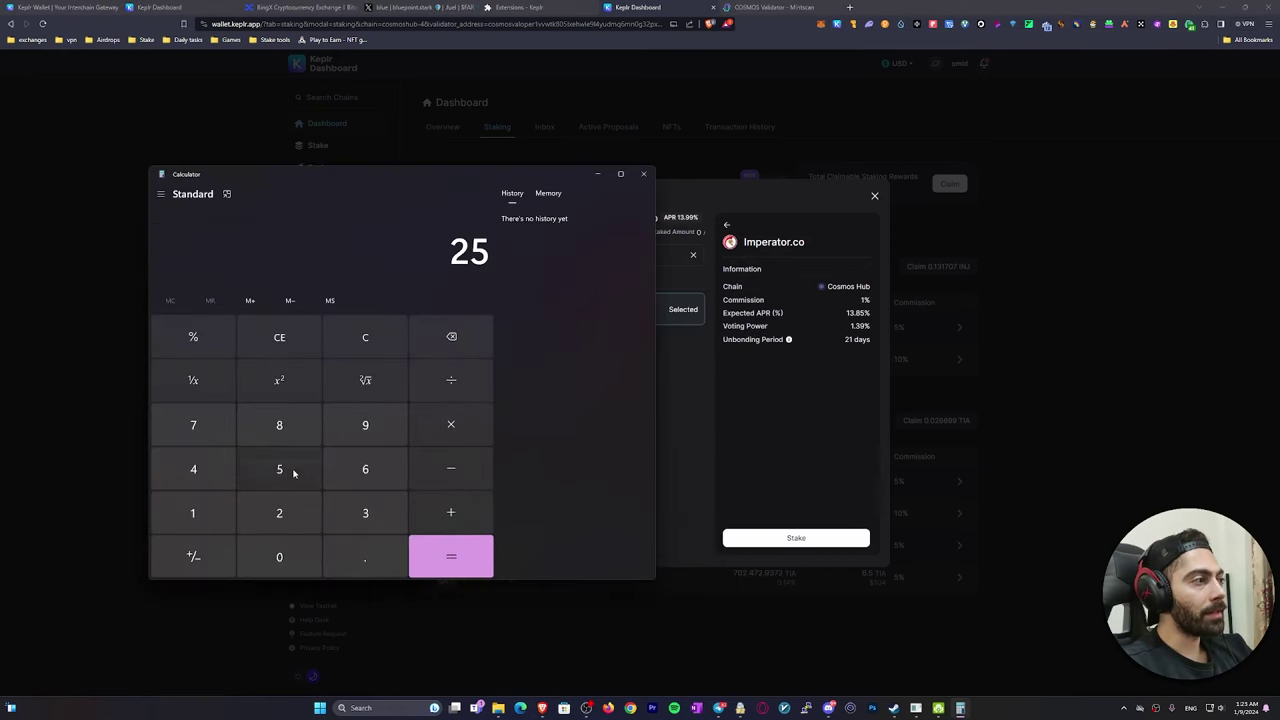
click(376, 566)
click(200, 508)
click(453, 392)
click(197, 470)
click(456, 545)
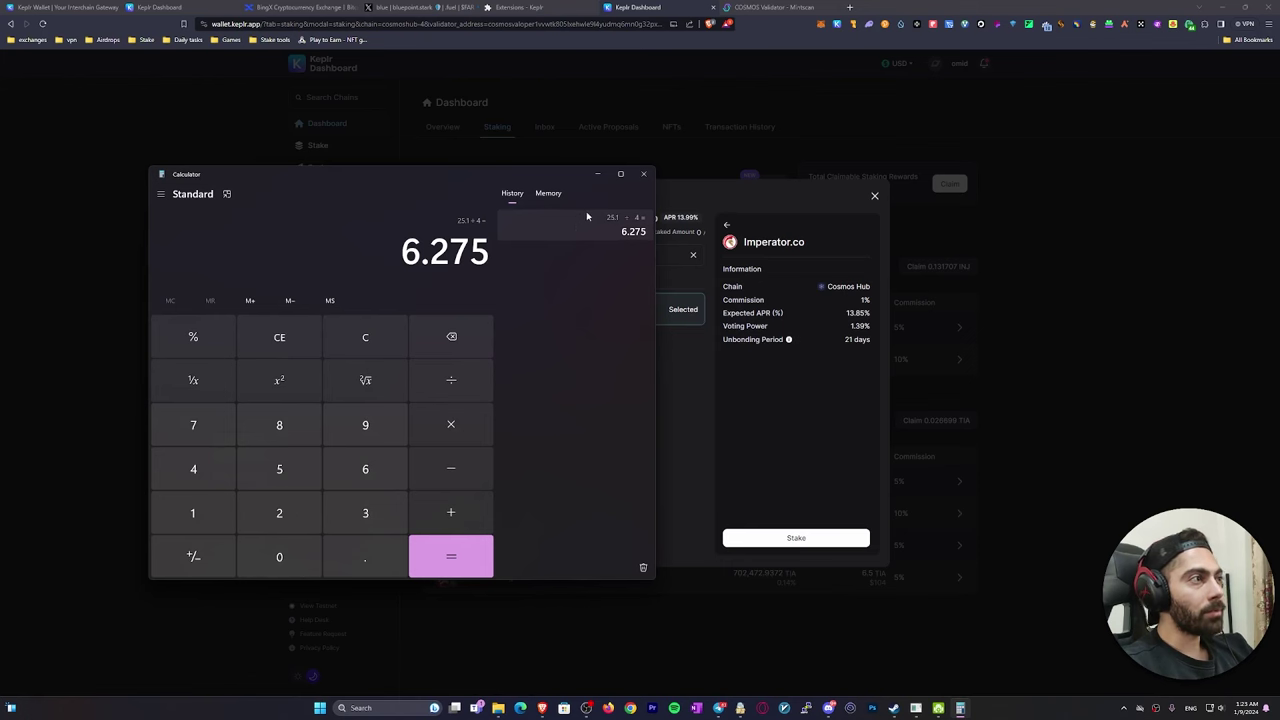
click(643, 174)
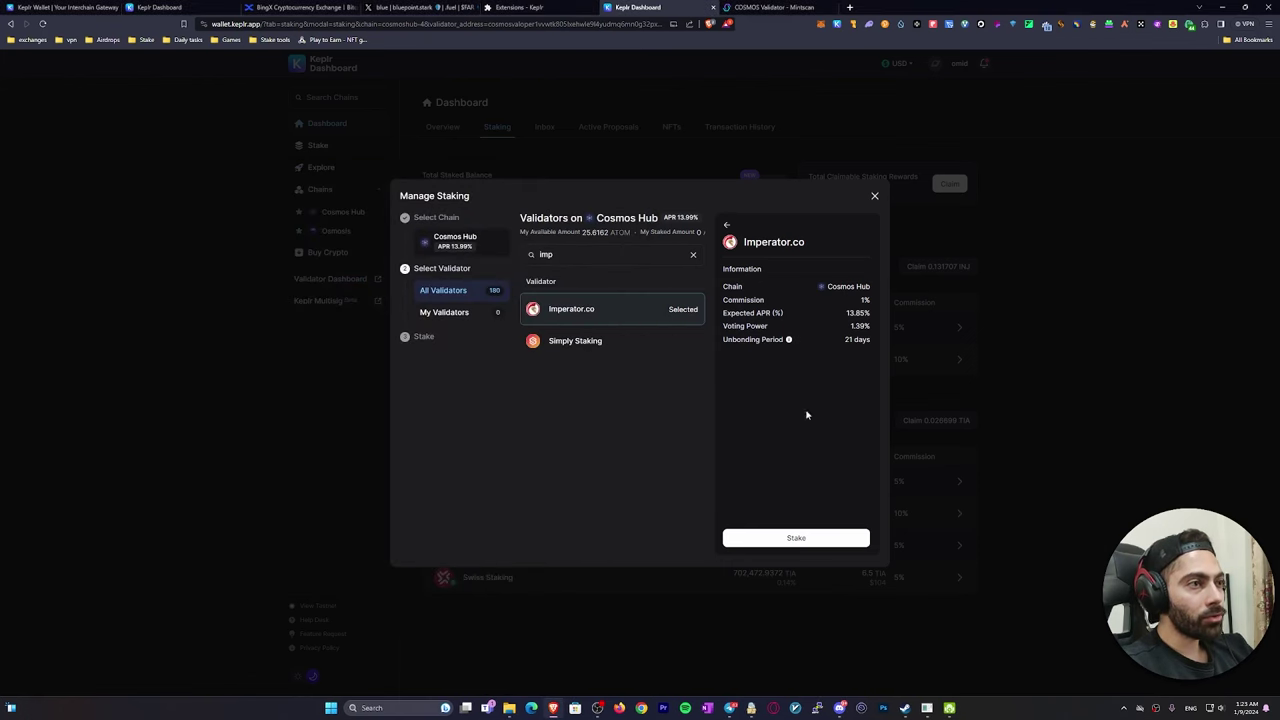
Stake 6.275 ATOM with Imperator.co on Cosmos Hub and approve the transaction in the wallet
click(789, 538)
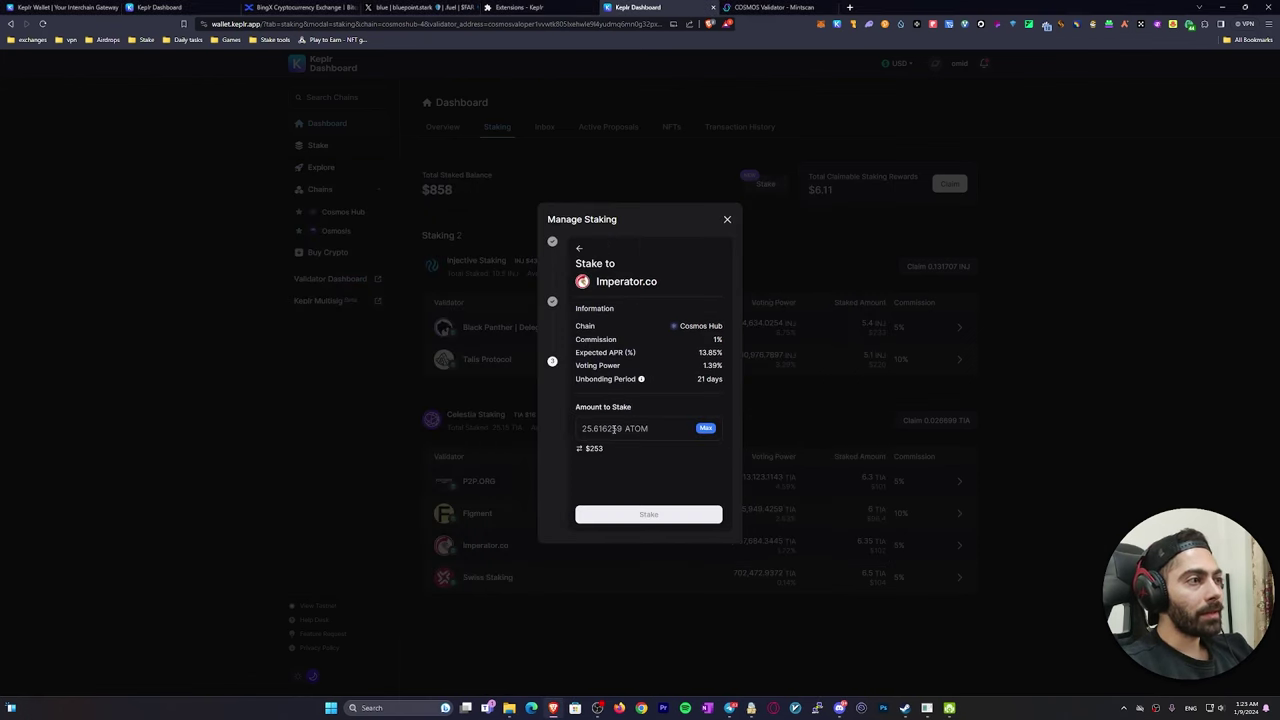
text(6)
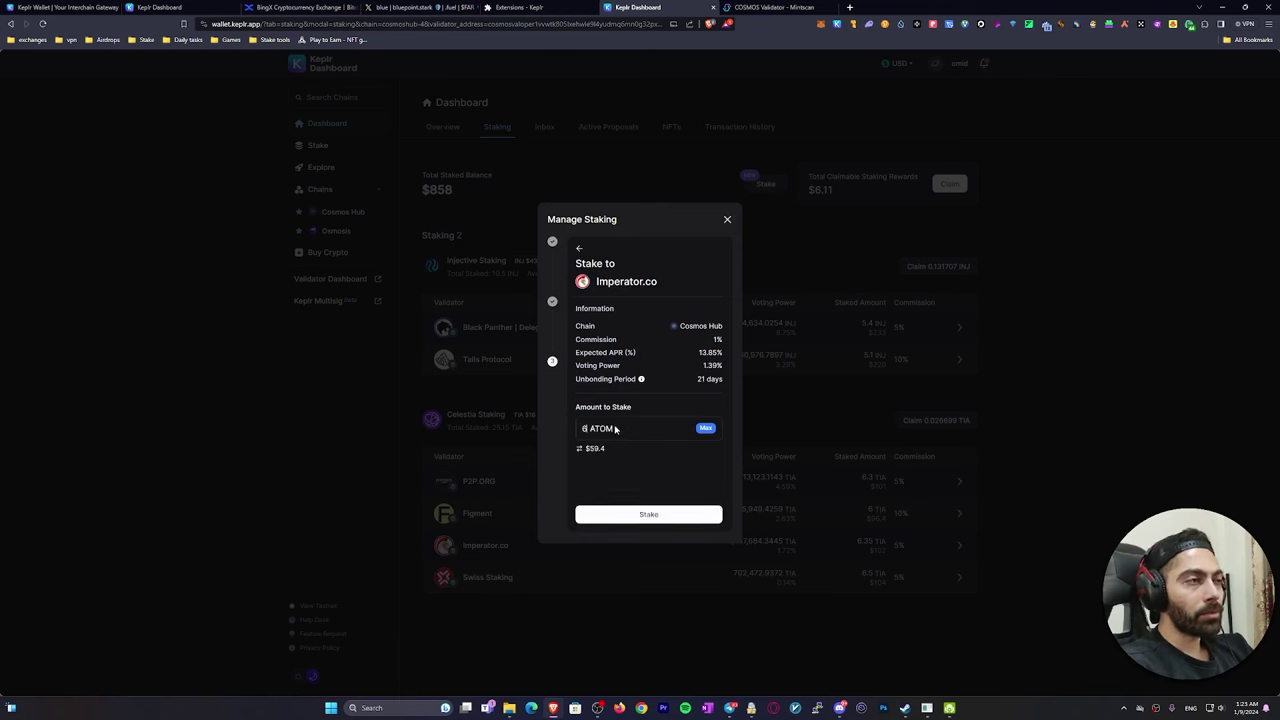
text(.275)
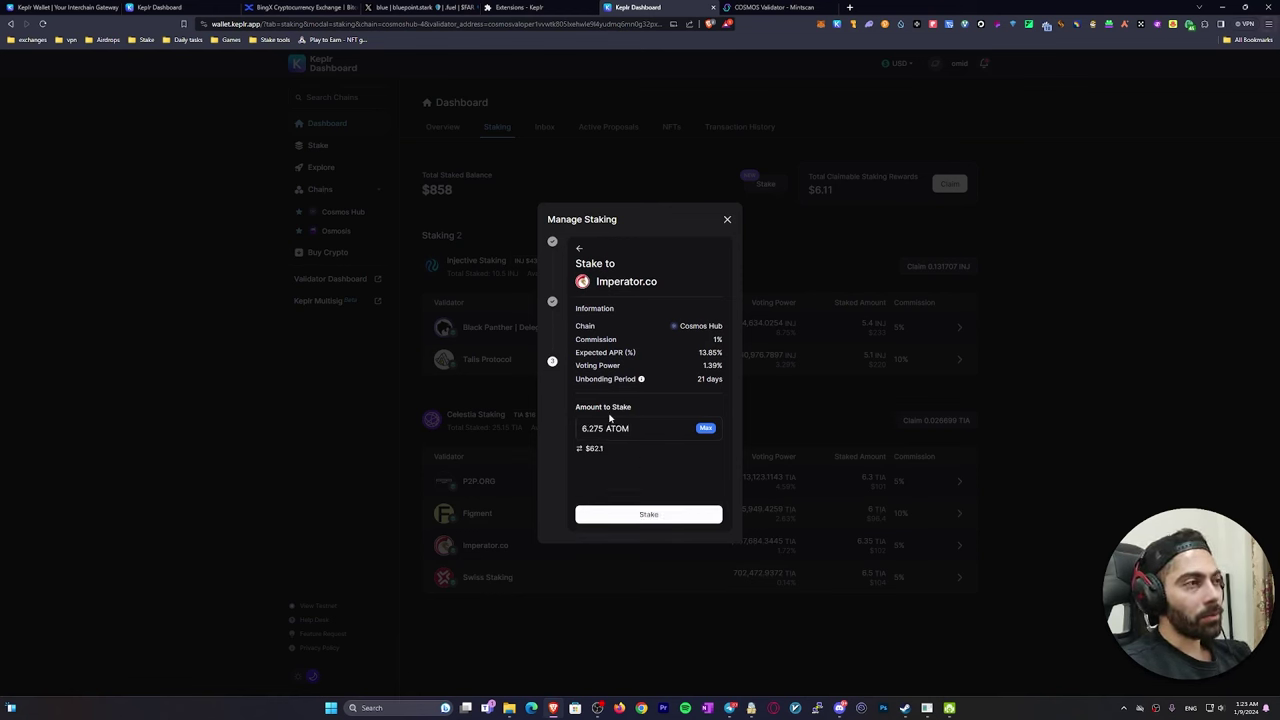
click(648, 514)
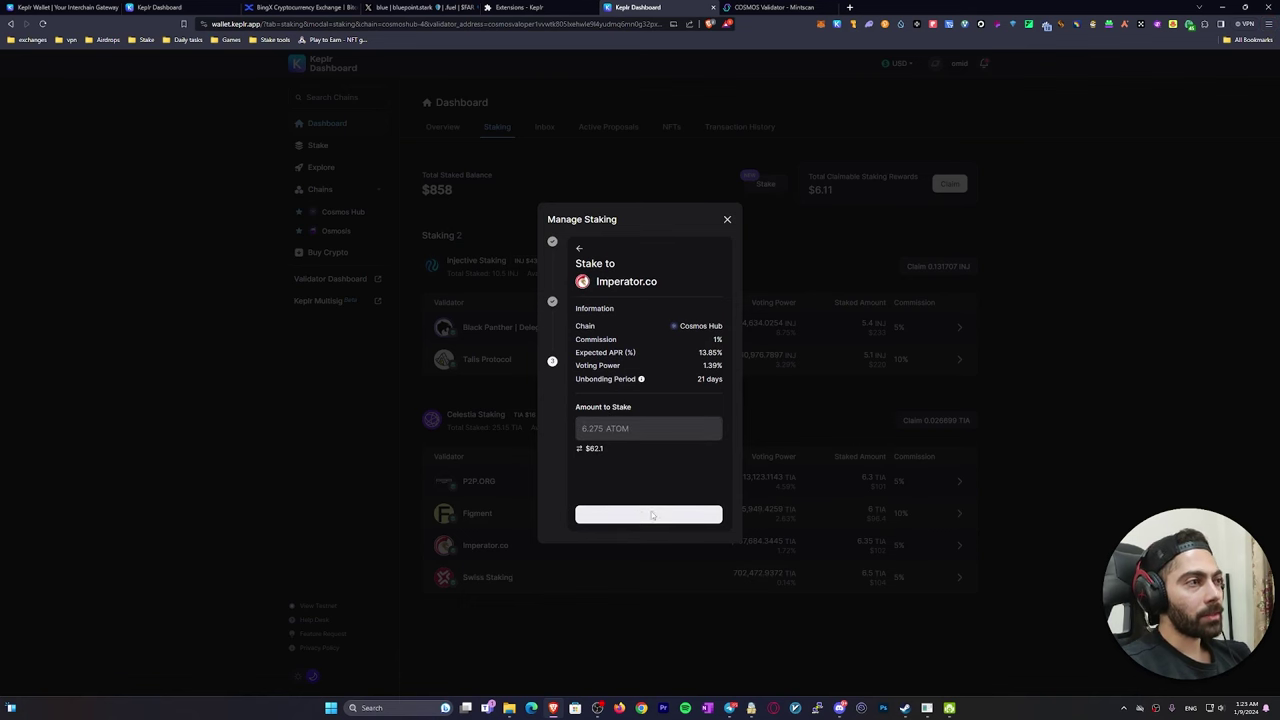
click(1176, 345)
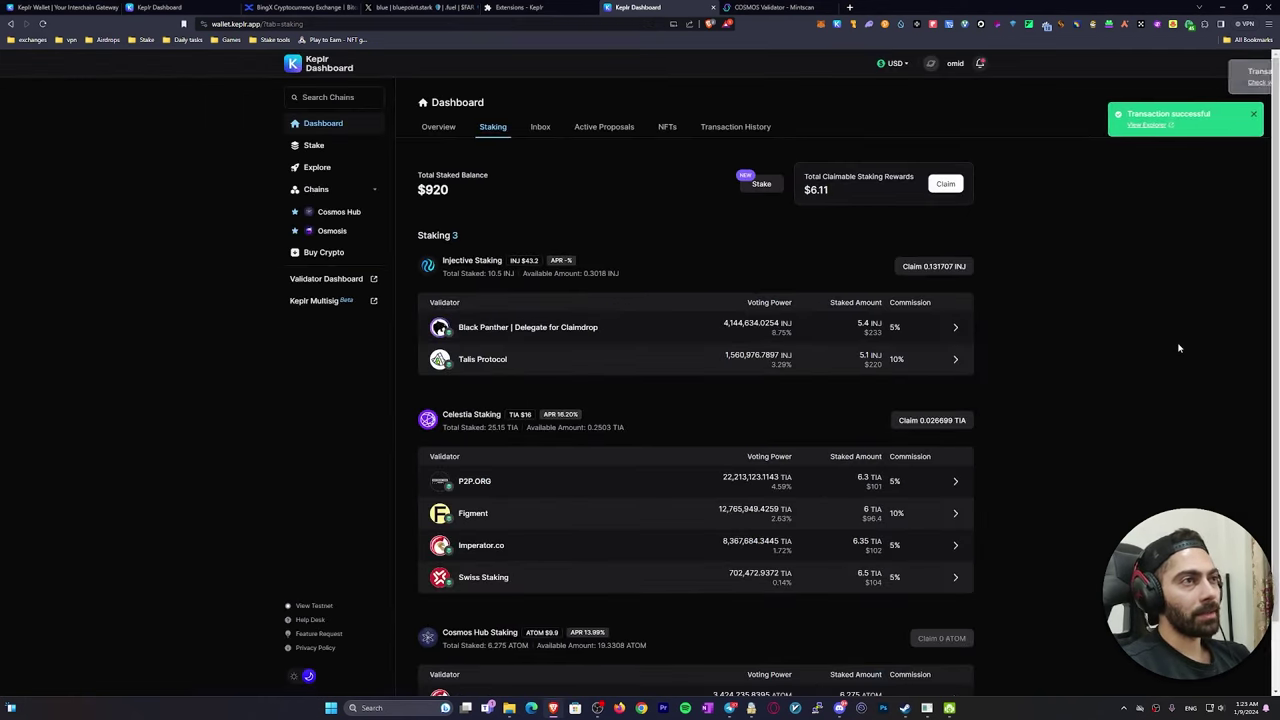
Review the new Cosmos Hub stake on the dashboard, glance at the Mintscan validators, and return to the dashboard
scroll(771, 371, down, 2)
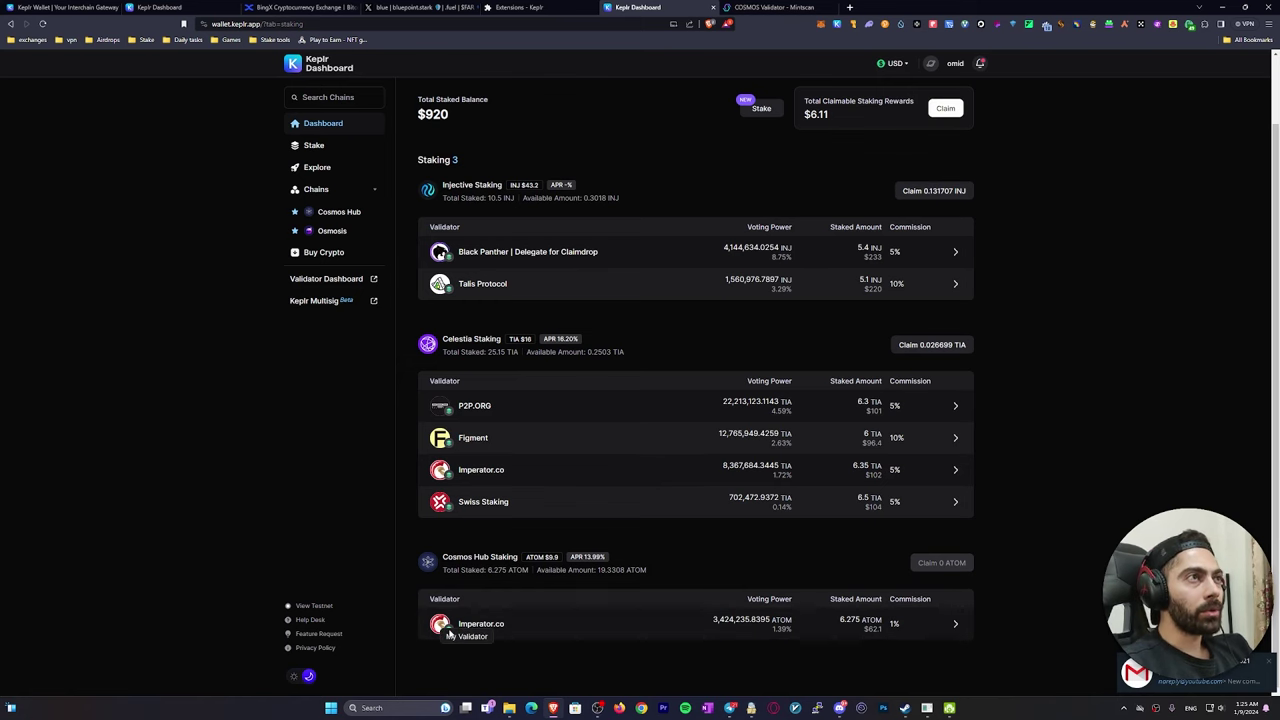
click(772, 7)
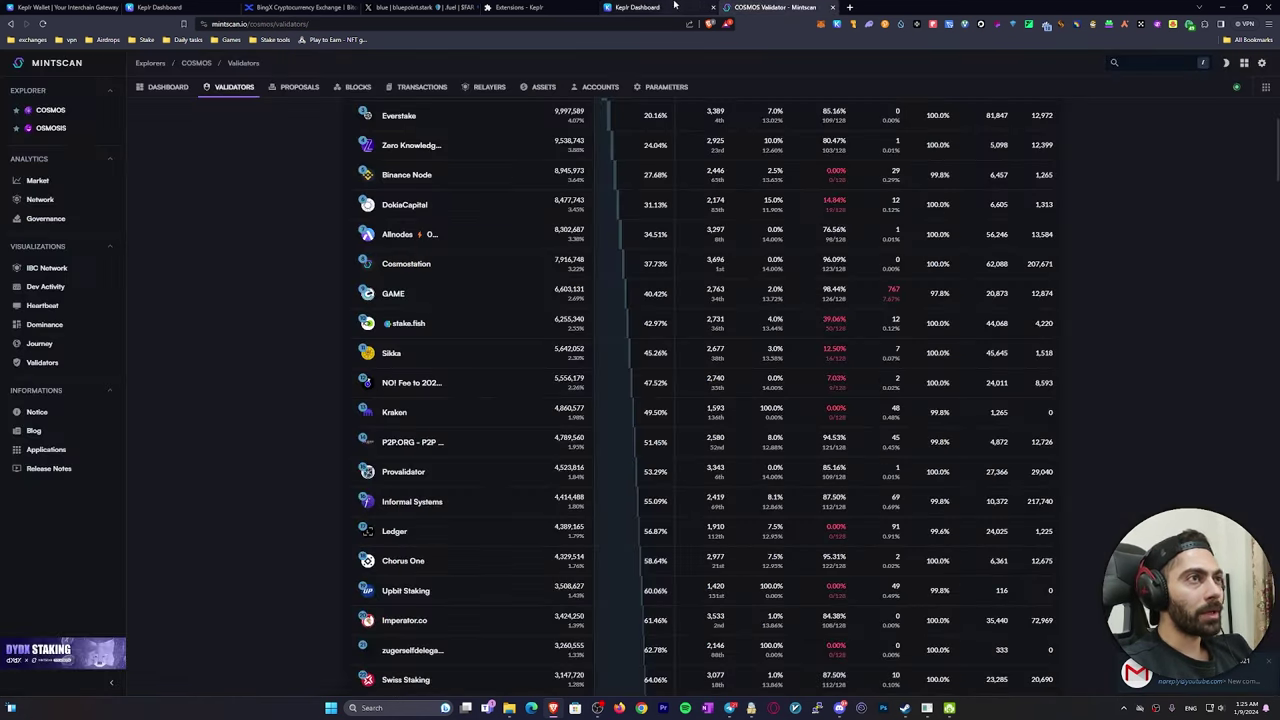
click(678, 7)
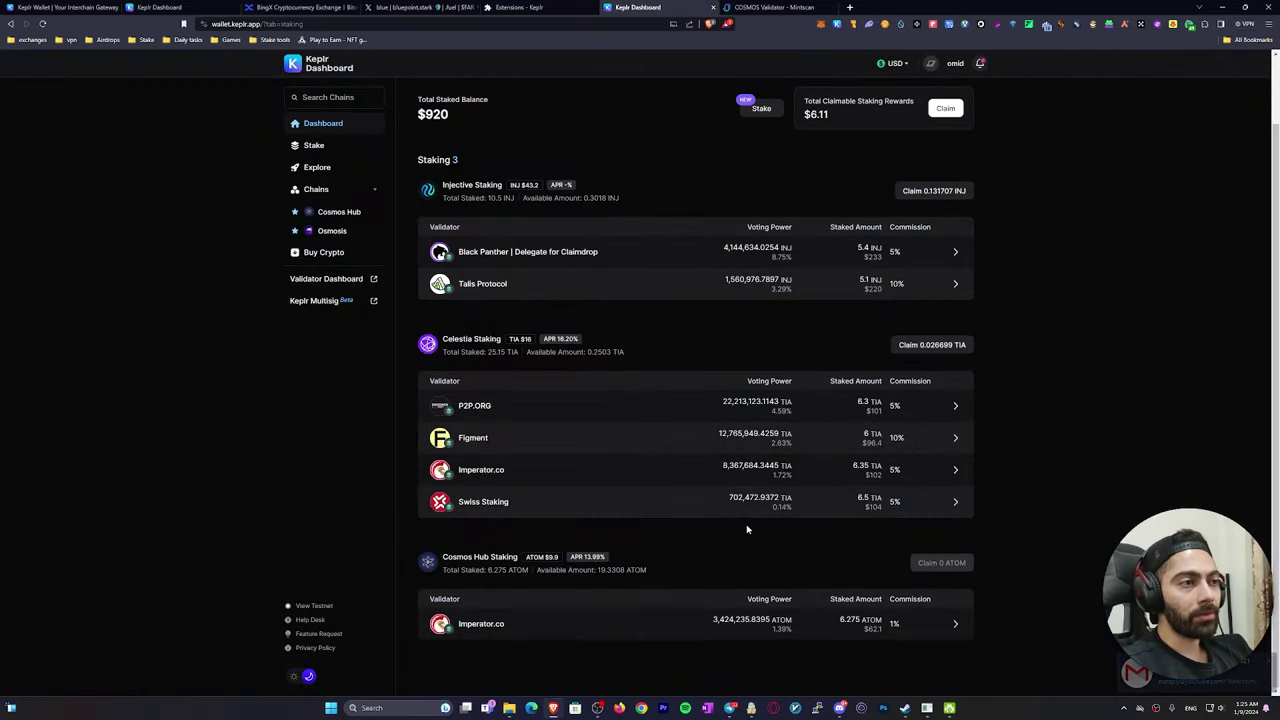
Open the Imperator.co stake on Cosmos Hub, browse the validators available for redelegation, and close the dialog without redelegating
click(615, 634)
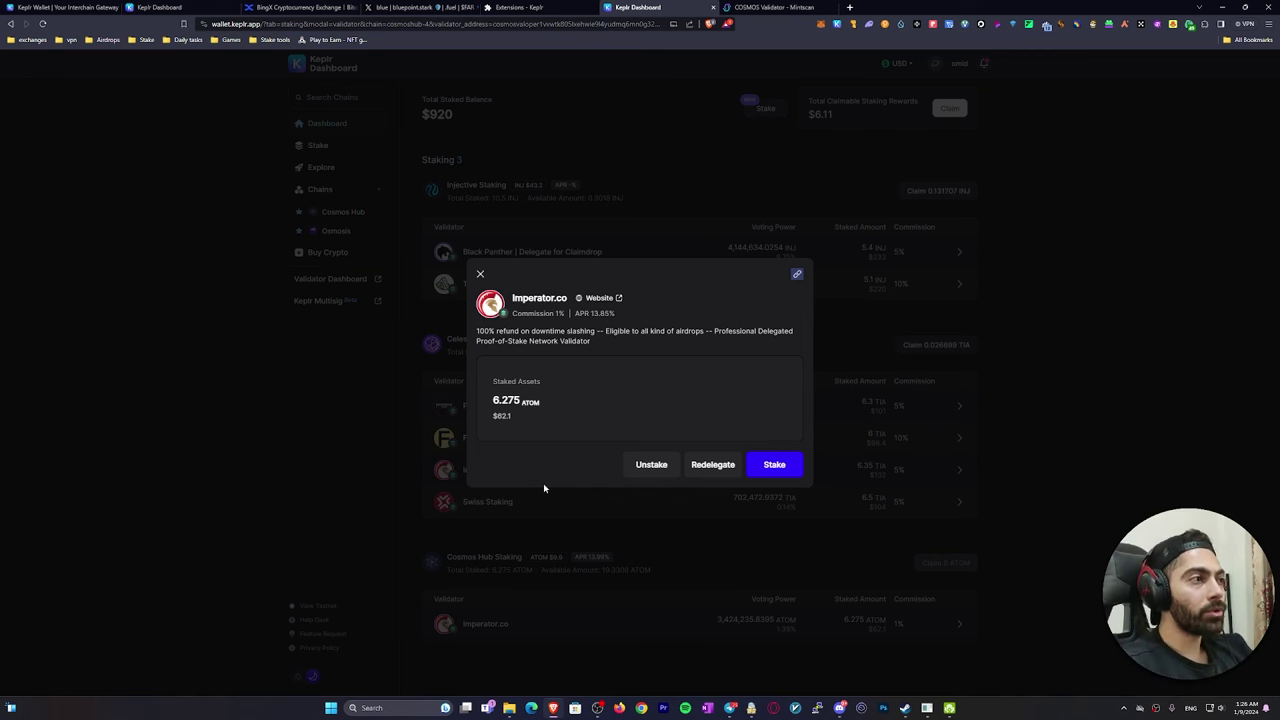
click(716, 465)
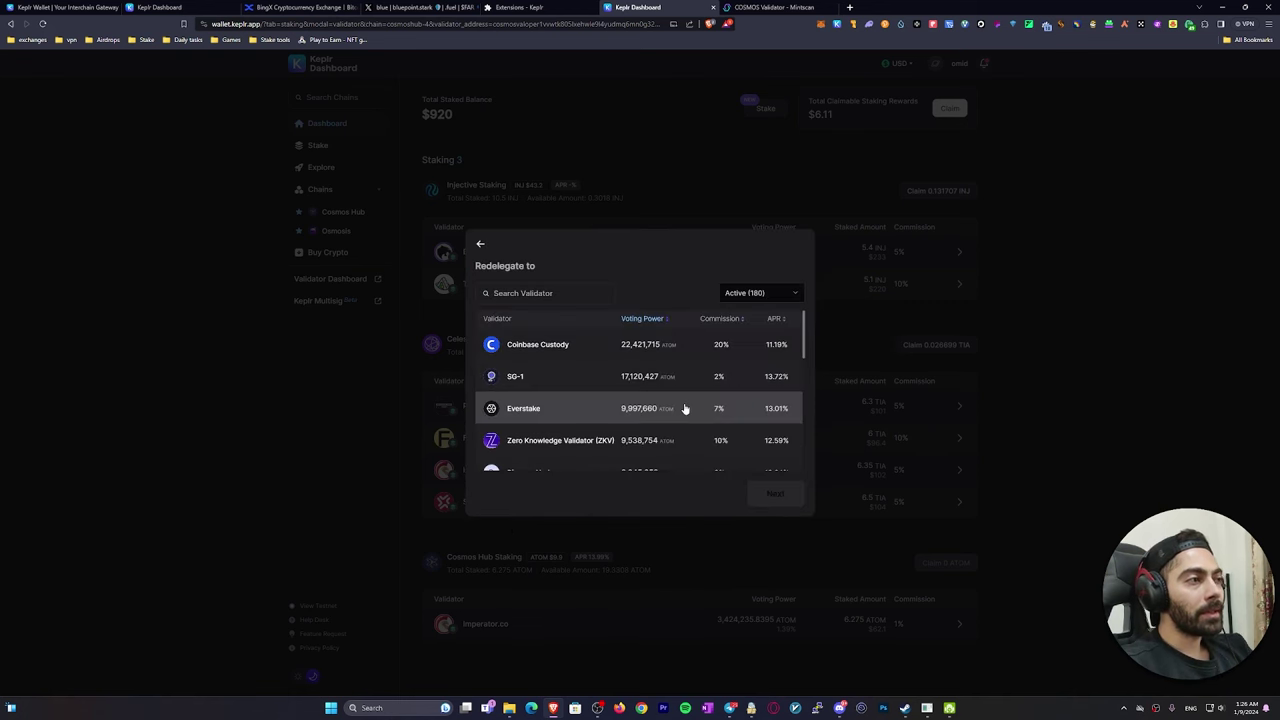
scroll(684, 410, down, 1)
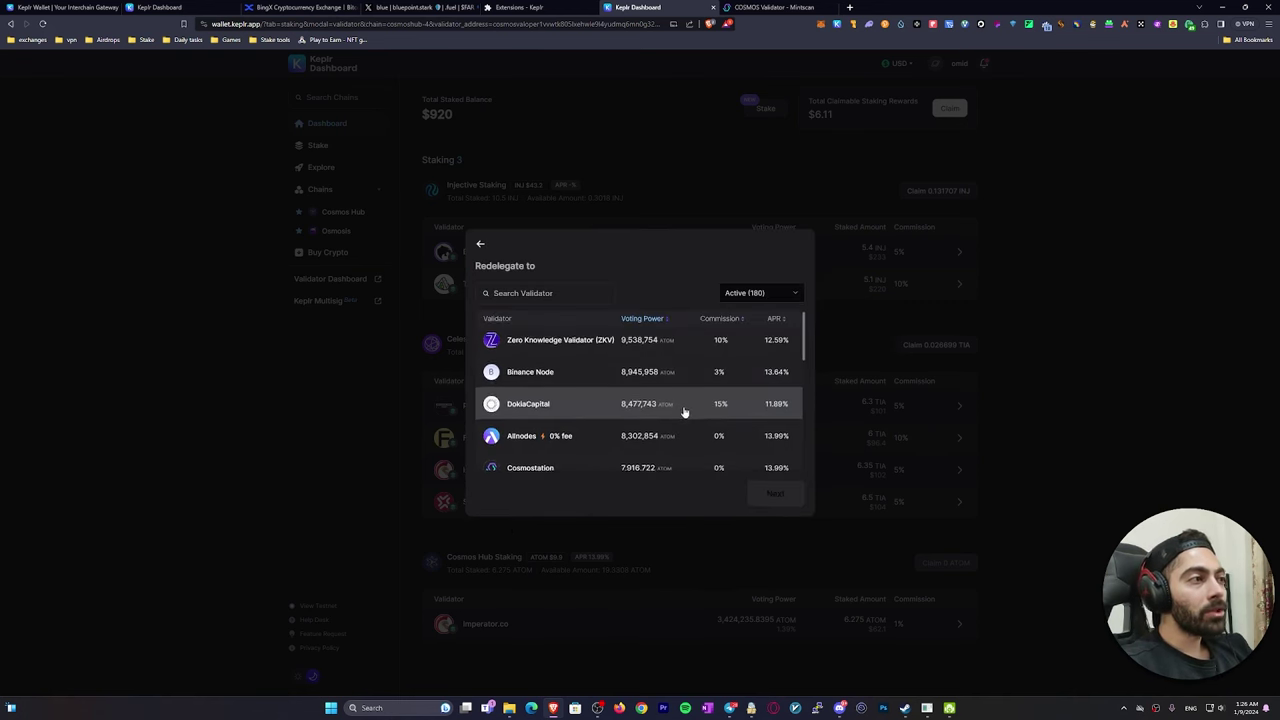
scroll(684, 413, down, 2)
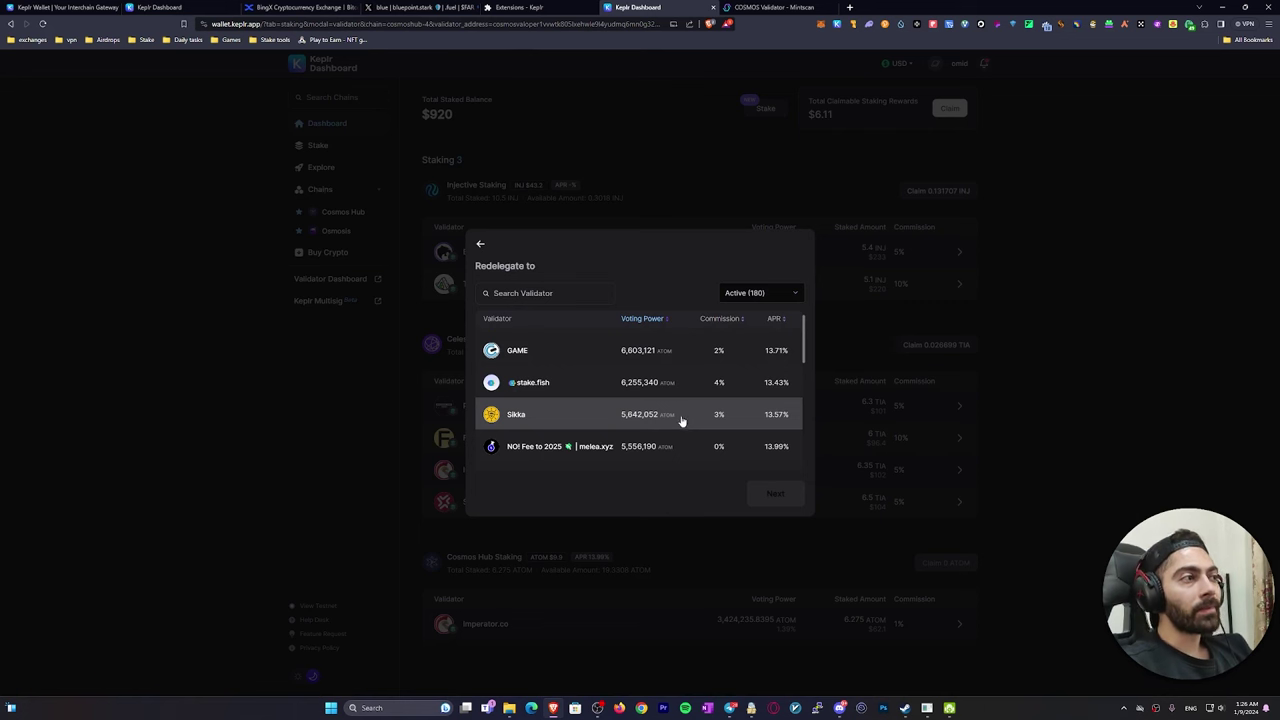
scroll(680, 425, up, 2)
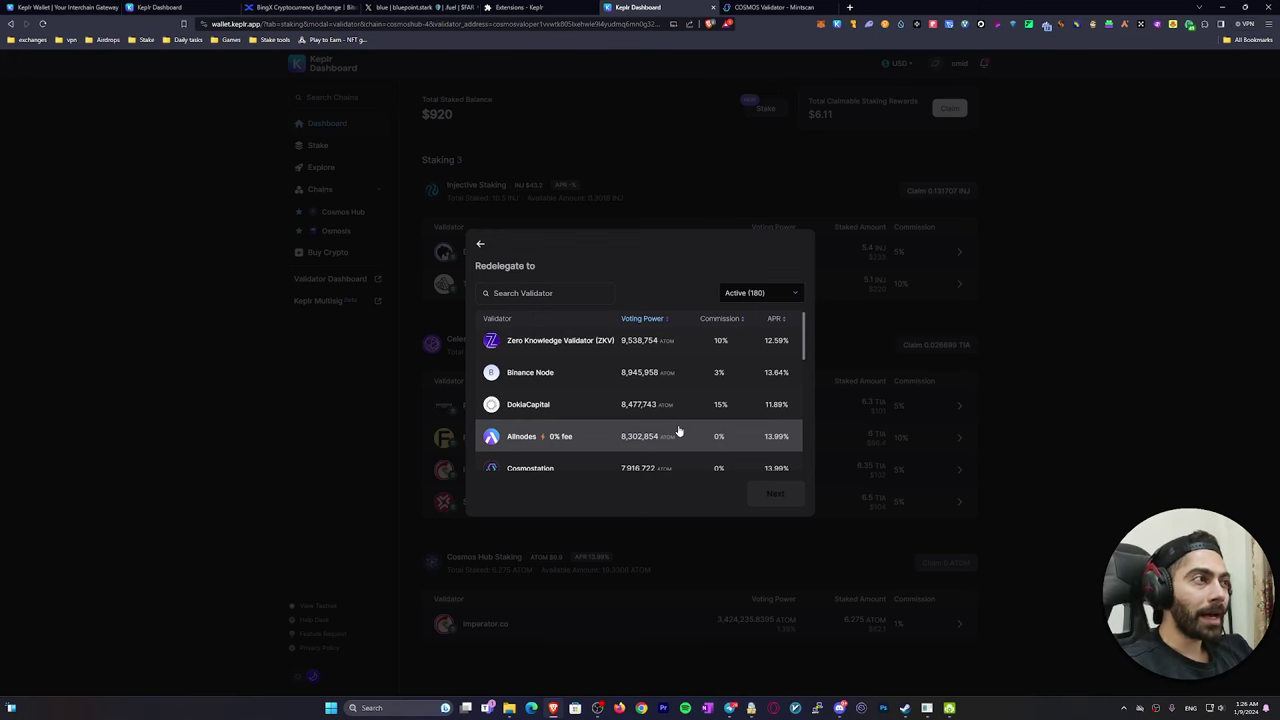
click(480, 245)
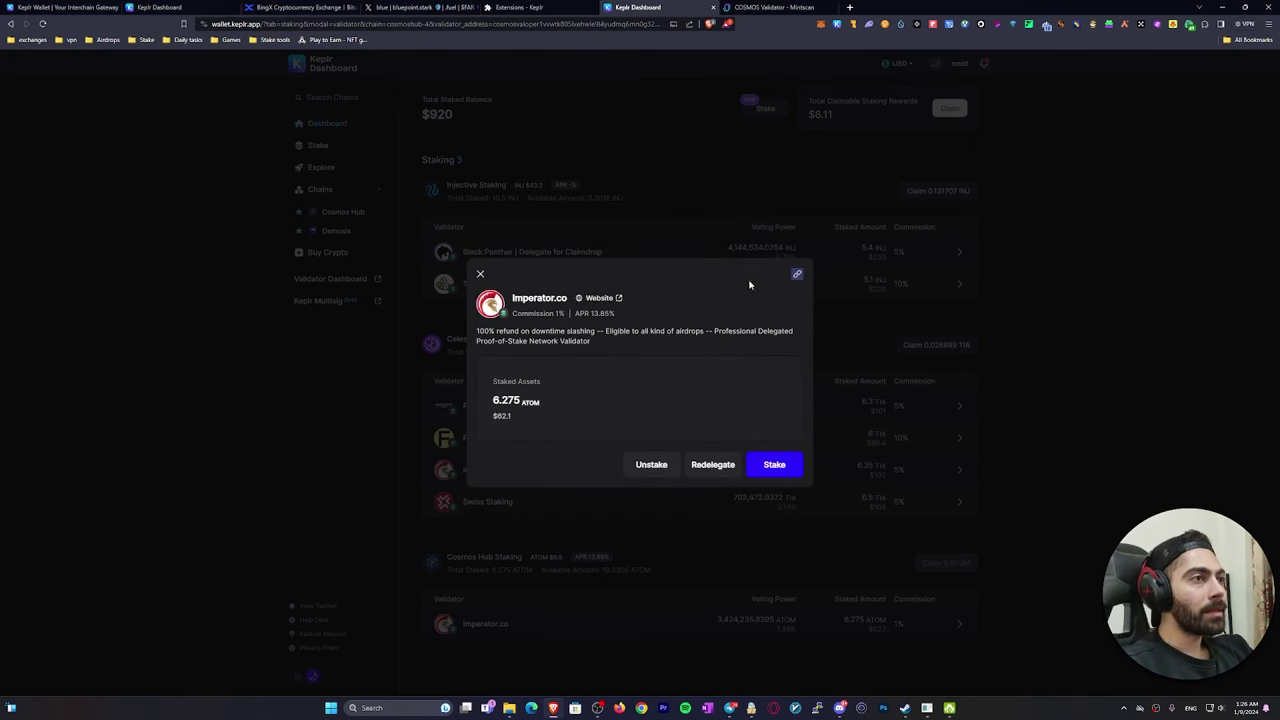
click(1145, 242)
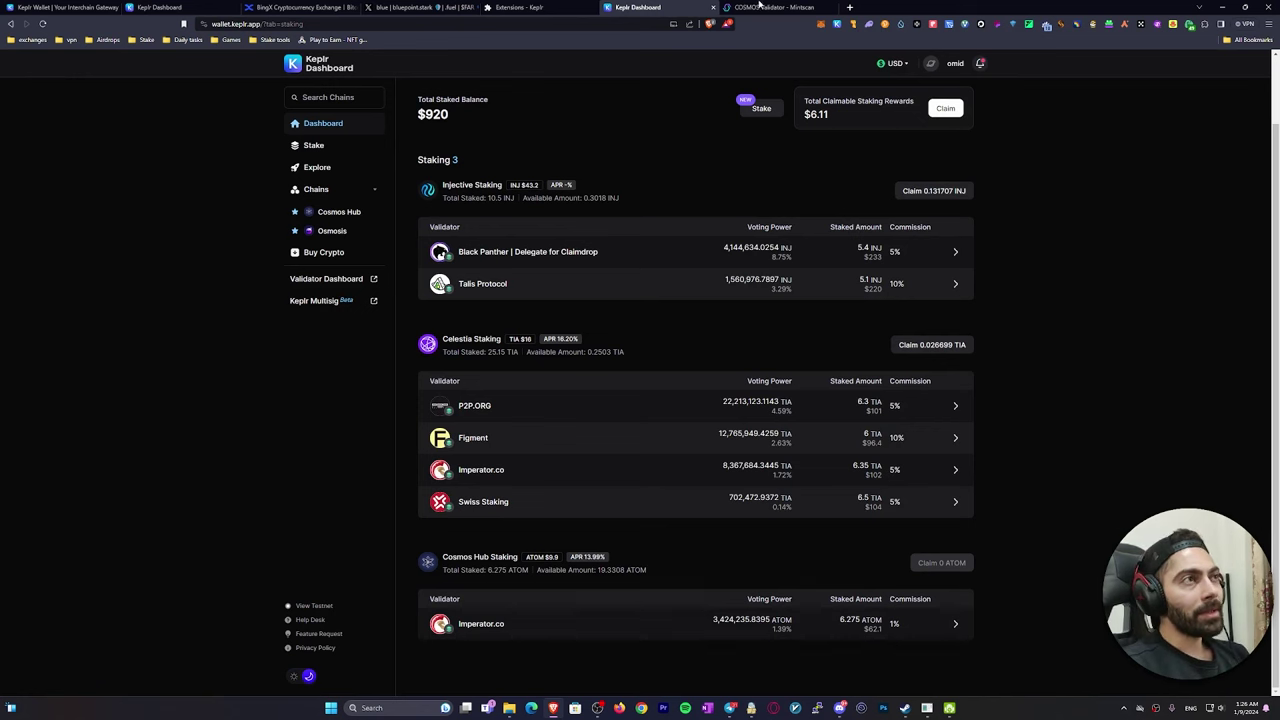
Review the Cosmos validators' statistics on Mintscan, and view the recommended staking amounts in the open X post
click(770, 7)
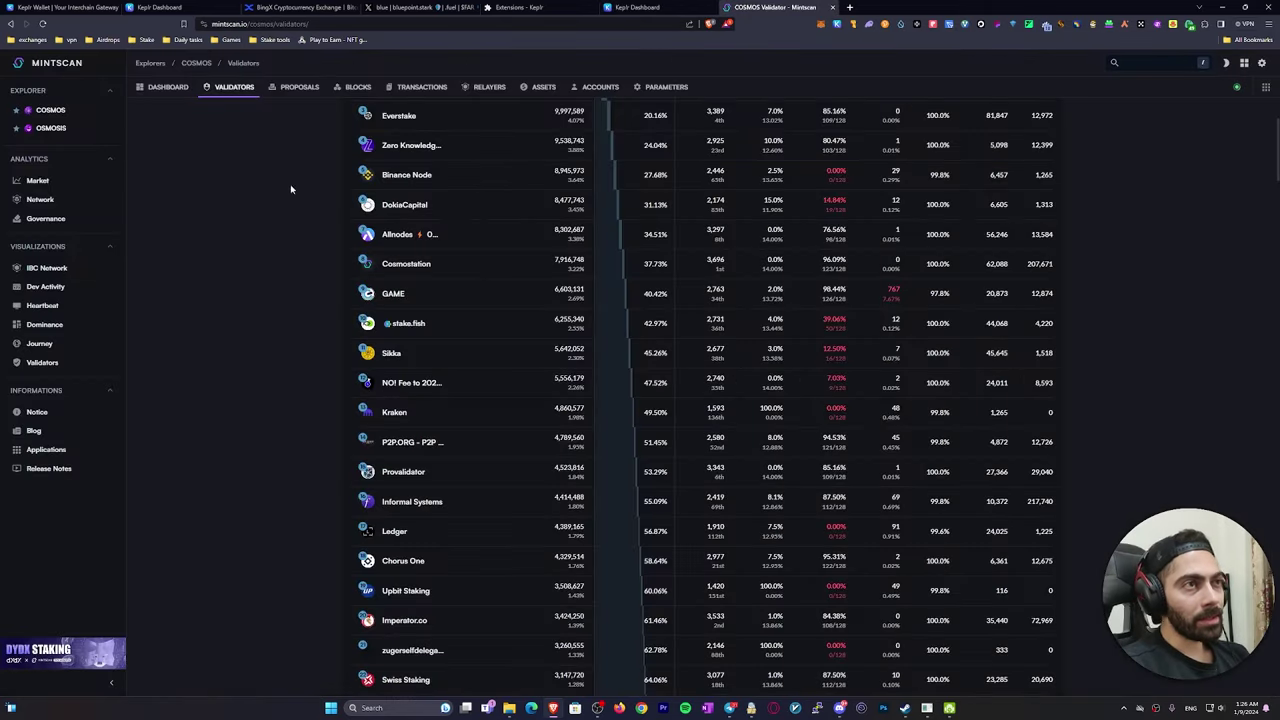
scroll(317, 271, up, 3)
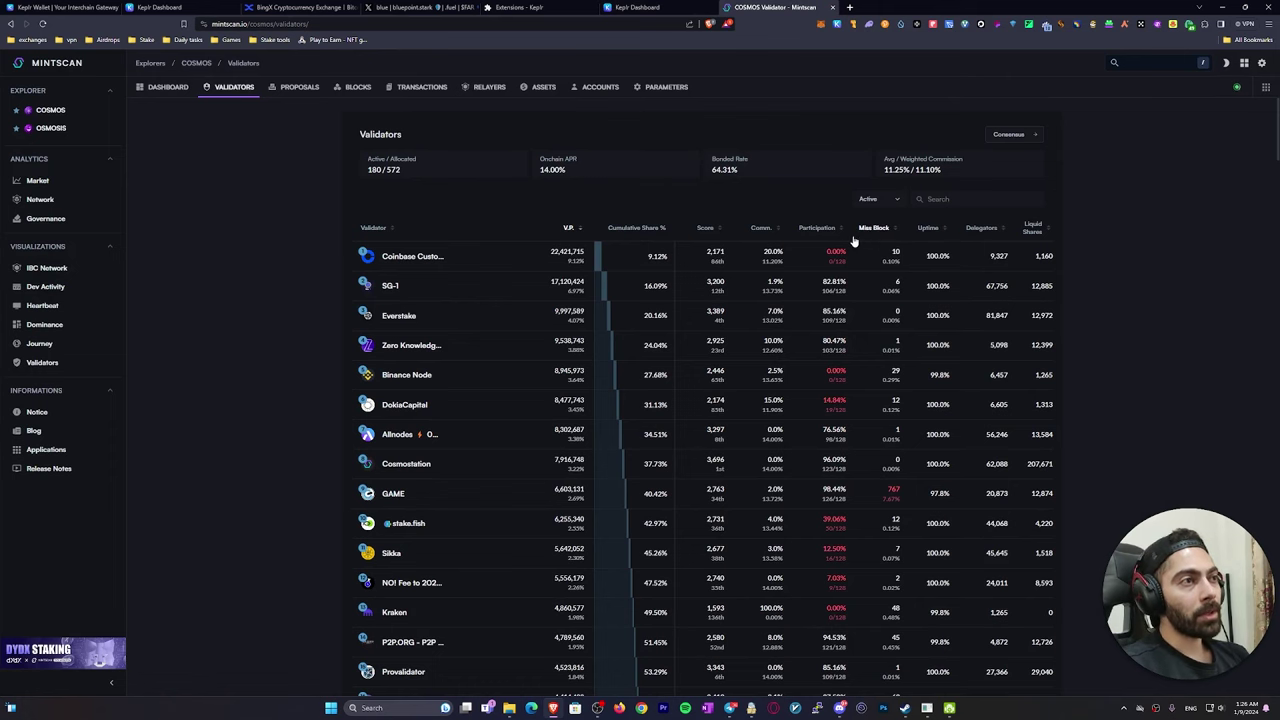
scroll(741, 448, down, 3)
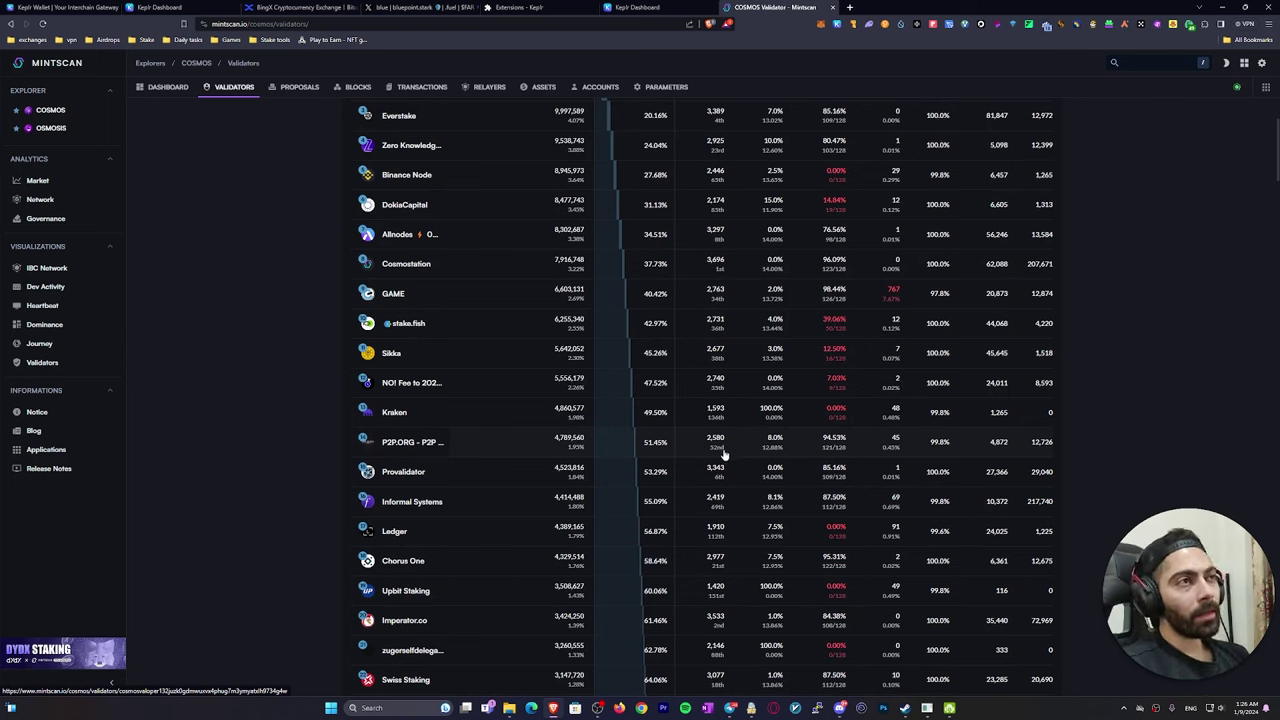
scroll(724, 457, up, 2)
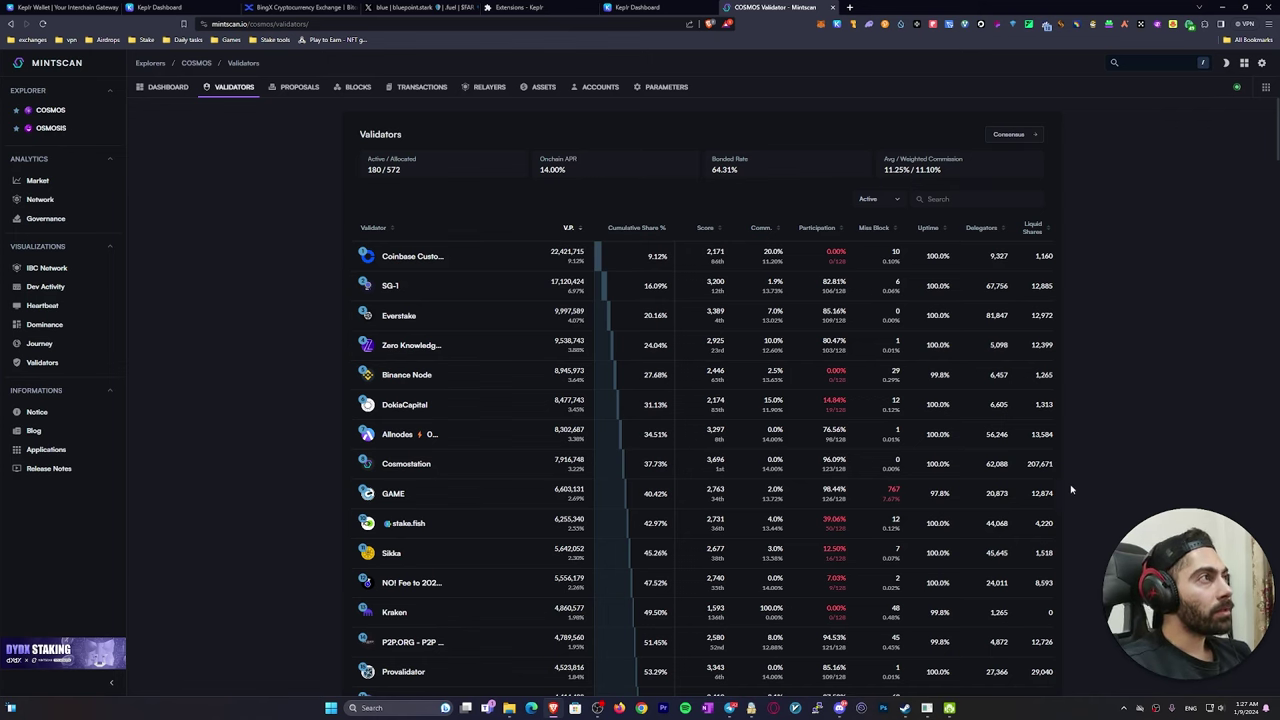
click(452, 6)
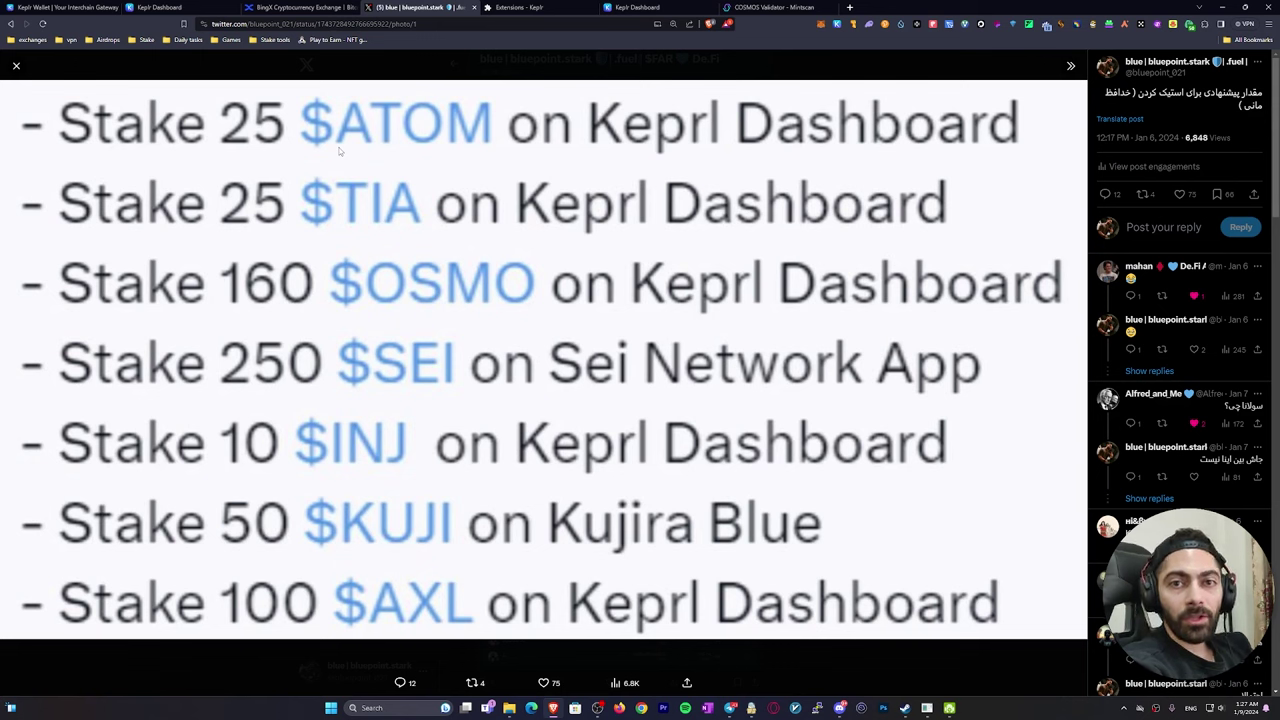
Review the balances and staking sections of the Keplr Dashboard overview, and open and close the chain selection for staking
click(197, 6)
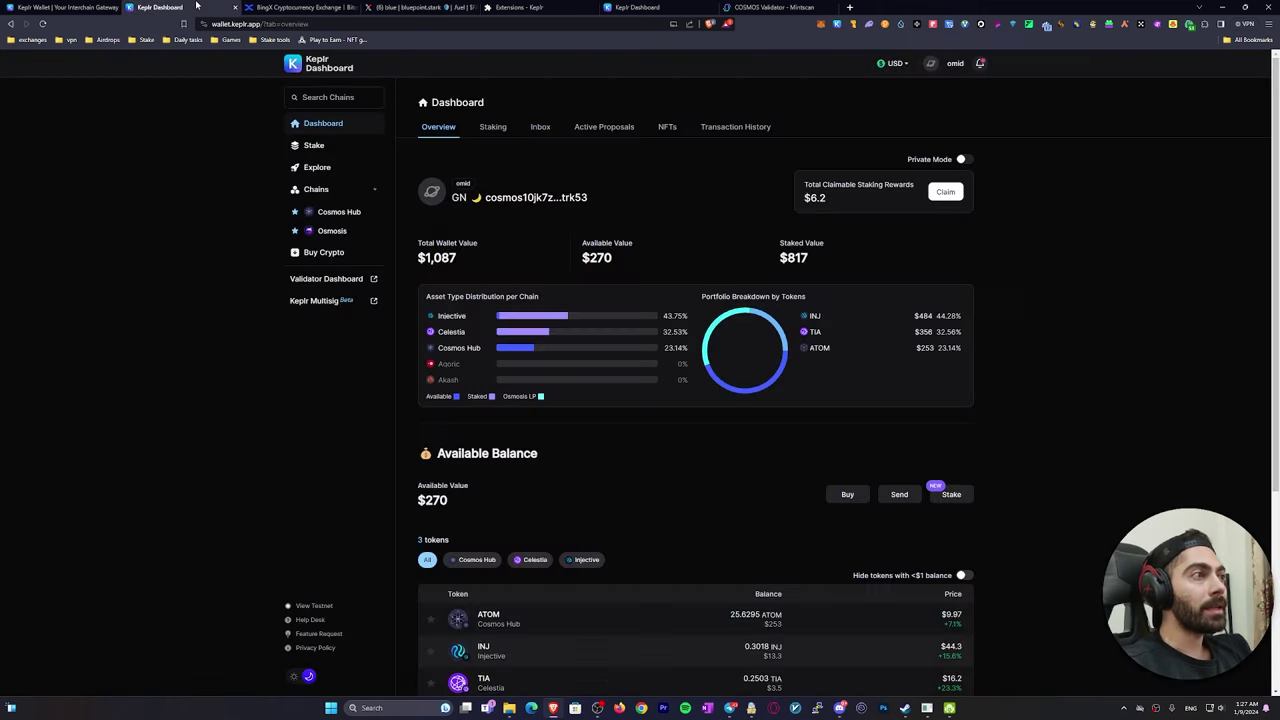
scroll(646, 440, down, 3)
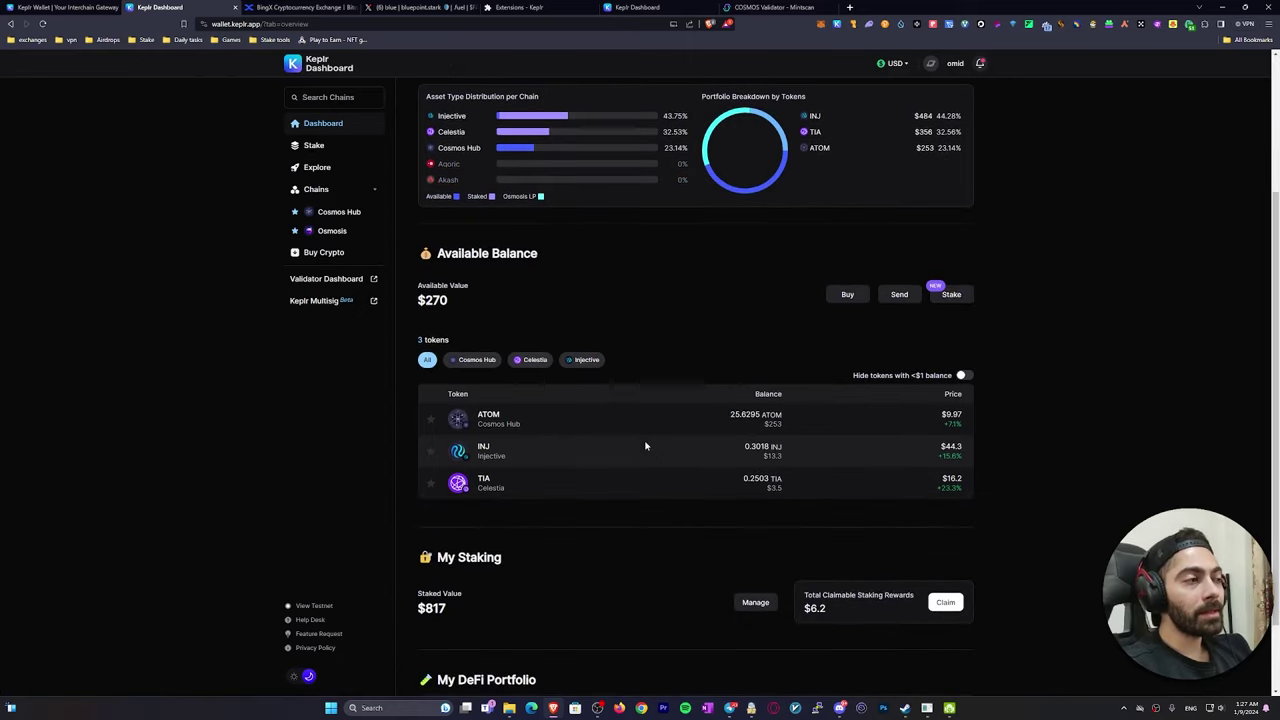
scroll(645, 446, down, 1)
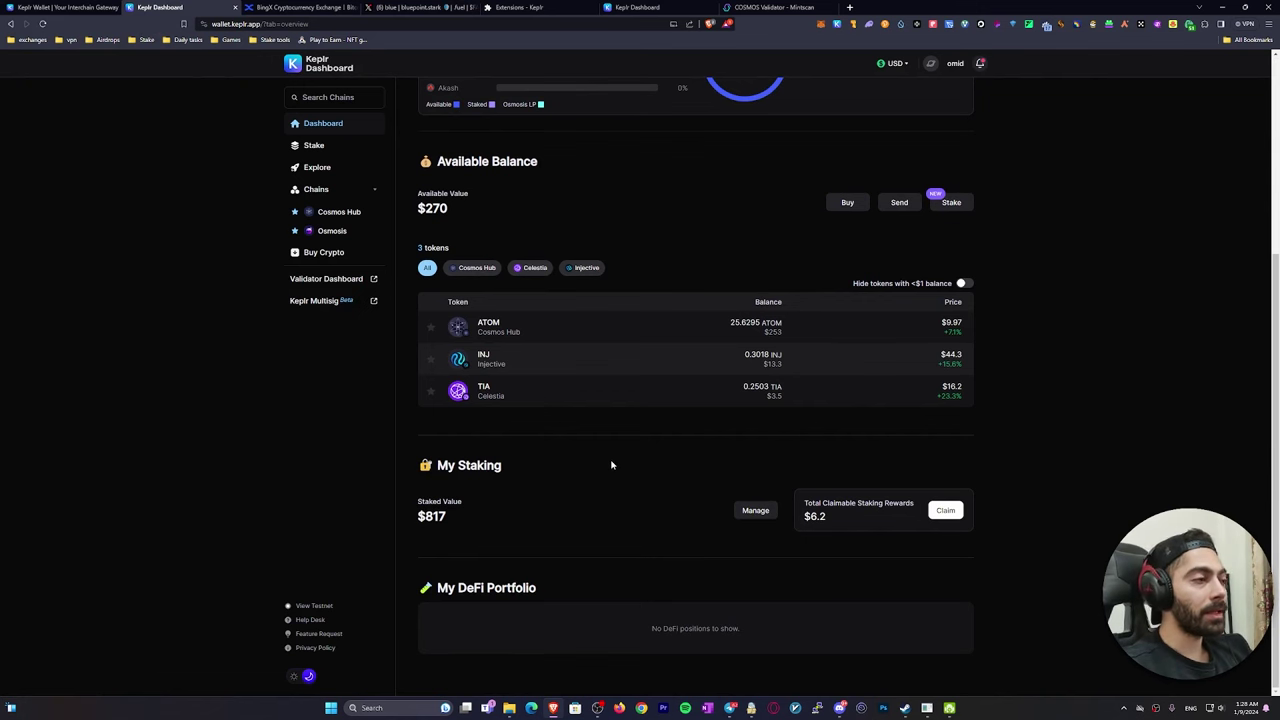
scroll(610, 464, up, 2)
click(326, 153)
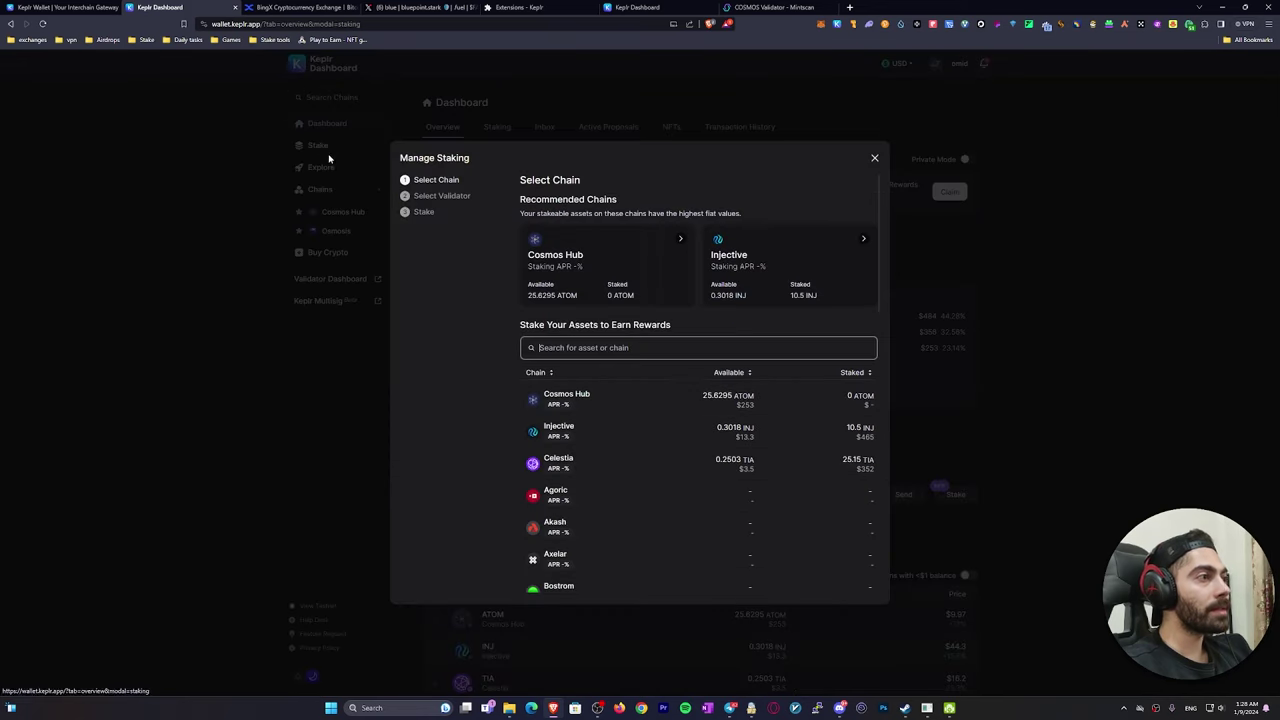
click(874, 157)
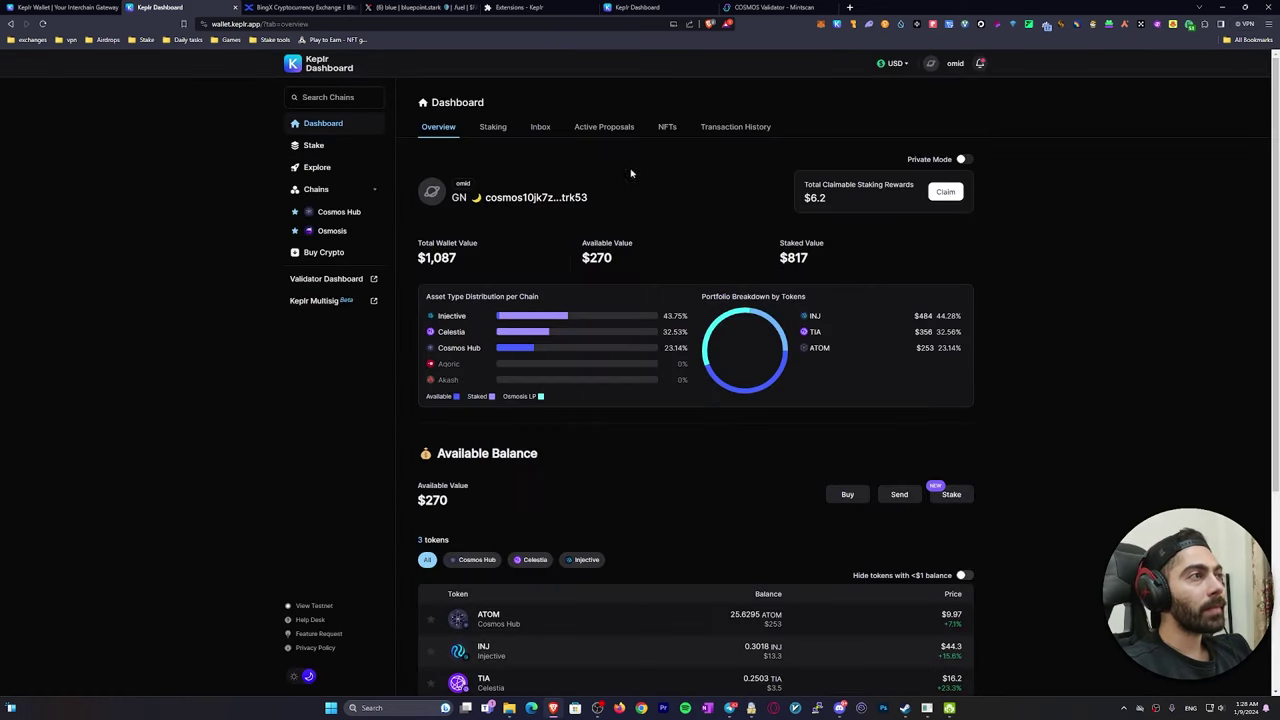
View the staking positions on the dashboard and highlight the total TIA staked on Celestia
click(493, 130)
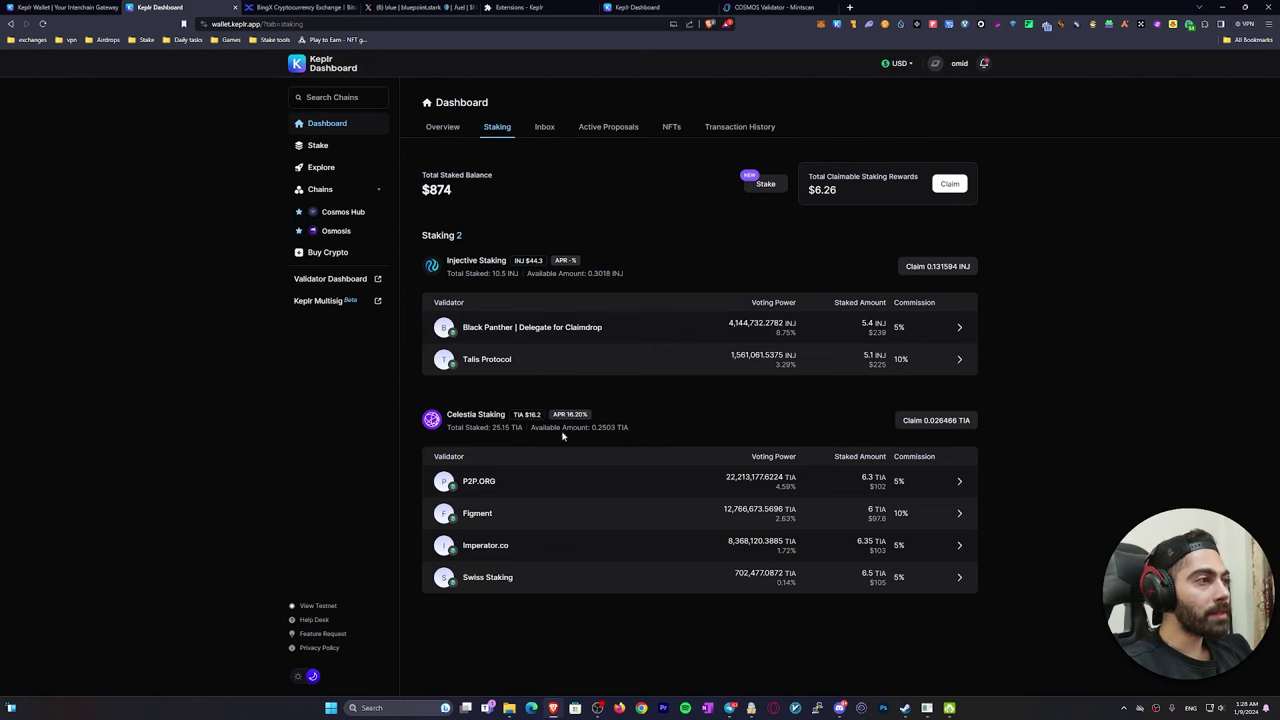
double_click(495, 427)
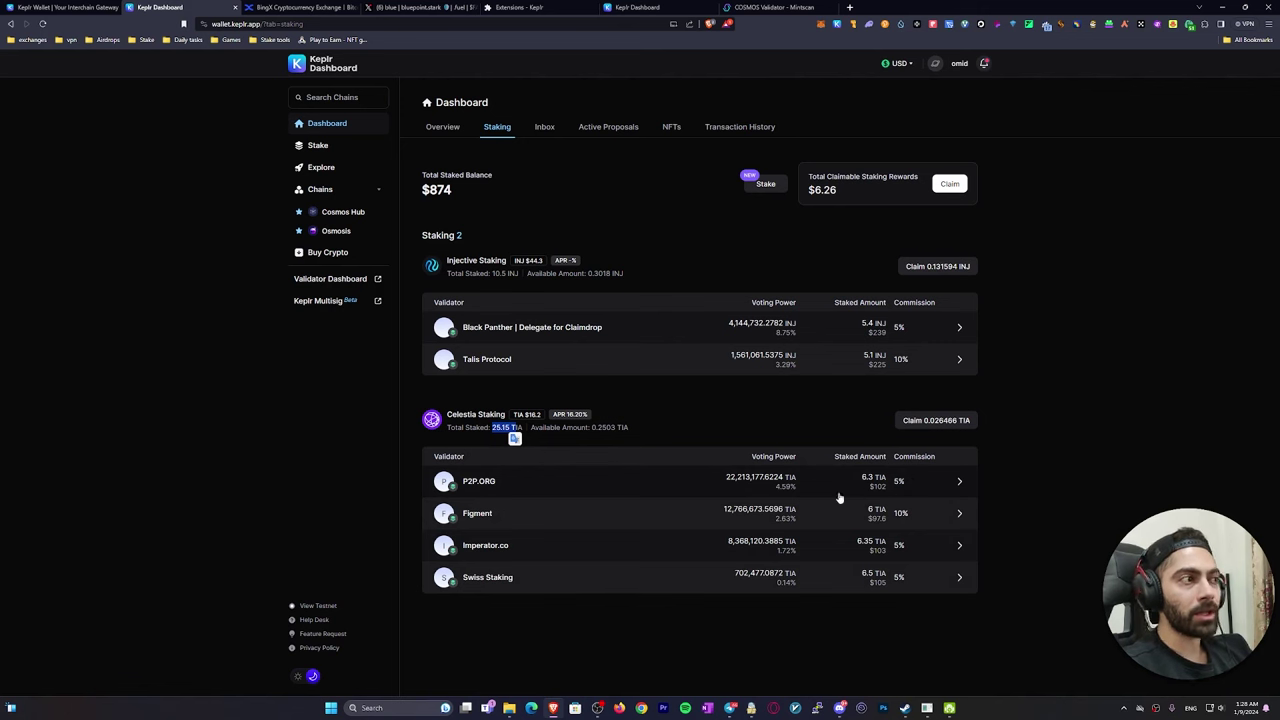
click(481, 429)
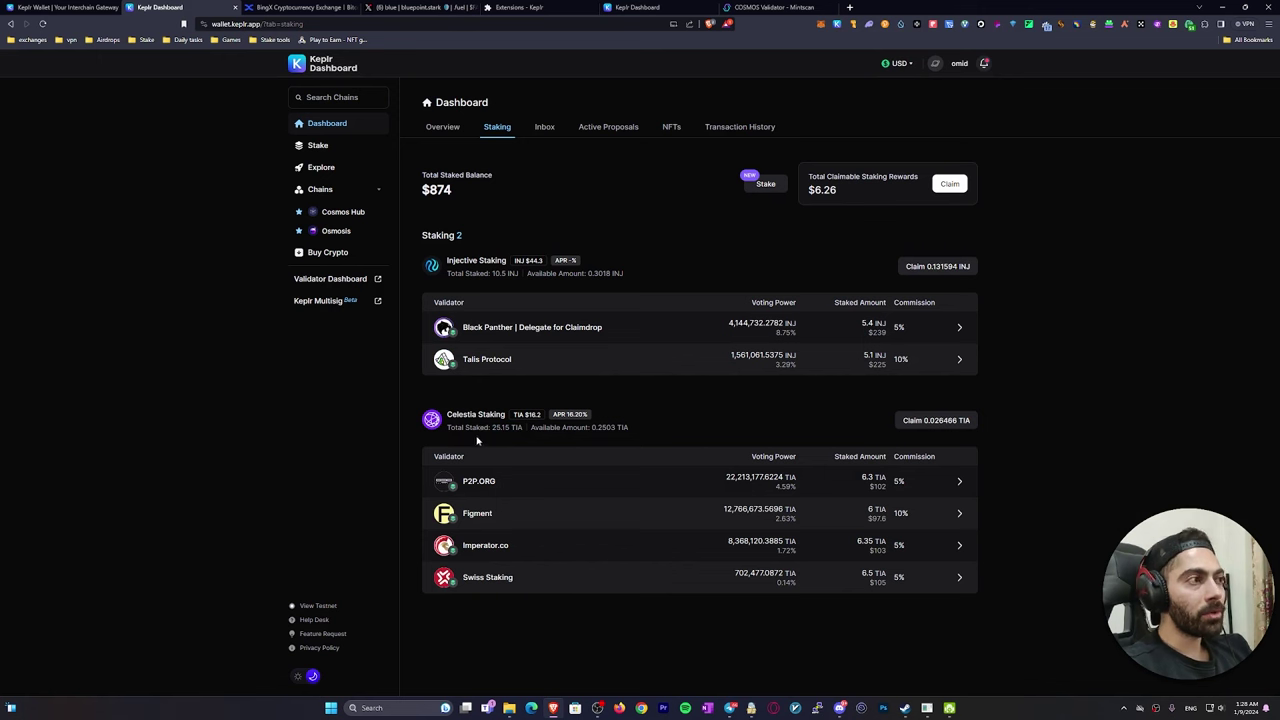